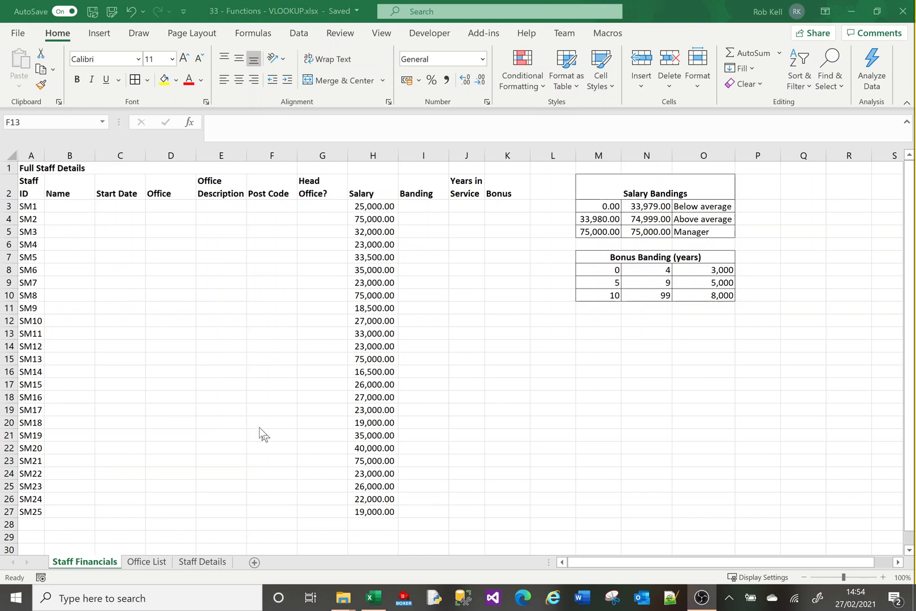
- Examine the empty columns on the Staff Financials sheet and the source data on the Staff Details and Office List sheets
{"action": "left_click", "coordinate": [25, 206]}
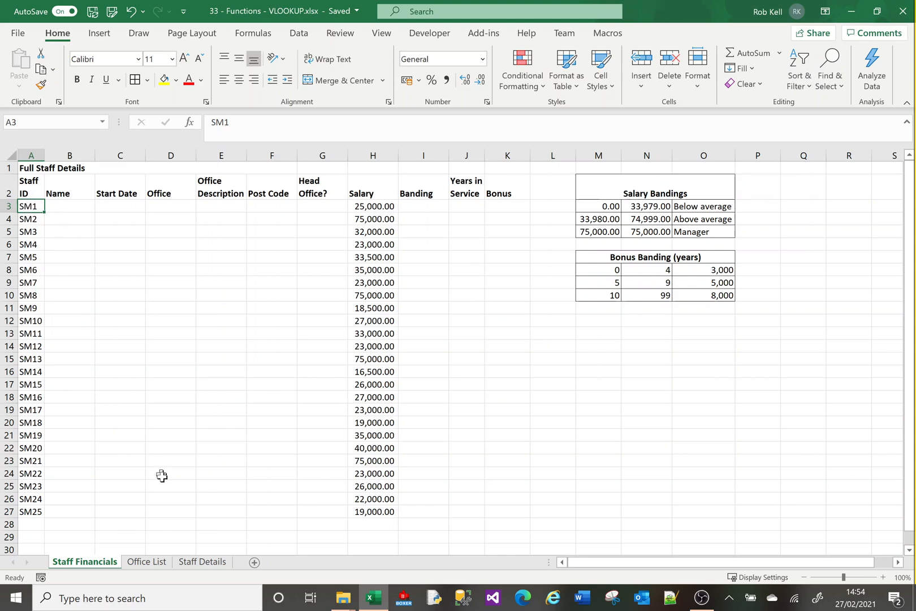
{"action": "left_click", "coordinate": [201, 561]}
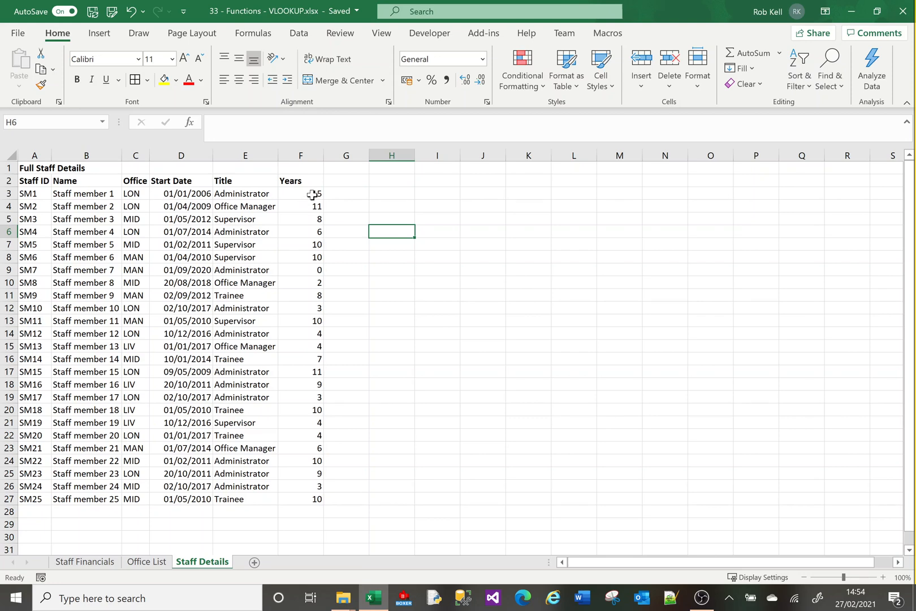
{"action": "left_click", "coordinate": [93, 566]}
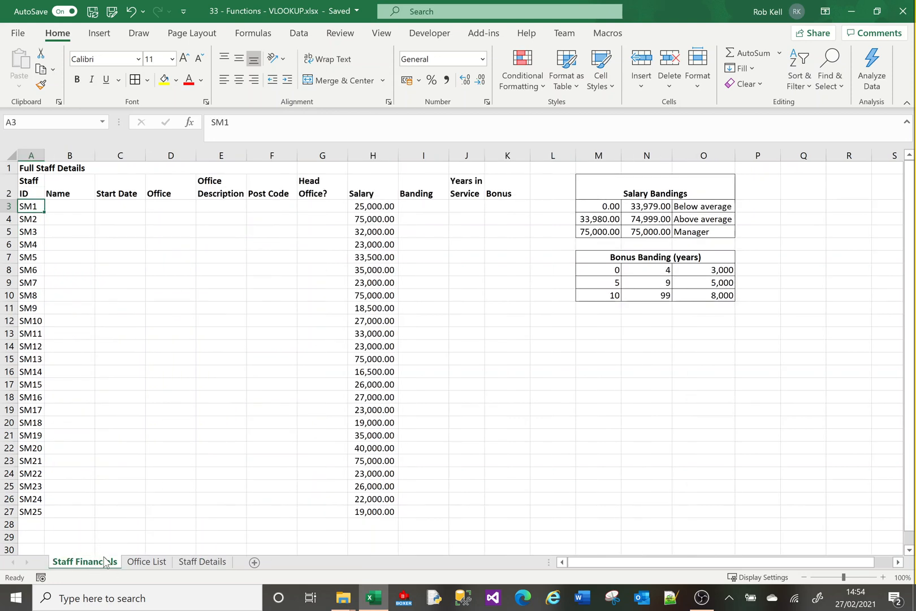
{"action": "left_click", "coordinate": [72, 207]}
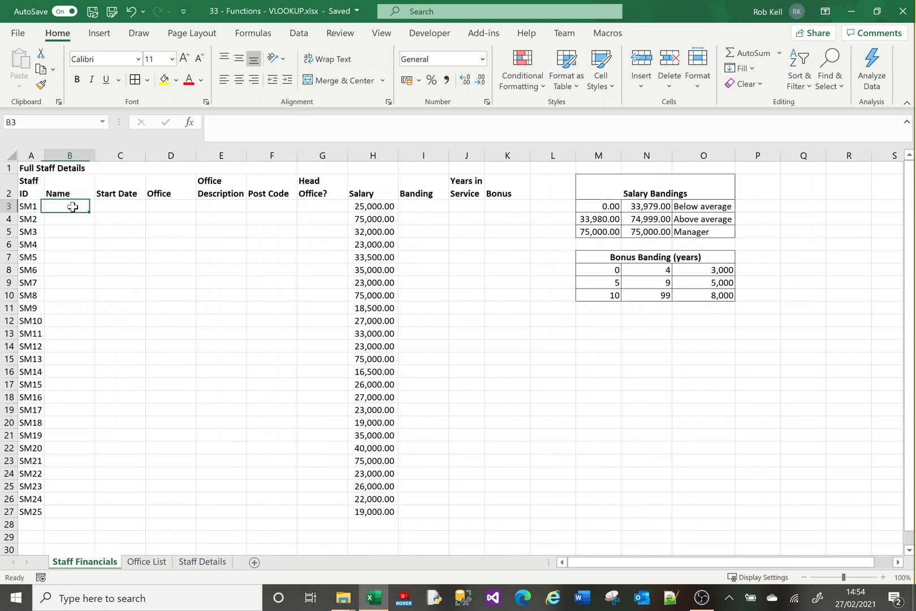
{"action": "left_click", "coordinate": [111, 208]}
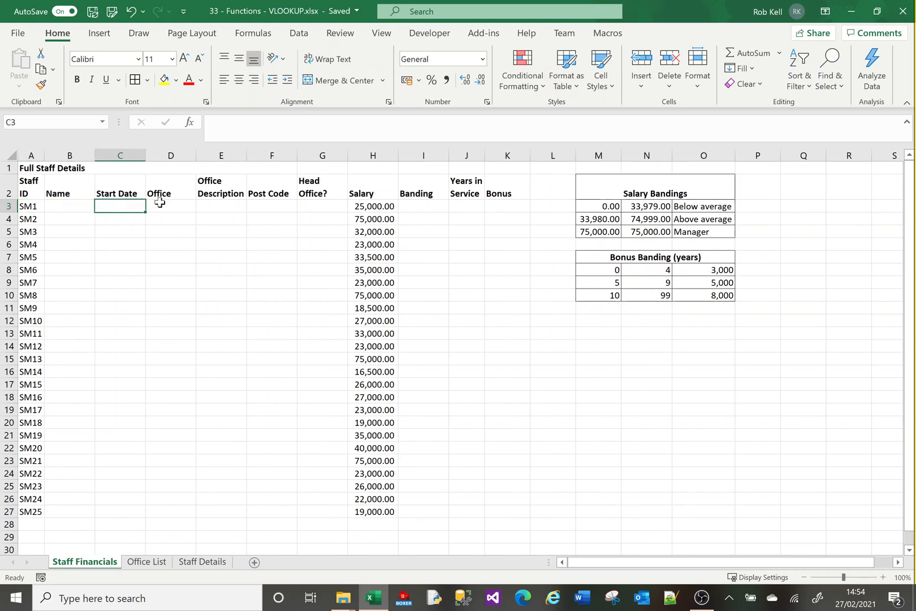
{"action": "left_click", "coordinate": [160, 203]}
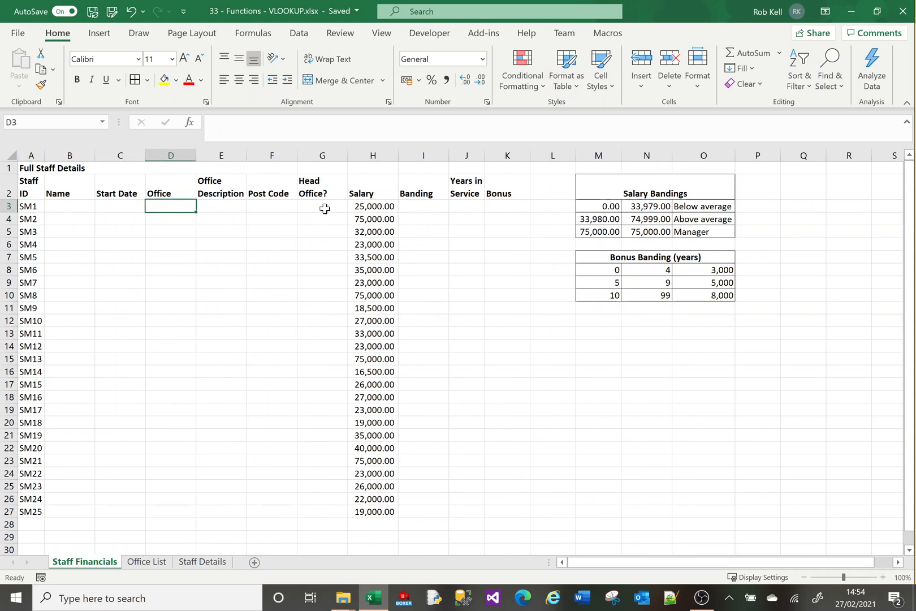
{"action": "left_click", "coordinate": [145, 562]}
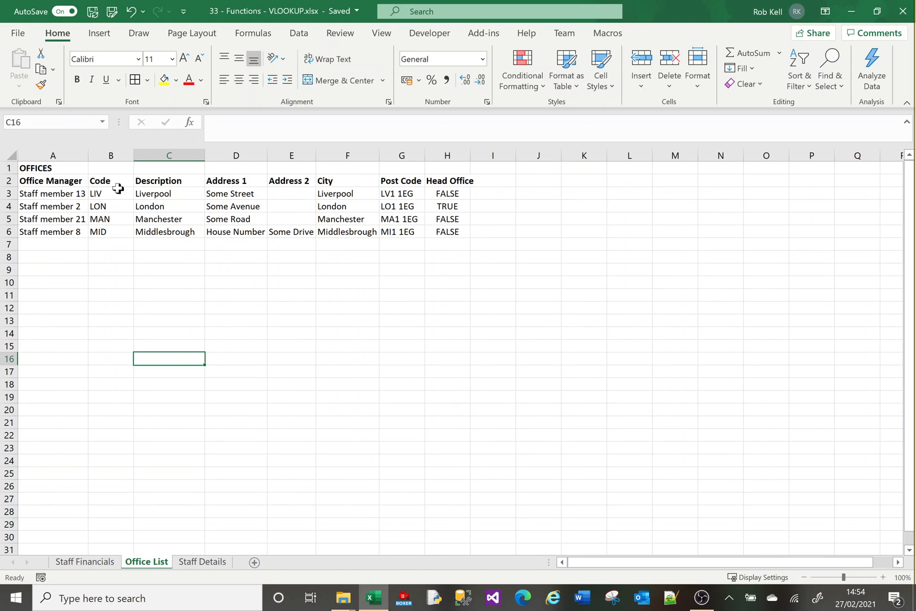
{"action": "left_click", "coordinate": [97, 563]}
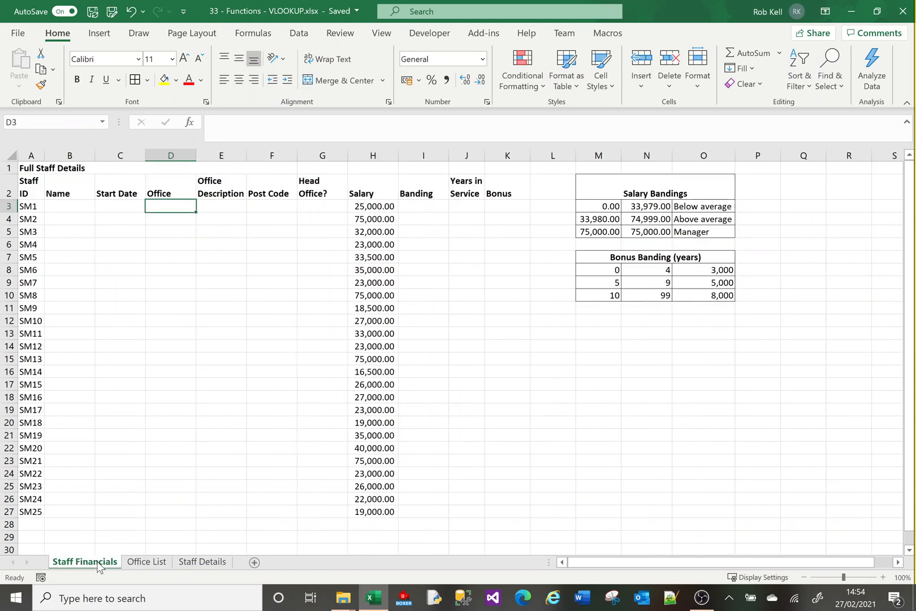
- Compare the staff ID in A3 of Staff Financials with the matching ID and first record's fields on Staff Details
{"action": "left_click", "coordinate": [27, 205]}
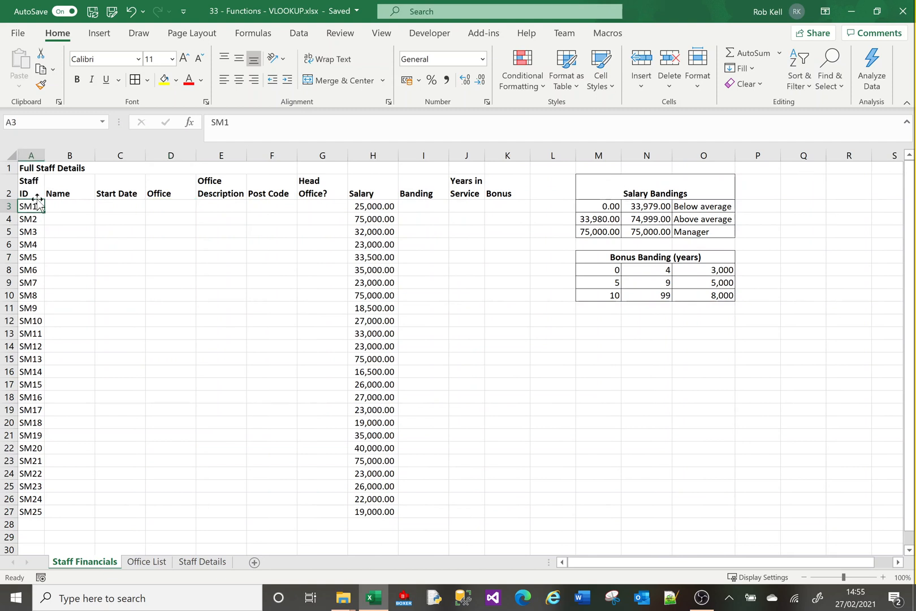
{"action": "left_click", "coordinate": [192, 561]}
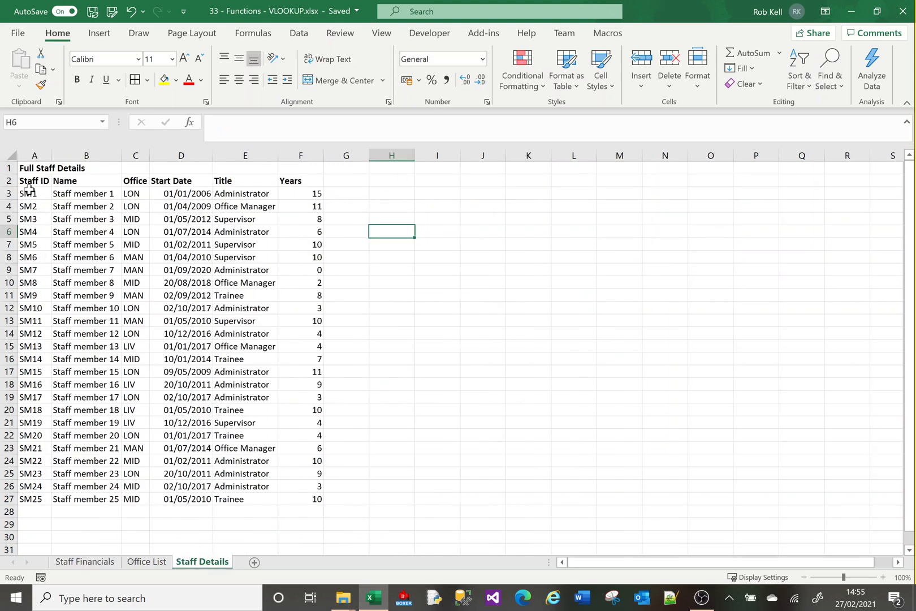
{"action": "left_click", "coordinate": [29, 192]}
{"action": "left_click", "coordinate": [72, 195]}
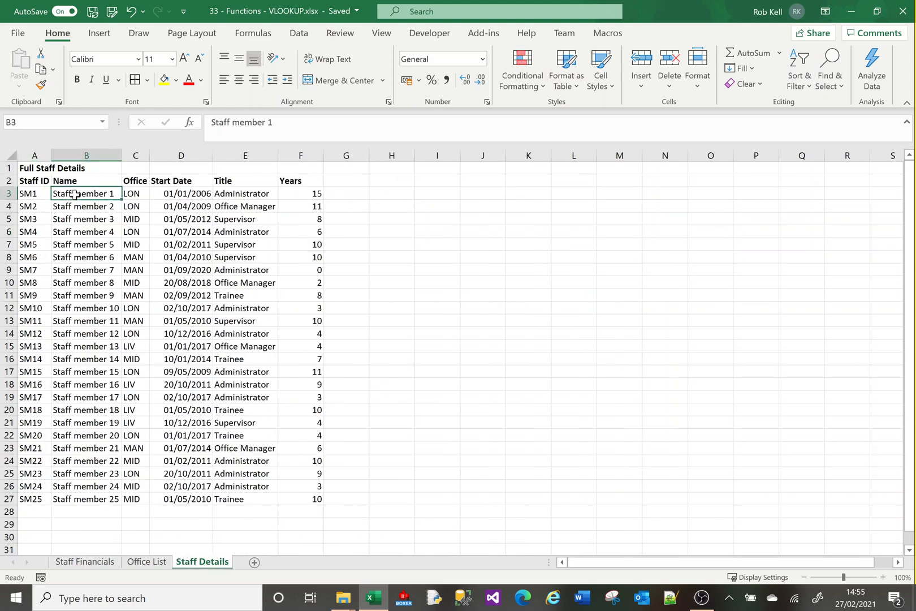
{"action": "left_click", "coordinate": [129, 195]}
{"action": "left_click", "coordinate": [180, 196]}
{"action": "left_click", "coordinate": [241, 195]}
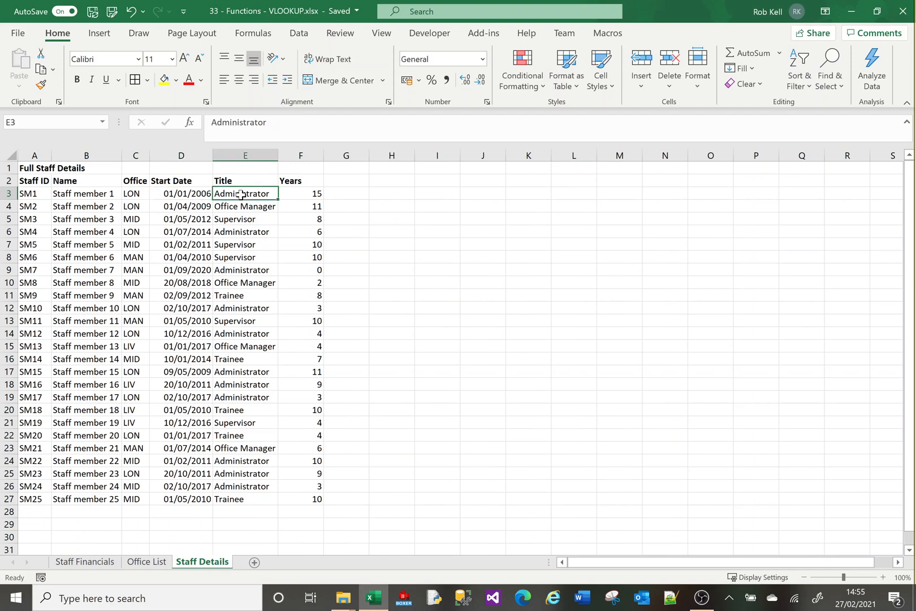
{"action": "left_click", "coordinate": [38, 192]}
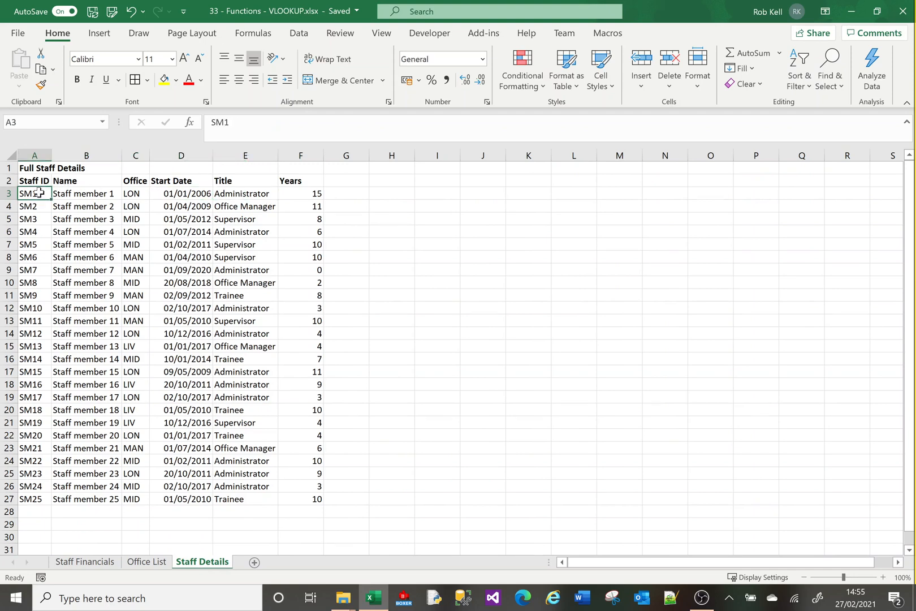
{"action": "left_click", "coordinate": [87, 562]}
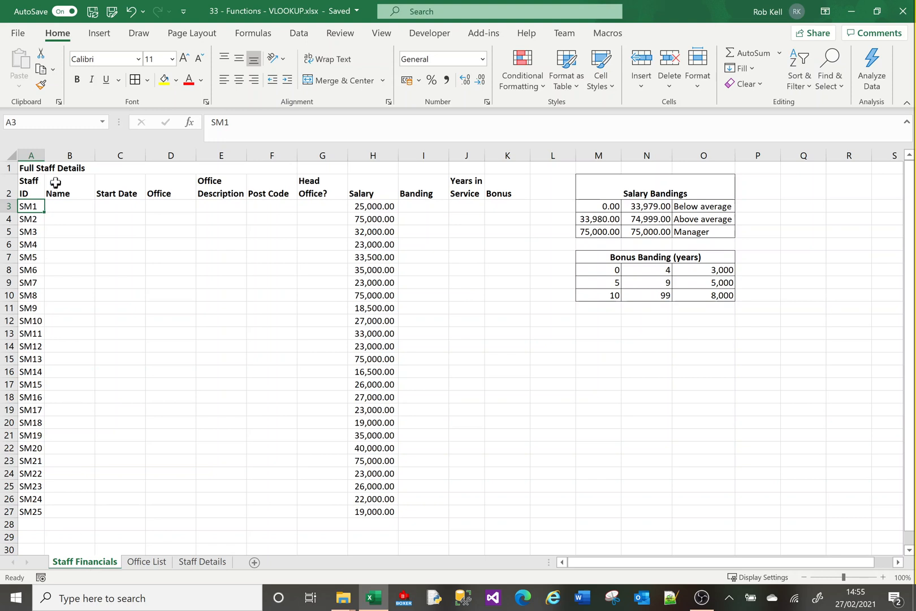
- Start a VLOOKUP formula in B3 of Staff Financials with the staff ID in A3 as the lookup value
{"action": "left_click", "coordinate": [62, 205]}
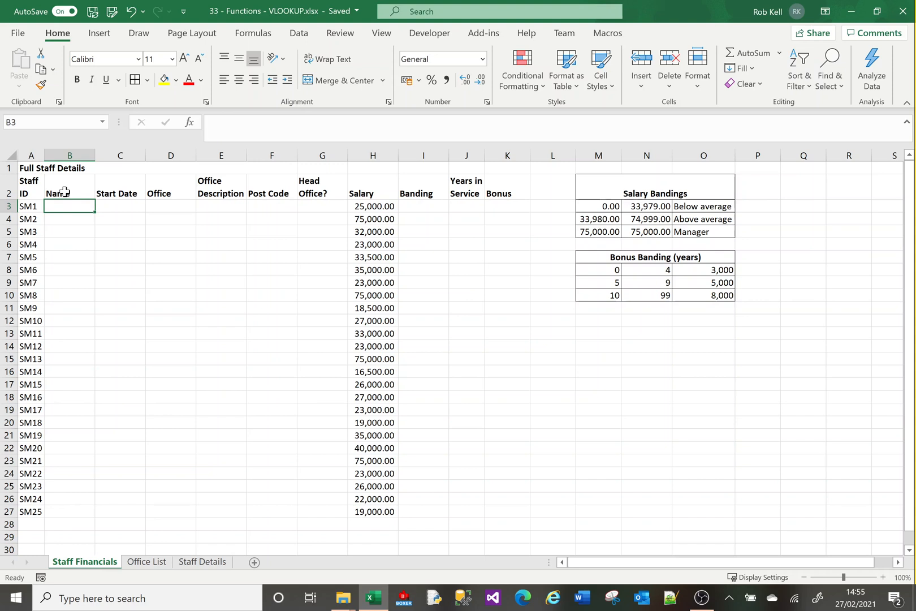
{"action": "left_click", "coordinate": [282, 133]}
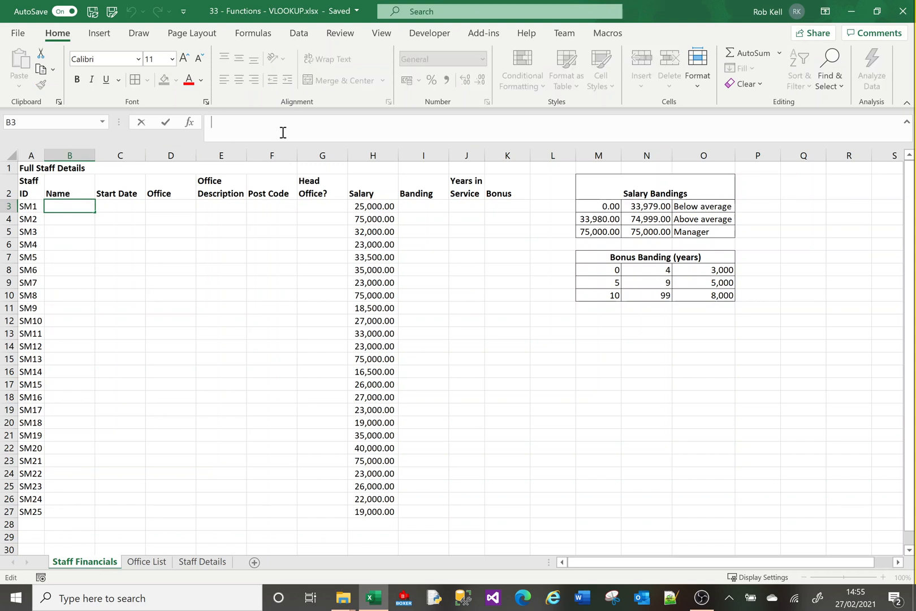
{"action": "type", "text": "=v"}
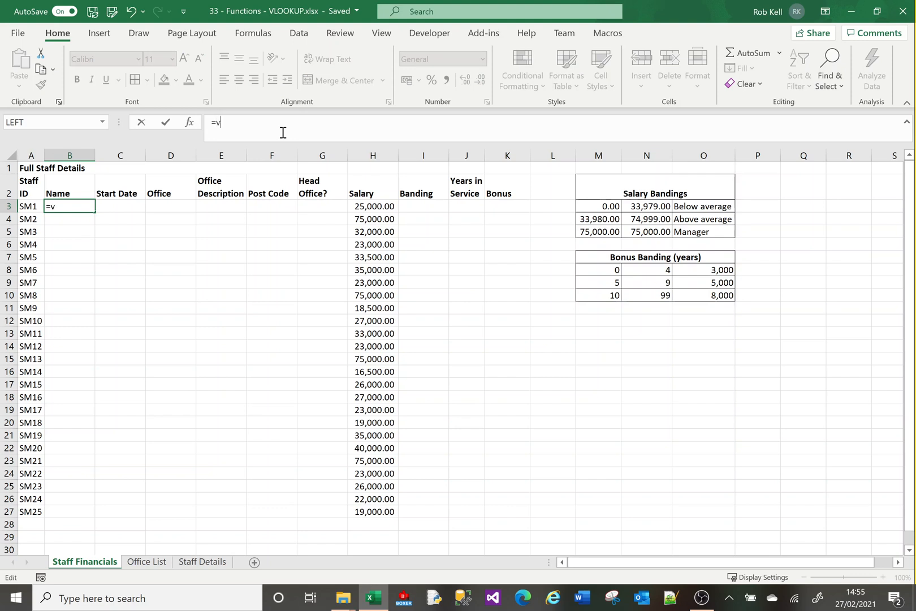
{"action": "type", "text": "lo"}
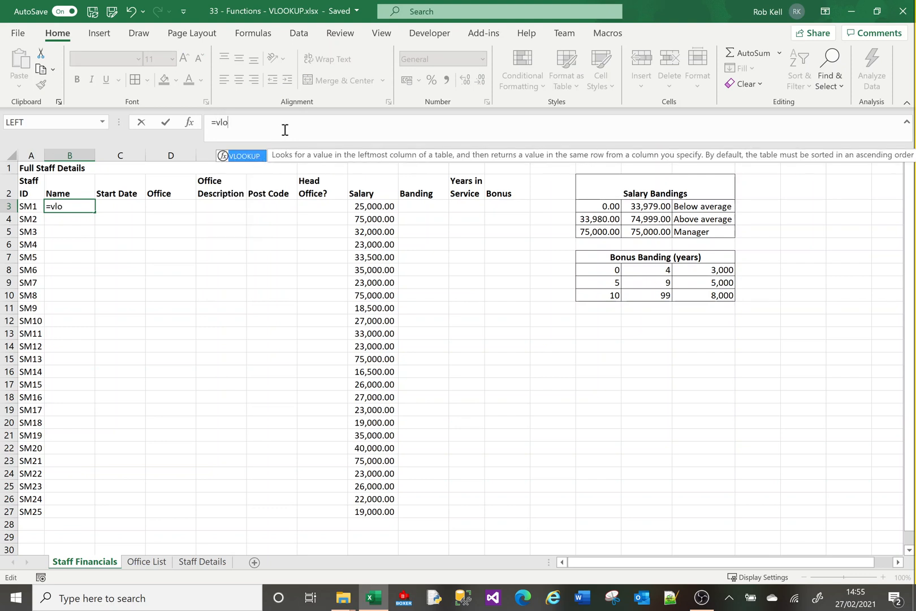
{"action": "key", "text": "Tab"}
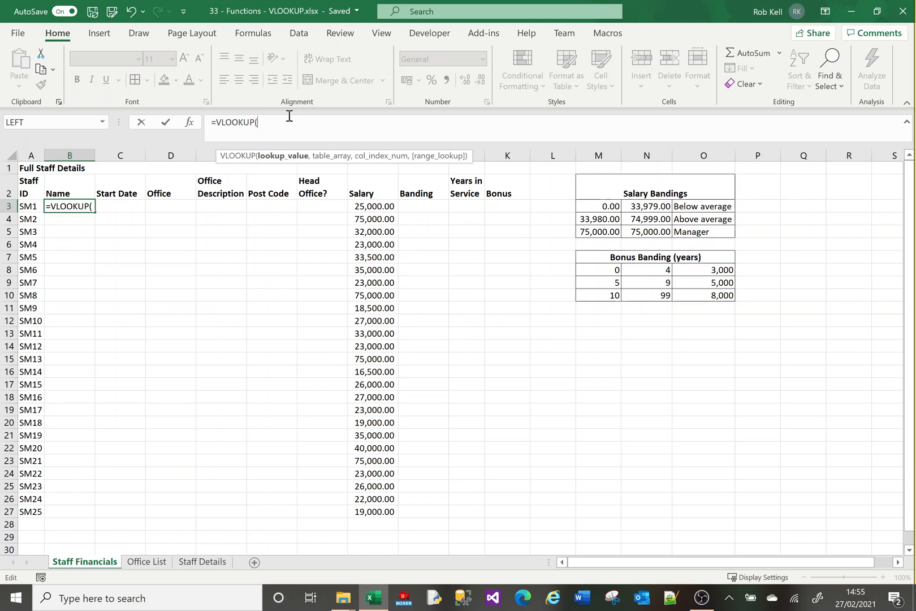
{"action": "left_click", "coordinate": [27, 207]}
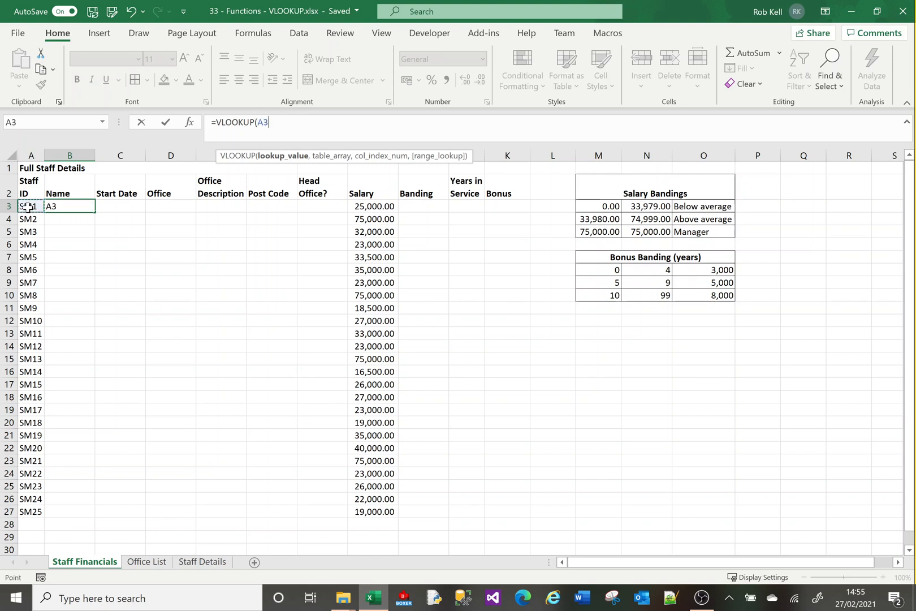
{"action": "left_click", "coordinate": [287, 127]}
{"action": "type", "text": ","}
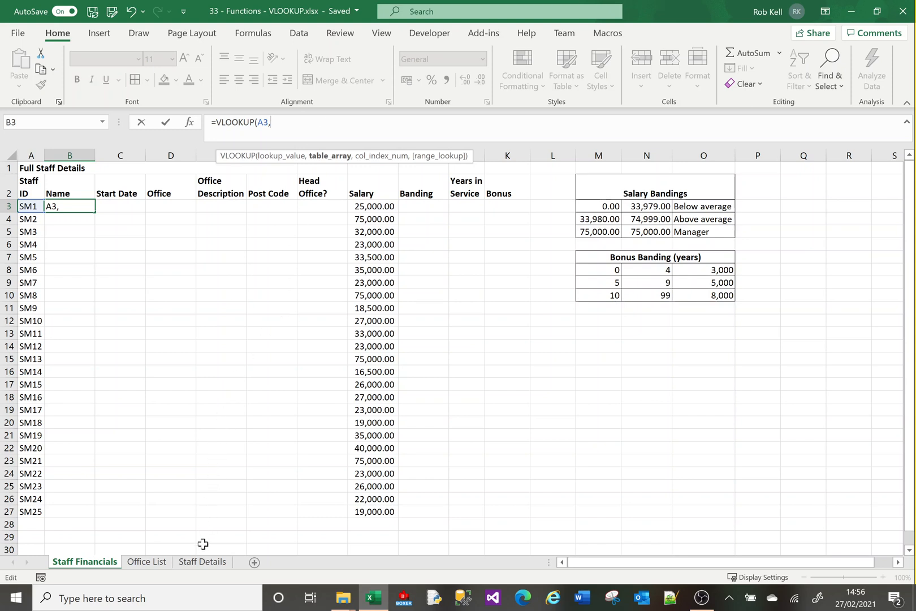
- Set the VLOOKUP's table array to columns A:F of the Staff Details sheet and its column index to 2
{"action": "left_click", "coordinate": [202, 561]}
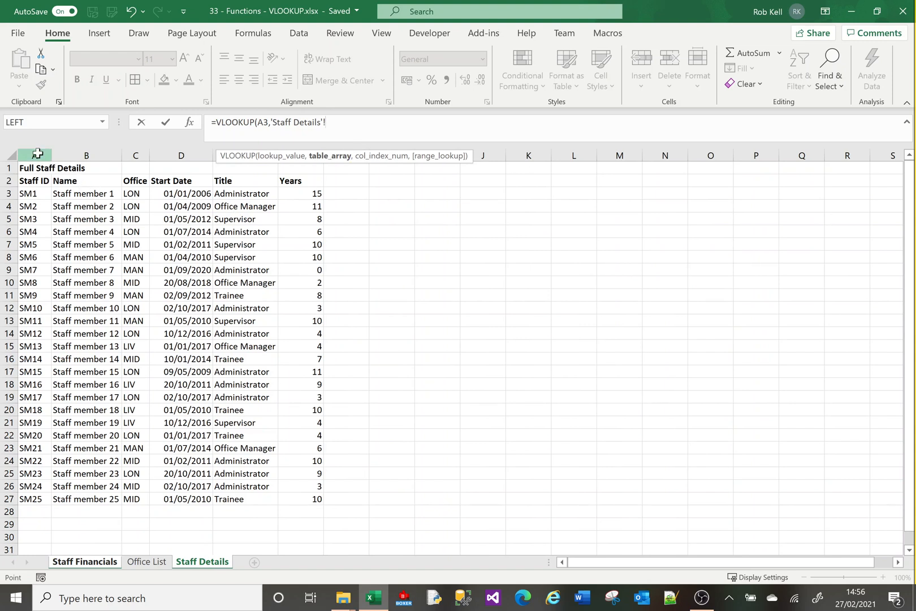
{"action": "left_click_drag", "start_coordinate": [38, 150], "coordinate": [300, 157]}
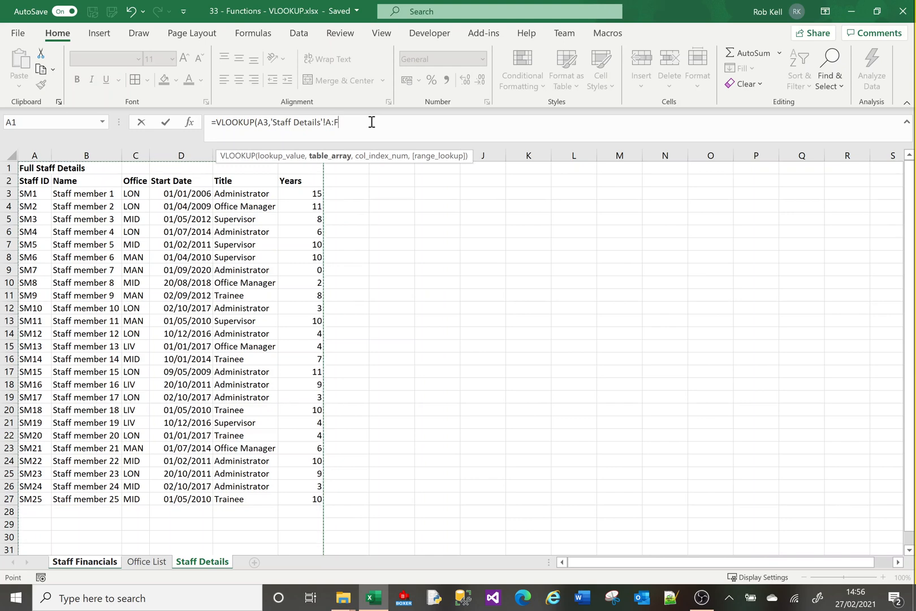
{"action": "type", "text": ","}
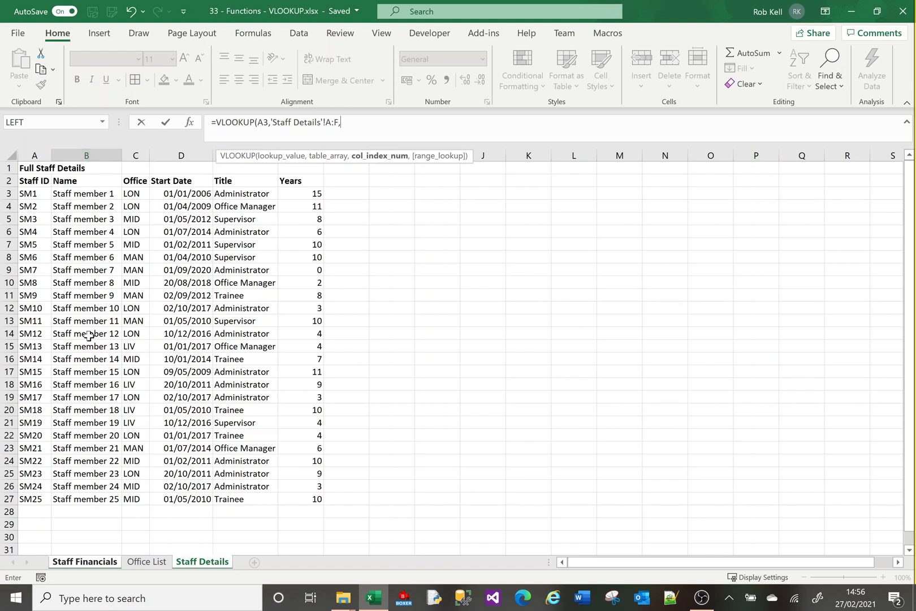
{"action": "left_click", "coordinate": [378, 130]}
{"action": "type", "text": "2,"}
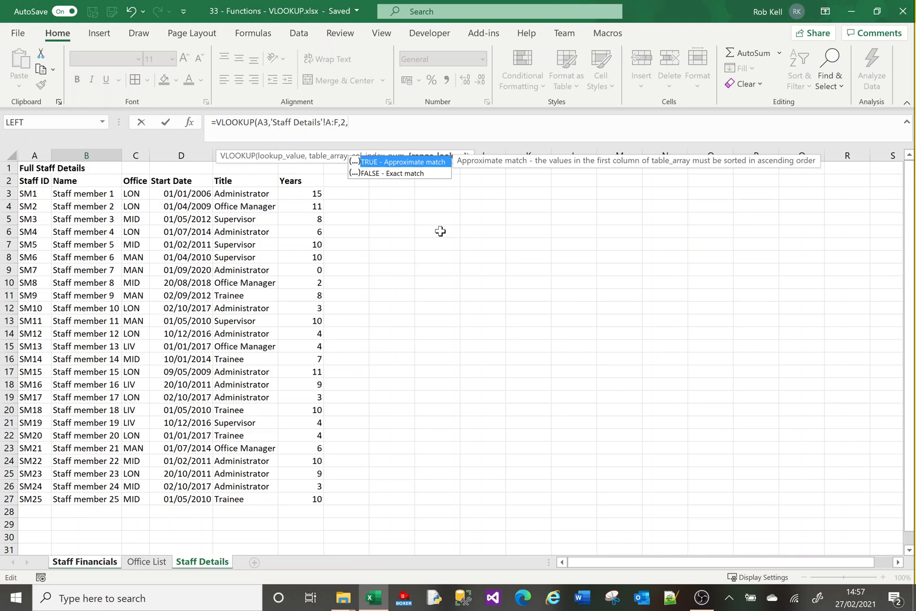
- Set the VLOOKUP's range lookup argument to FALSE for an exact match and complete the formula
{"action": "type", "text": "fals"}
{"action": "key", "text": "BackSpace"}
{"action": "key", "text": "BackSpace"}
{"action": "key", "text": "BackSpace"}
{"action": "key", "text": "BackSpace"}
{"action": "key", "text": "BackSpace"}
{"action": "type", "text": "0"}
{"action": "key", "text": "BackSpace"}
{"action": "type", "text": "false)"}
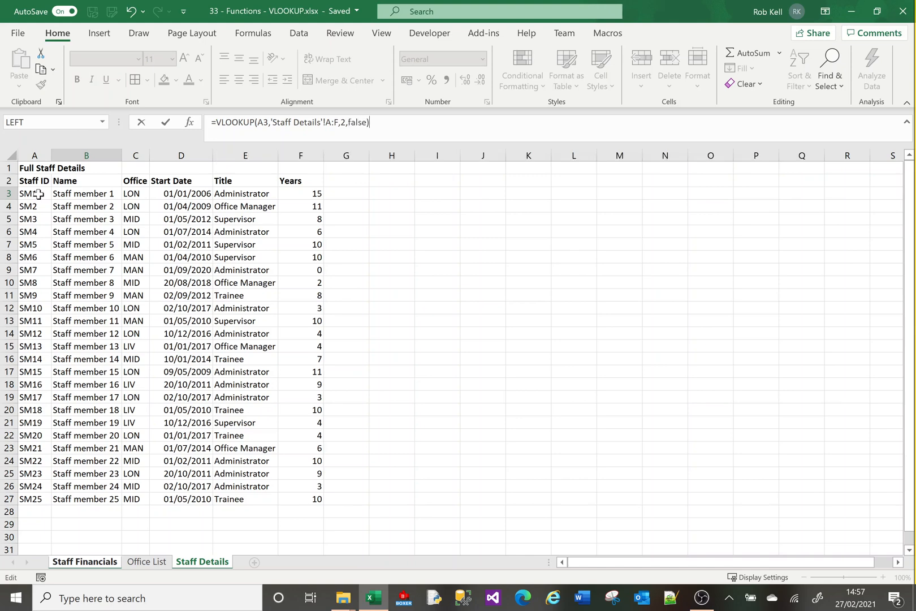
{"action": "key", "text": "Return"}
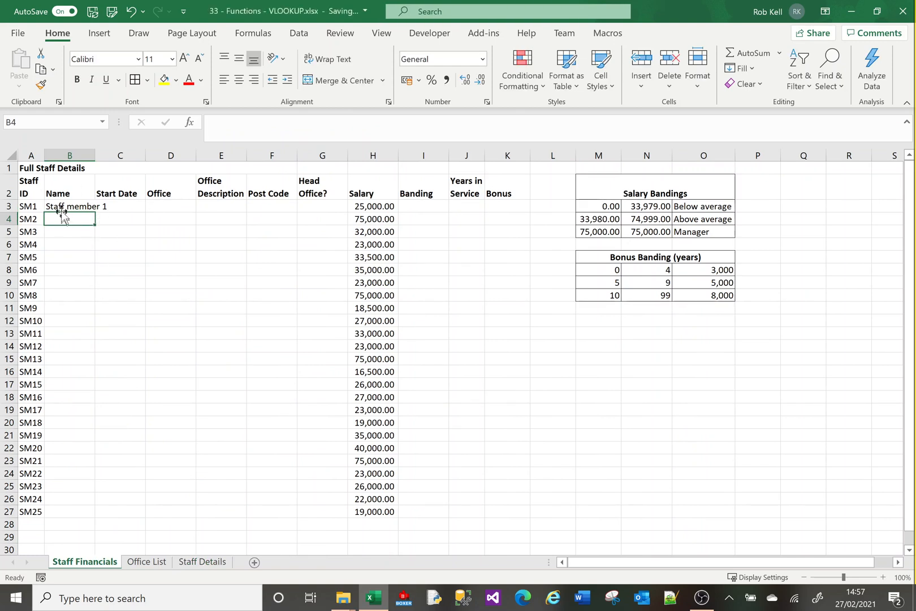
- Autofit the Name column to the result in B3 and fill its VLOOKUP formula down to row 27
{"action": "left_click", "coordinate": [62, 207]}
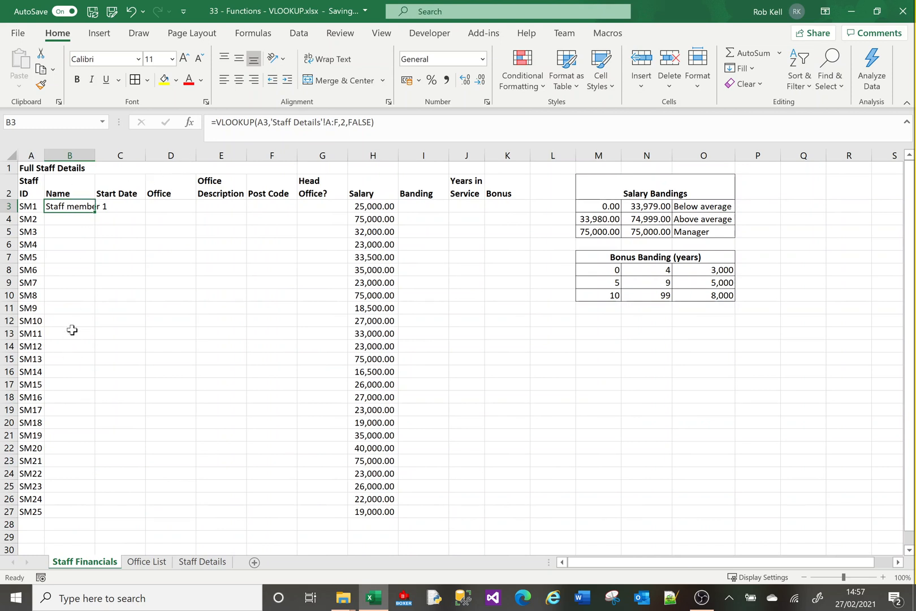
{"action": "left_click_drag", "start_coordinate": [96, 155], "coordinate": [96, 155]}
{"action": "double_click", "coordinate": [96, 155]}
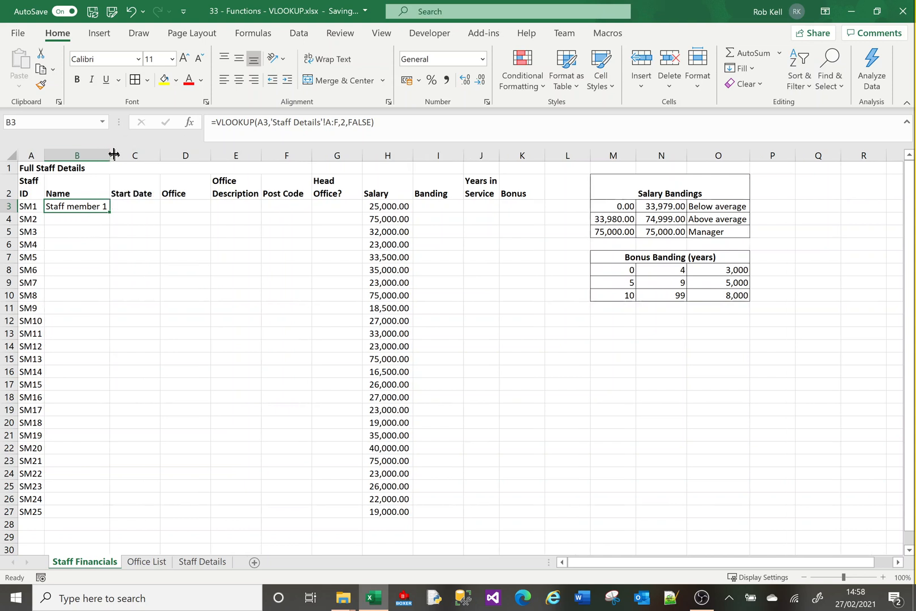
{"action": "double_click", "coordinate": [109, 213]}
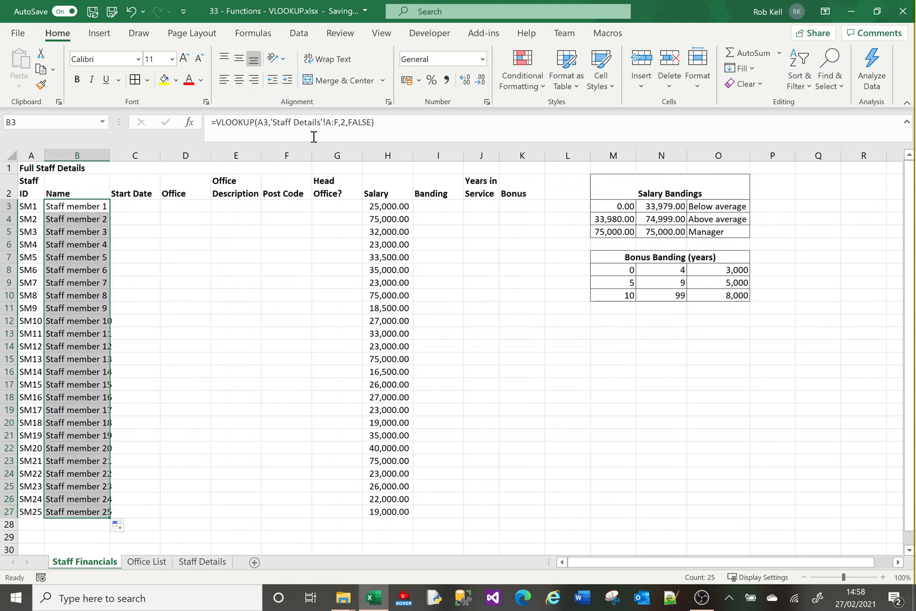
- Check the copied VLOOKUP formulas down the Name column and widen the column to fit the longest entries
{"action": "left_click", "coordinate": [60, 246]}
{"action": "key", "text": "Down"}
{"action": "key", "text": "Down"}
{"action": "key", "text": "Down"}
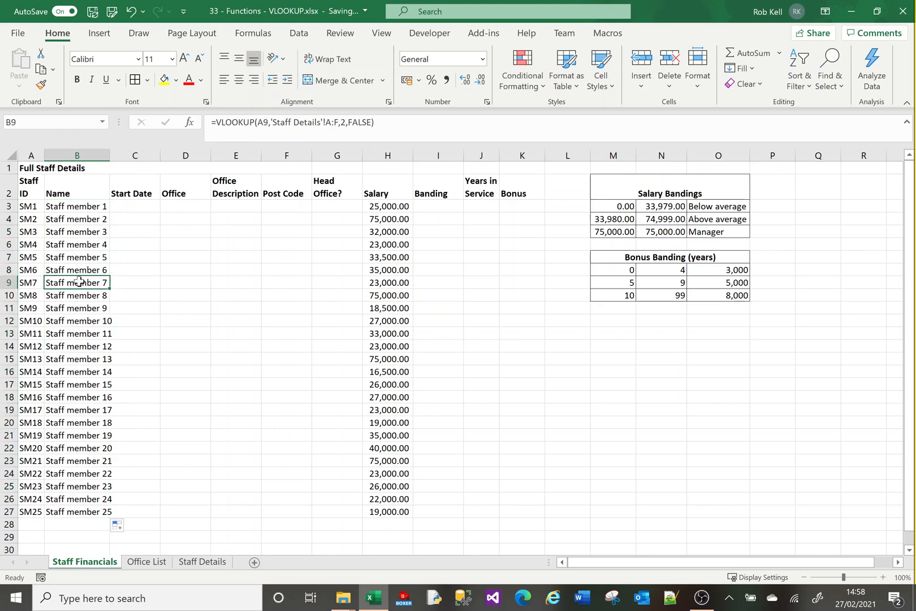
{"action": "key", "text": "Down"}
{"action": "key", "text": "Down"}
{"action": "key", "text": "Down"}
{"action": "key", "text": "Down"}
{"action": "key", "text": "Down"}
{"action": "key", "text": "Down"}
{"action": "key", "text": "Down"}
{"action": "key", "text": "Down"}
{"action": "key", "text": "Down"}
{"action": "key", "text": "Down"}
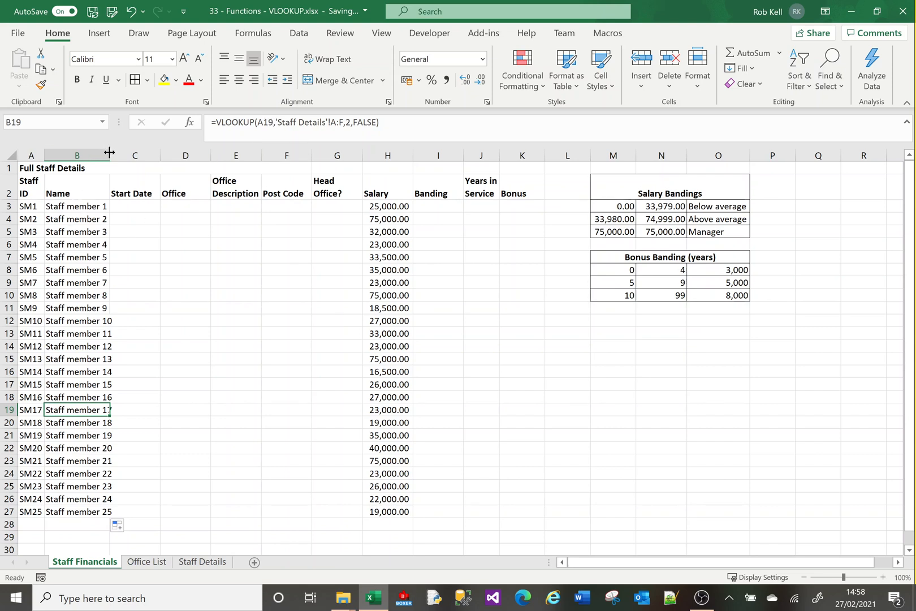
{"action": "left_click_drag", "start_coordinate": [108, 149], "coordinate": [114, 149]}
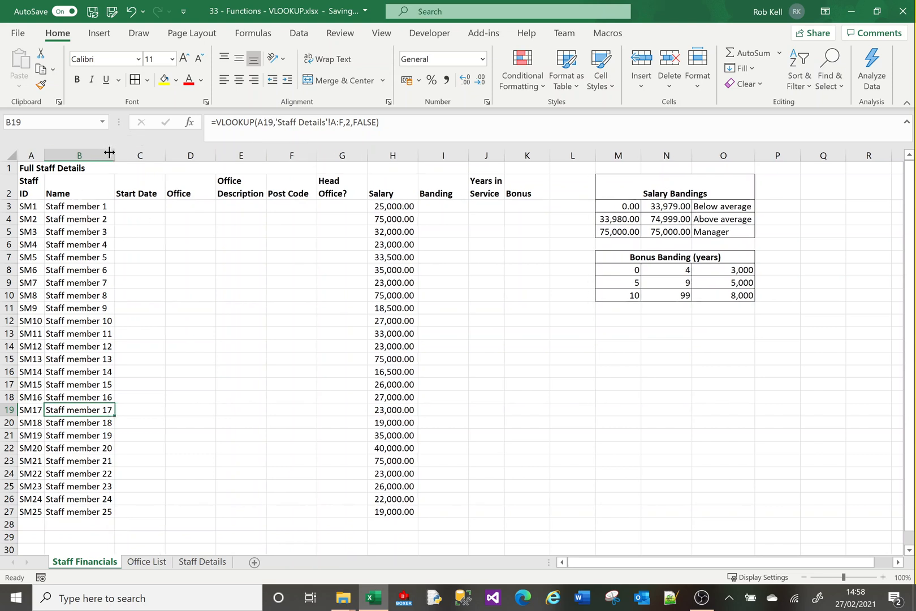
- Start a VLOOKUP formula in the Start Date cell C3 with the staff ID in A3 as the lookup value
{"action": "left_click", "coordinate": [134, 205]}
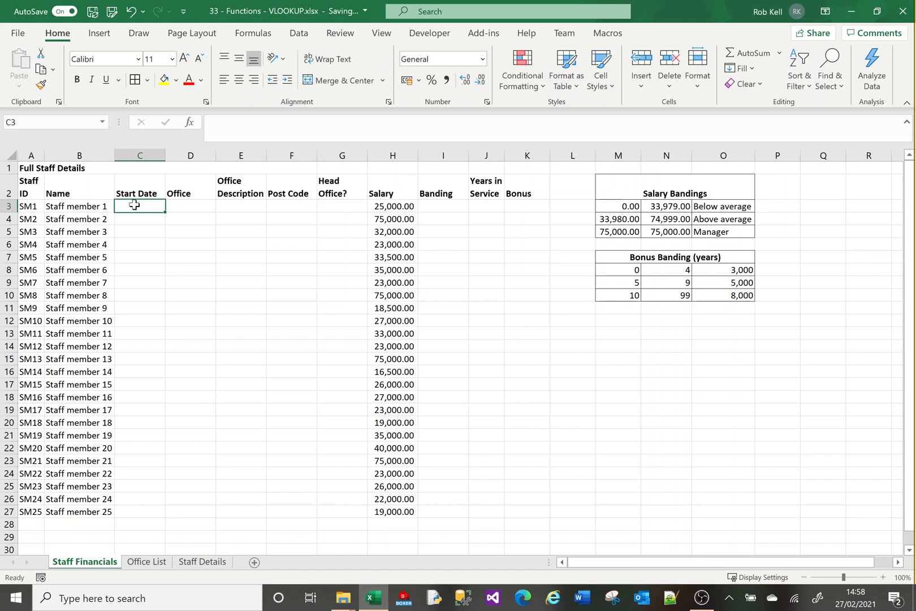
{"action": "left_click", "coordinate": [25, 206]}
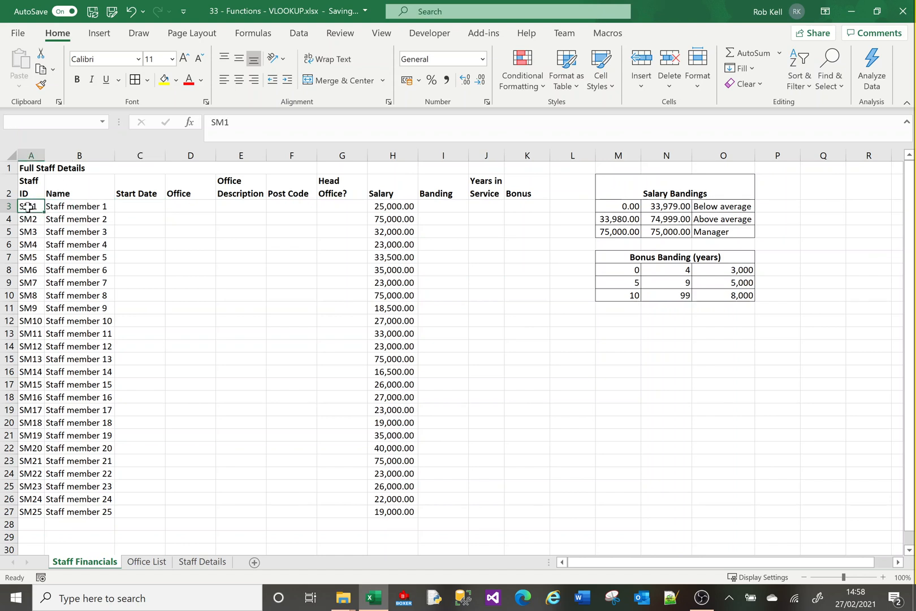
{"action": "left_click", "coordinate": [149, 206]}
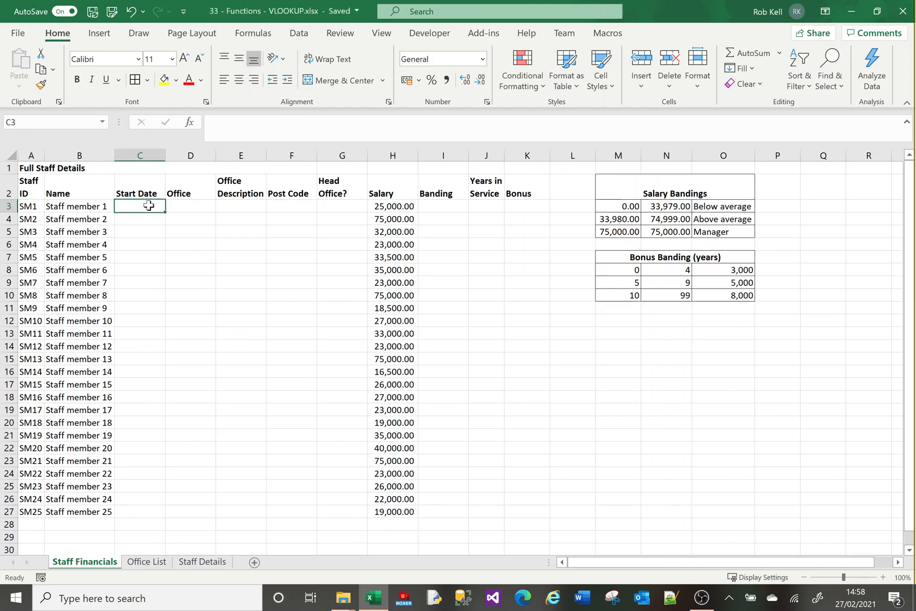
{"action": "type", "text": "=vlo"}
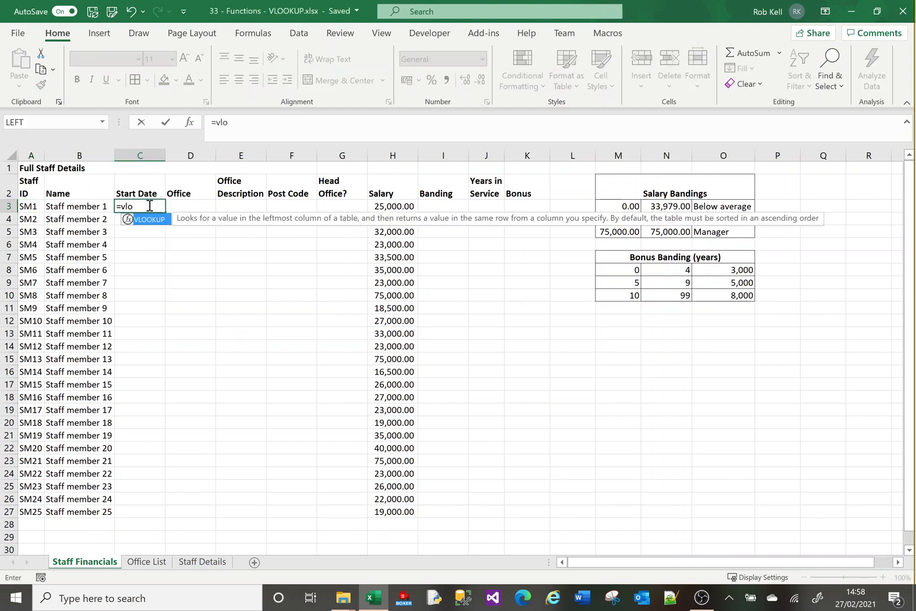
{"action": "key", "text": "Tab"}
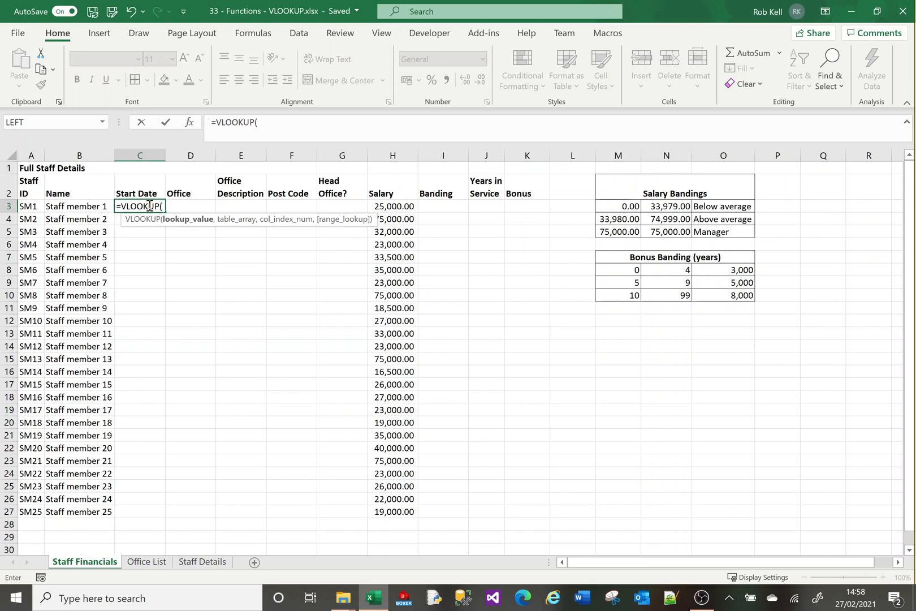
{"action": "left_click", "coordinate": [27, 207]}
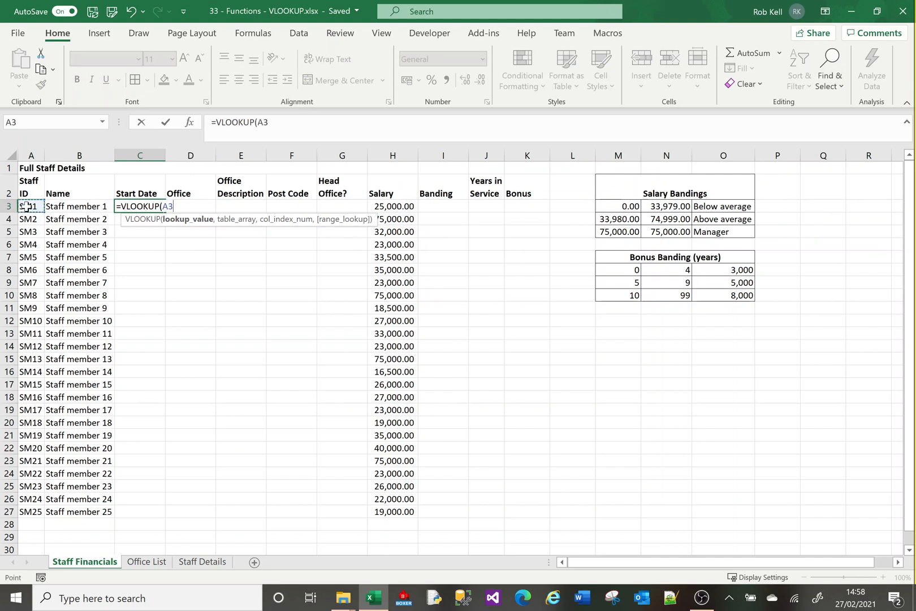
{"action": "type", "text": ","}
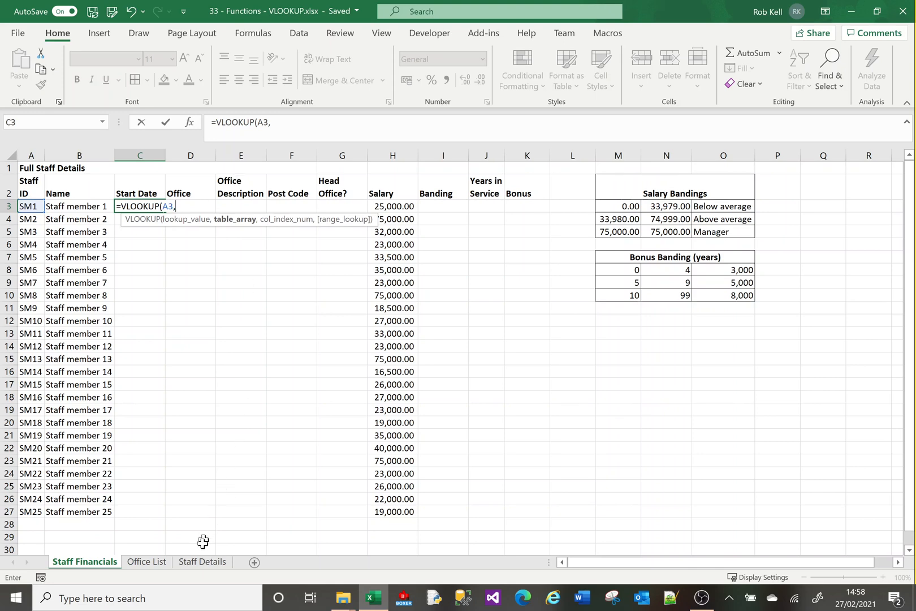
- Set the Start Date VLOOKUP's table array to columns A:F of the Staff Details sheet
{"action": "left_click", "coordinate": [201, 563]}
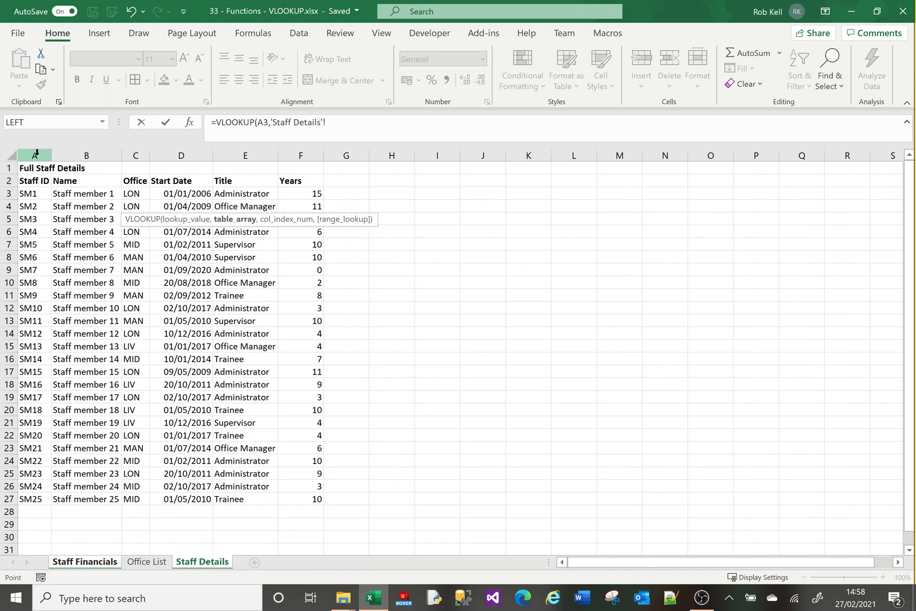
{"action": "left_click_drag", "start_coordinate": [36, 153], "coordinate": [301, 145]}
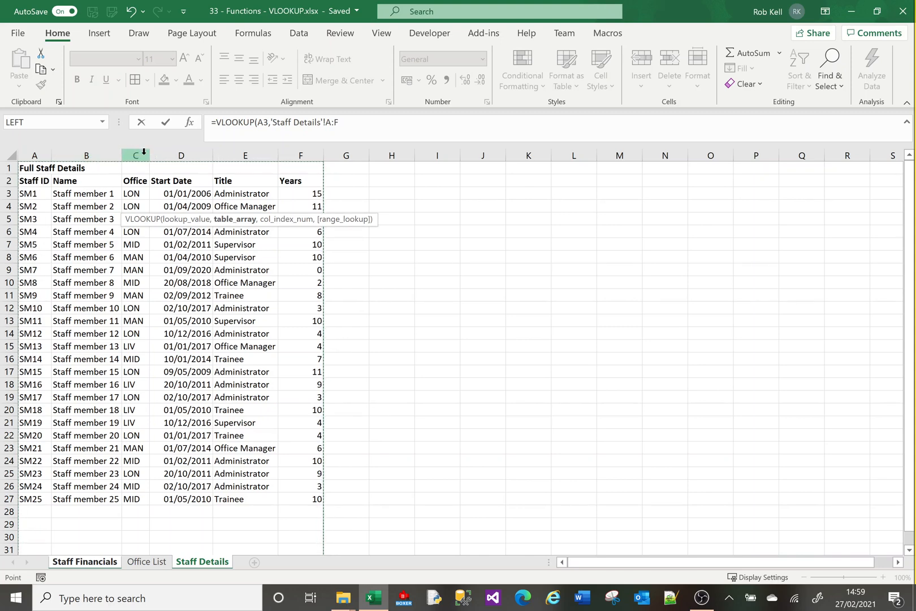
{"action": "left_click_drag", "start_coordinate": [144, 152], "coordinate": [308, 147]}
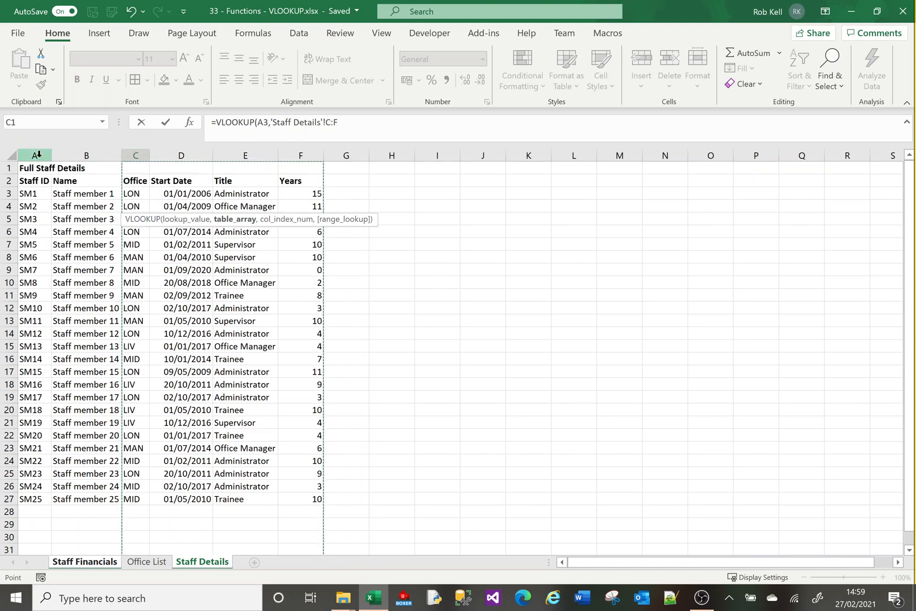
{"action": "left_click_drag", "start_coordinate": [35, 155], "coordinate": [301, 140]}
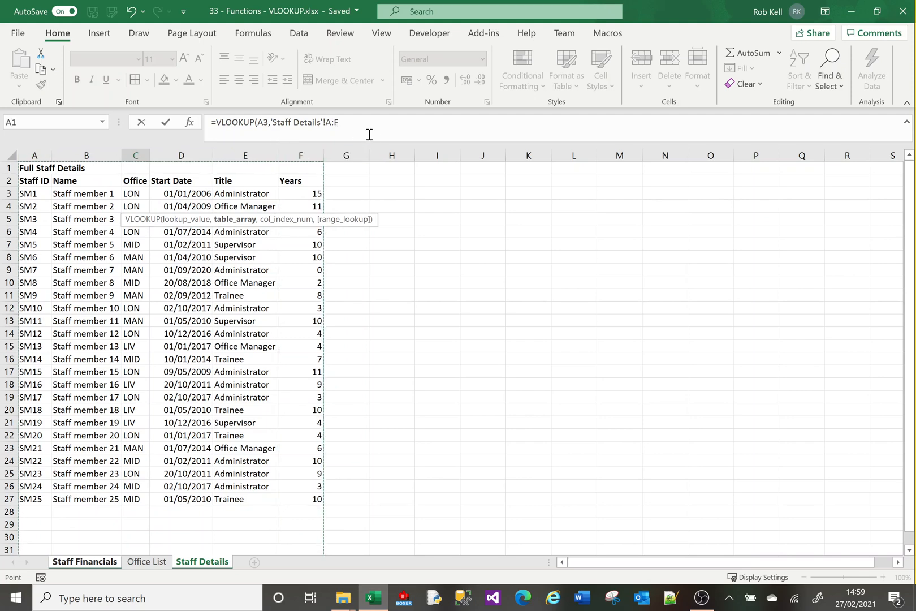
{"action": "type", "text": ","}
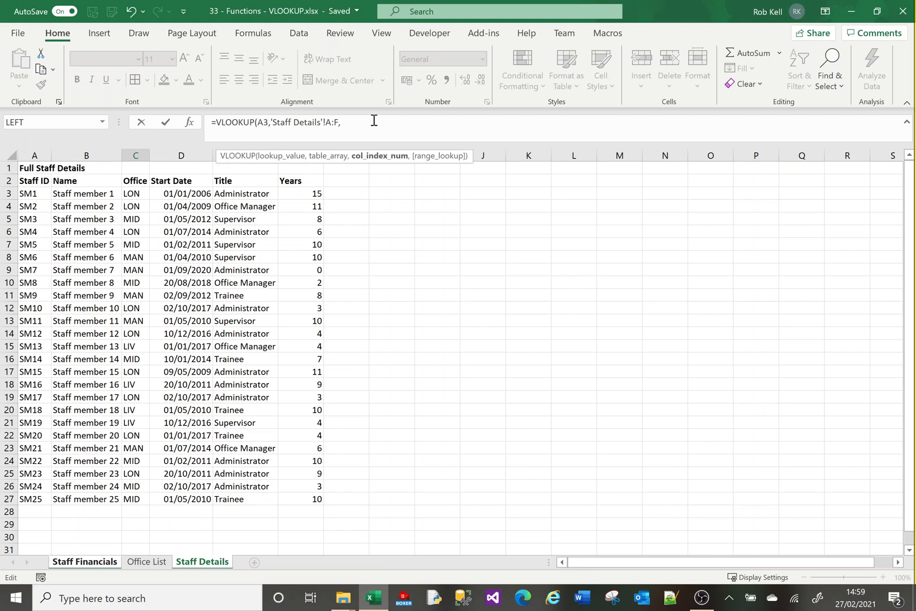
- Complete the Start Date VLOOKUP with column index 4 and range lookup 0 for an exact match
{"action": "type", "text": "4,0"}
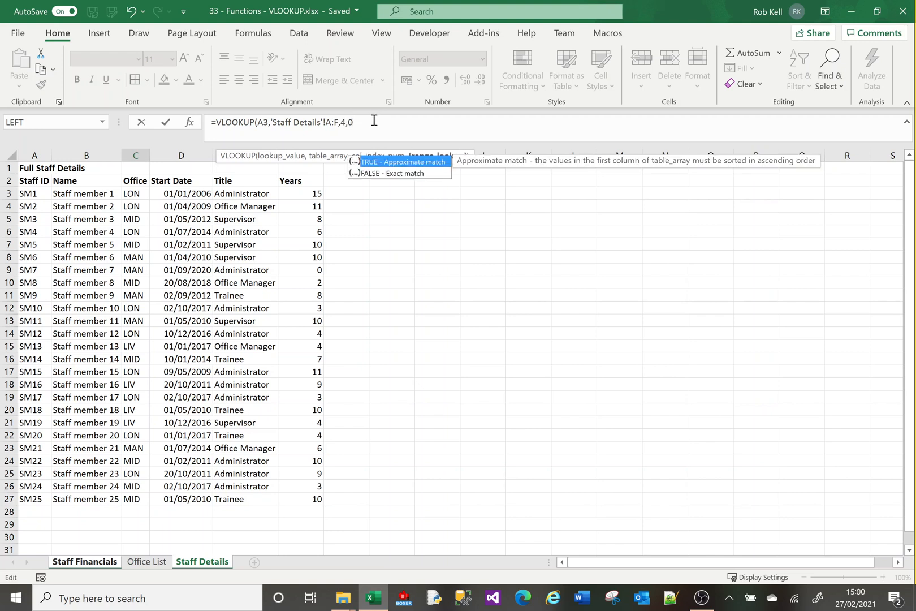
{"action": "type", "text": ")"}
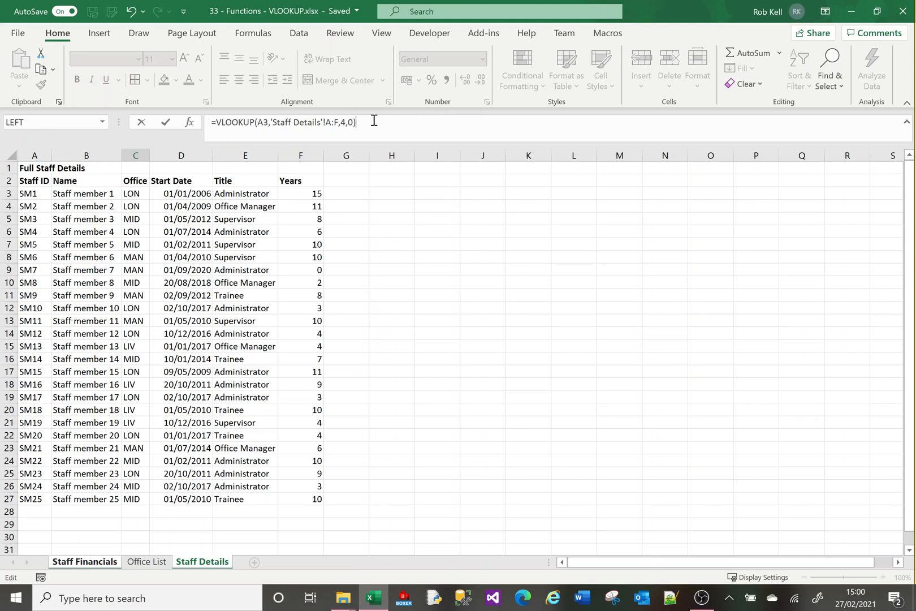
{"action": "key", "text": "Return"}
{"action": "key", "text": "Return"}
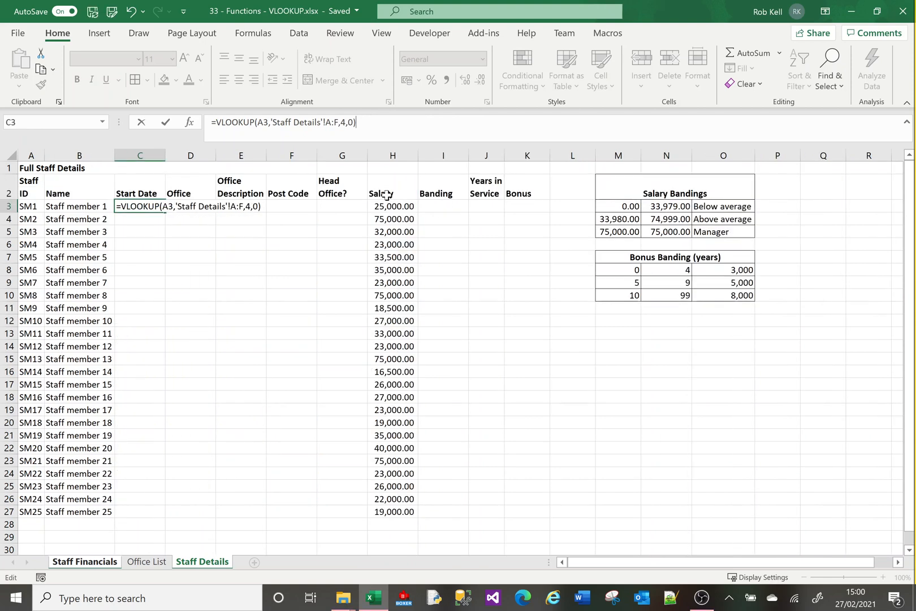
{"action": "left_click", "coordinate": [145, 207]}
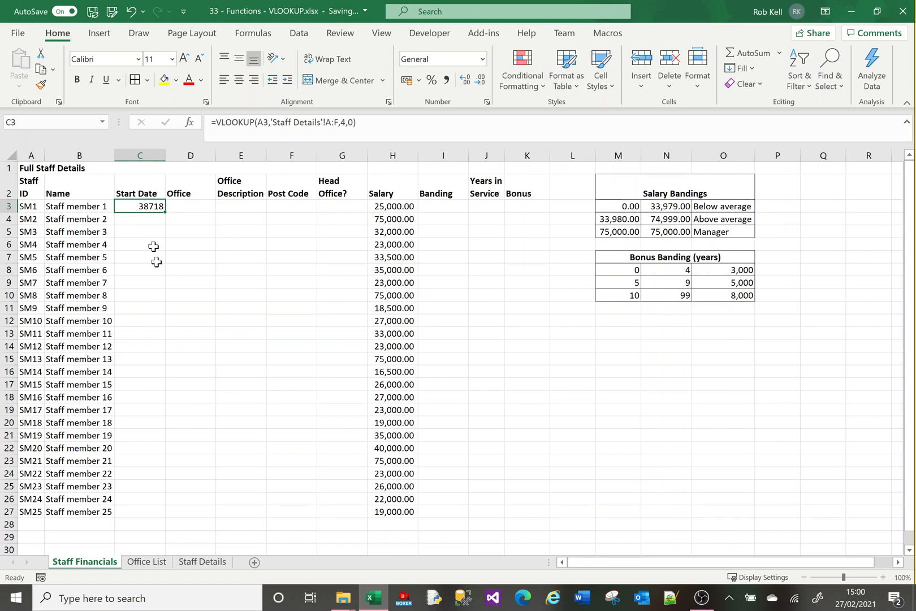
- Format the whole Start Date column C as Date with the *14/03/2012 type
{"action": "left_click", "coordinate": [148, 151]}
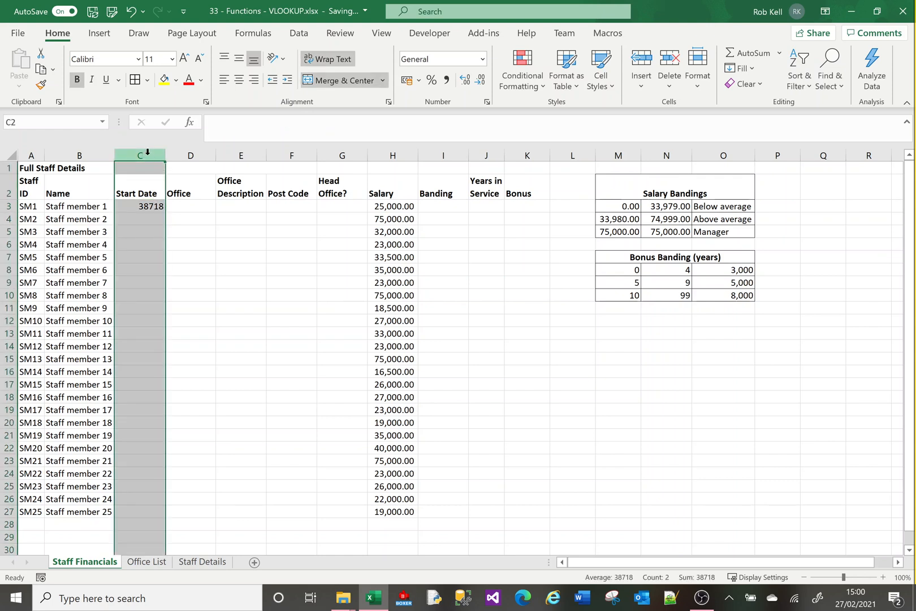
{"action": "right_click", "coordinate": [148, 154]}
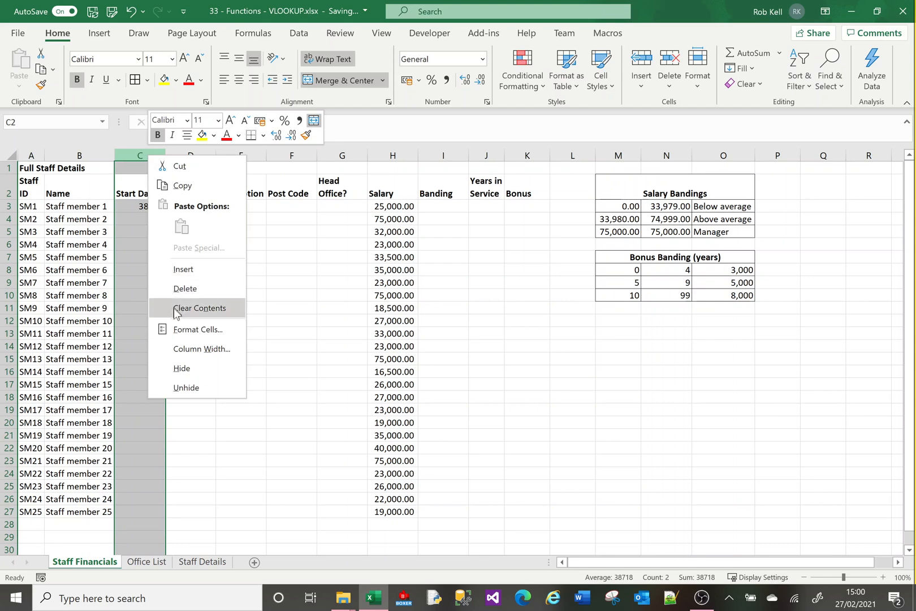
{"action": "left_click", "coordinate": [182, 328]}
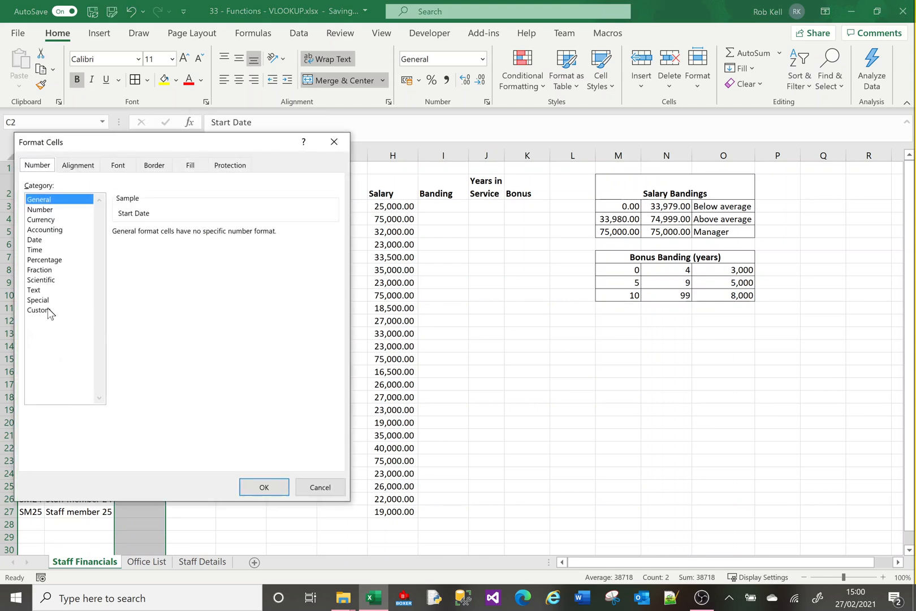
{"action": "left_click", "coordinate": [42, 239]}
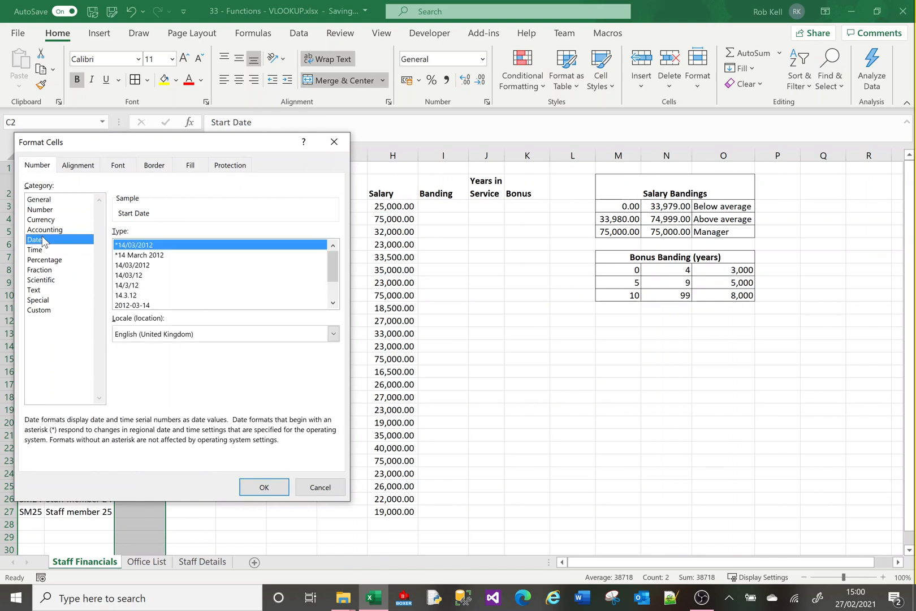
{"action": "scroll", "coordinate": [332, 291], "scroll_direction": "down", "scroll_amount": 1}
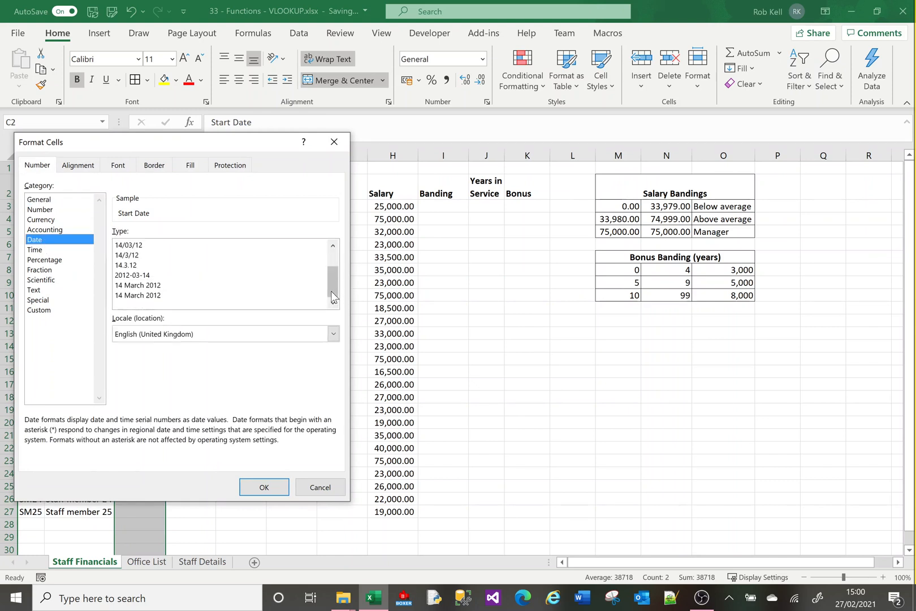
{"action": "scroll", "coordinate": [335, 258], "scroll_direction": "up", "scroll_amount": 1}
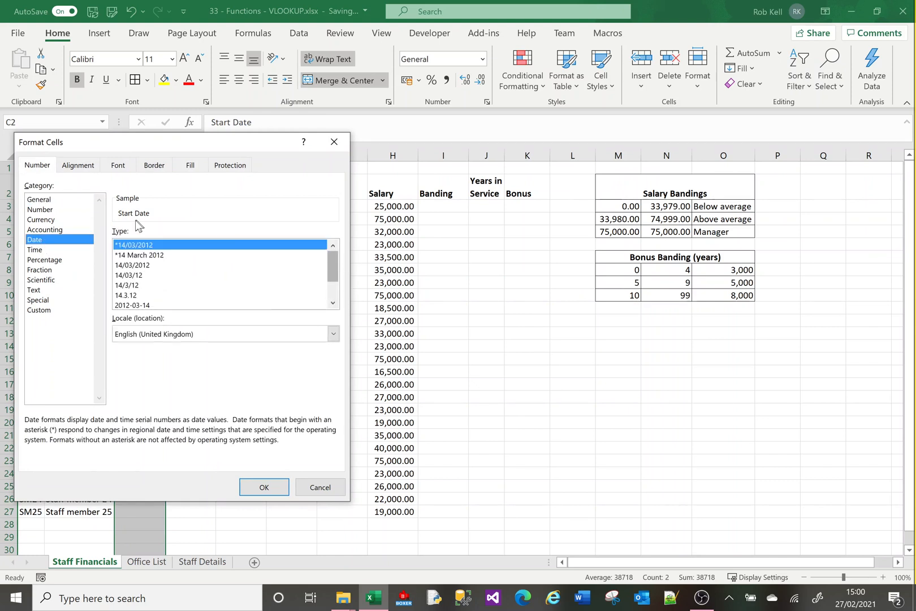
{"action": "left_click", "coordinate": [265, 488]}
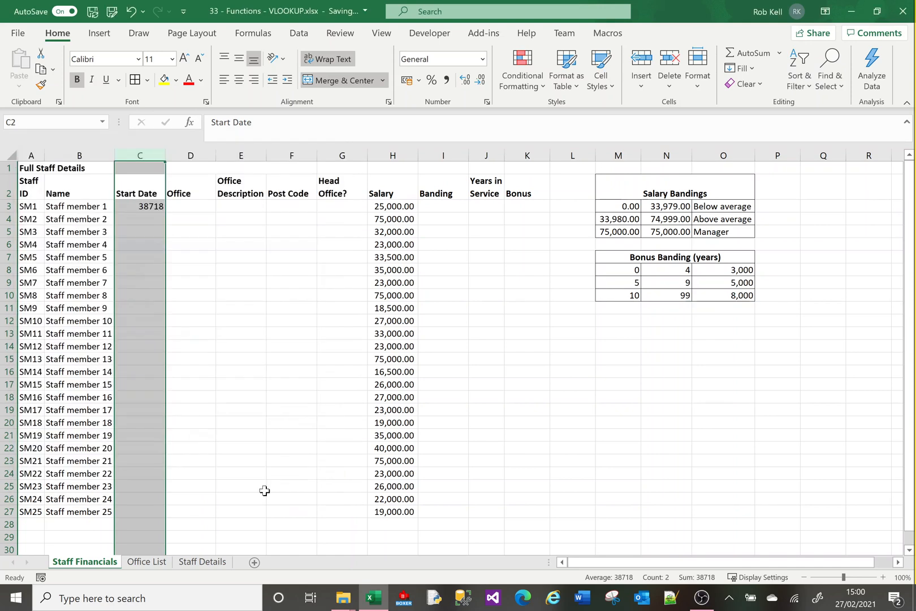
{"action": "left_click", "coordinate": [141, 230]}
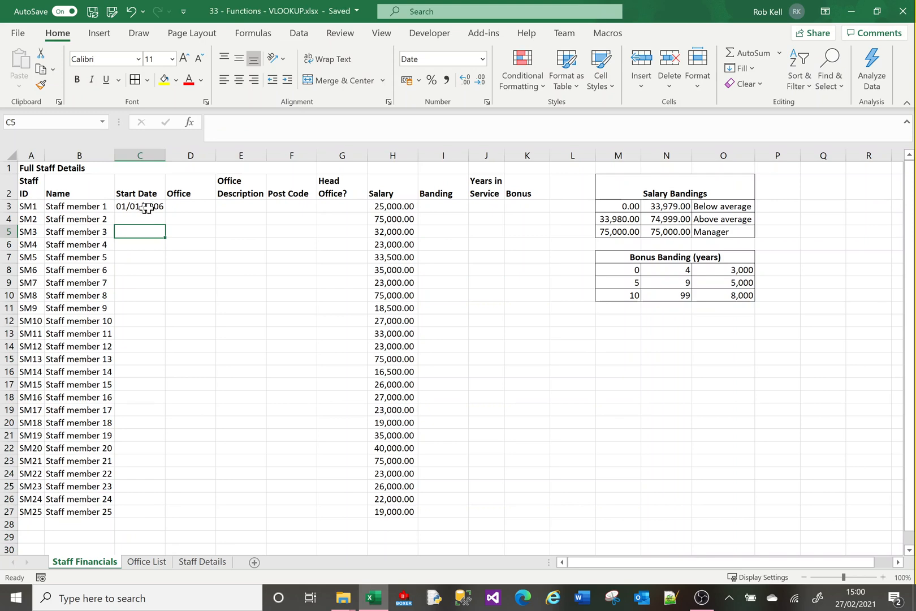
- Check the C3 start date against the Staff Details sheet and fill its VLOOKUP formula down to row 27
{"action": "left_click", "coordinate": [196, 565]}
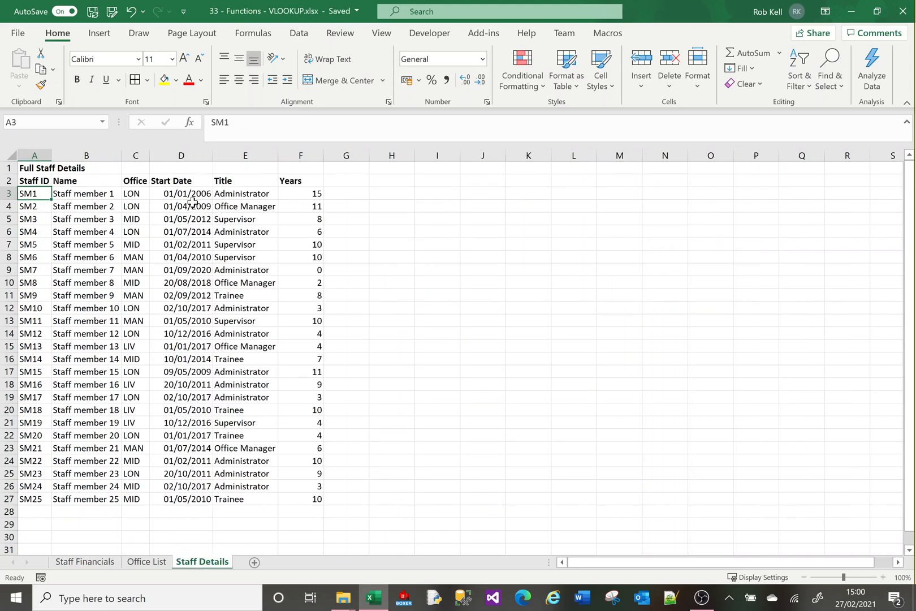
{"action": "left_click", "coordinate": [94, 561]}
{"action": "left_click", "coordinate": [153, 205]}
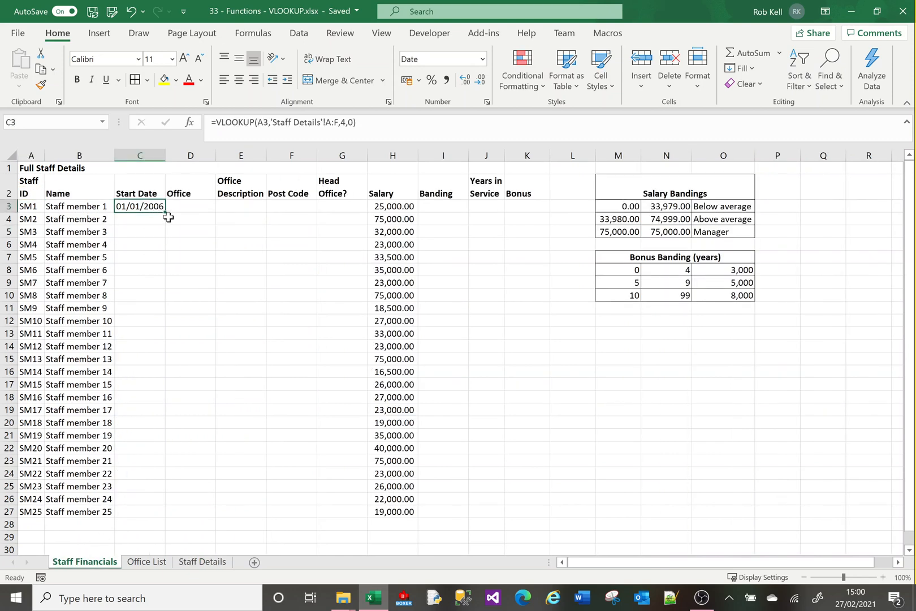
{"action": "double_click", "coordinate": [167, 213]}
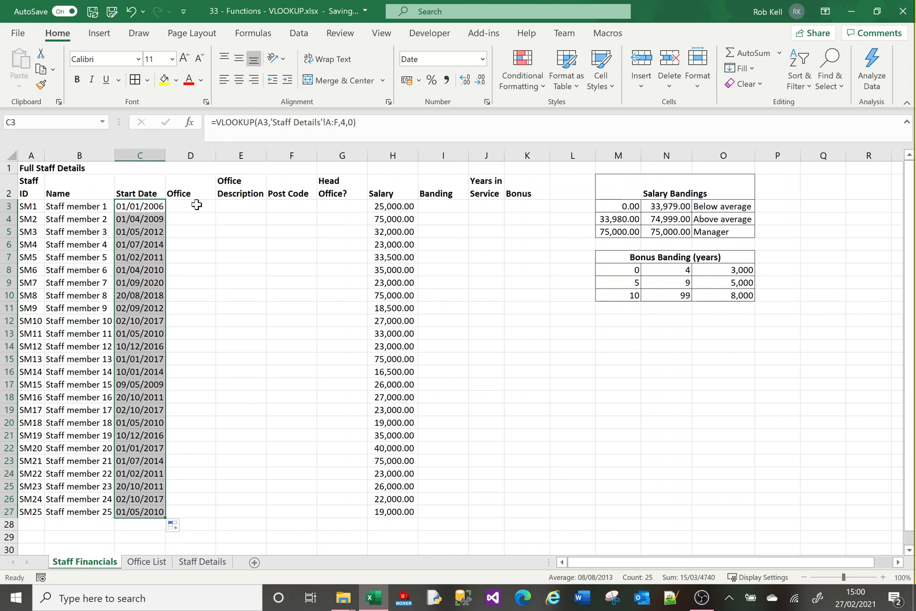
- Start a VLOOKUP formula in the Office cell D3 with the staff ID in A3 as the lookup value
{"action": "left_click", "coordinate": [197, 208]}
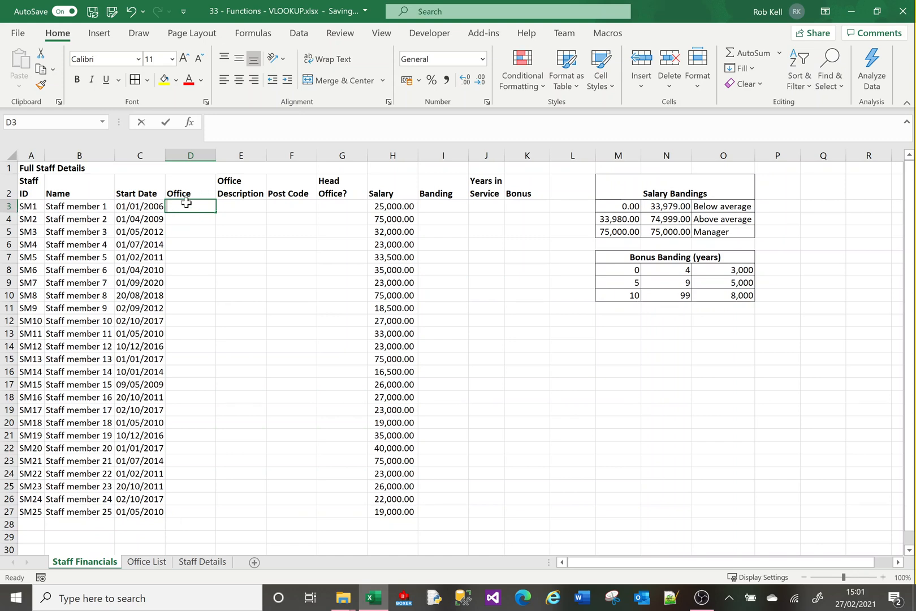
{"action": "type", "text": "=vl"}
{"action": "key", "text": "Tab"}
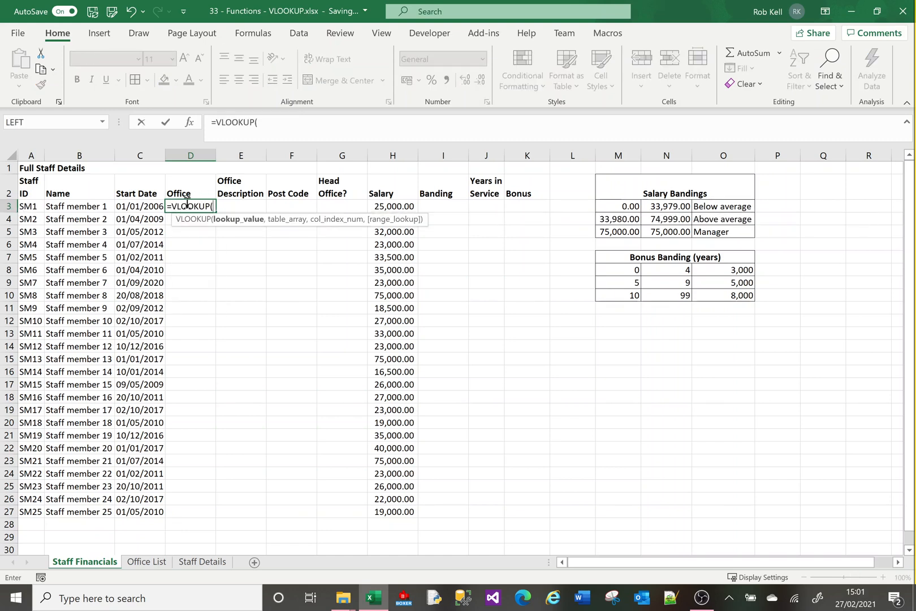
{"action": "left_click", "coordinate": [28, 205]}
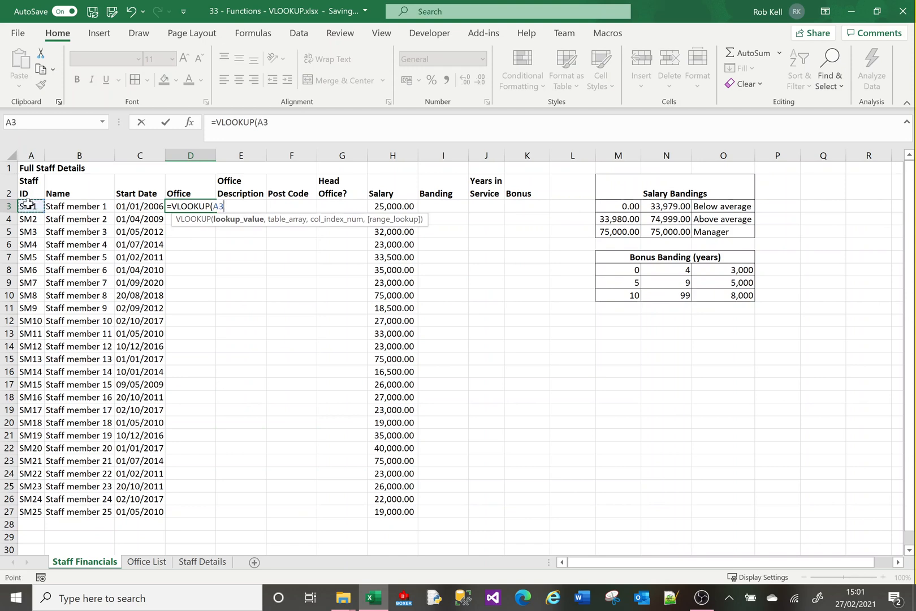
{"action": "type", "text": ","}
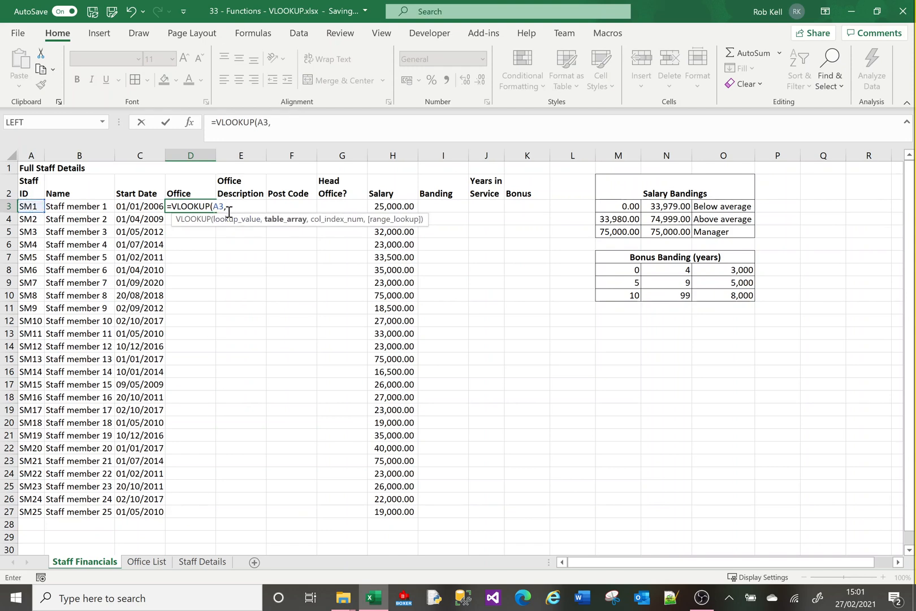
- Set the Office VLOOKUP's table array to columns A:C of the Staff Details sheet and its column index to 3
{"action": "left_click", "coordinate": [198, 563]}
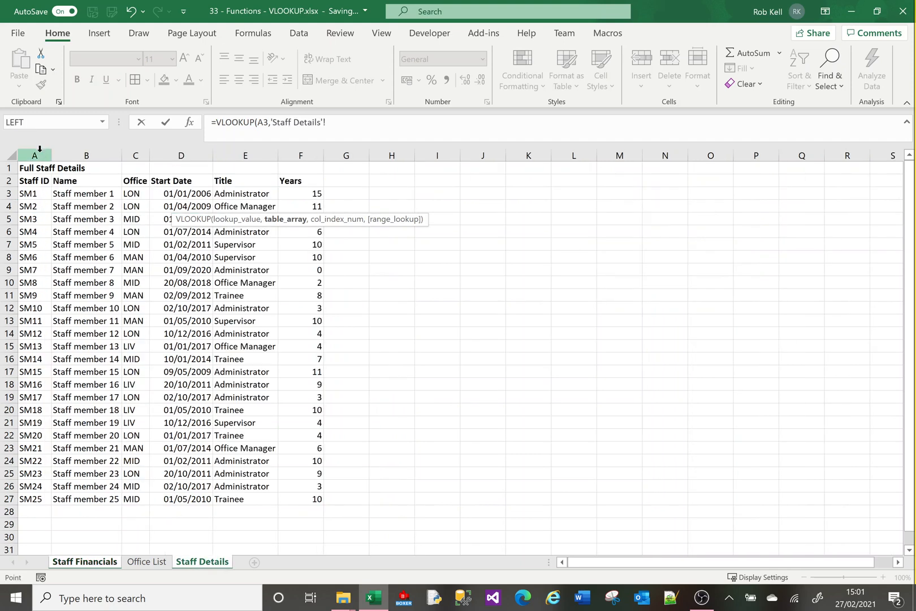
{"action": "left_click_drag", "start_coordinate": [39, 150], "coordinate": [142, 153]}
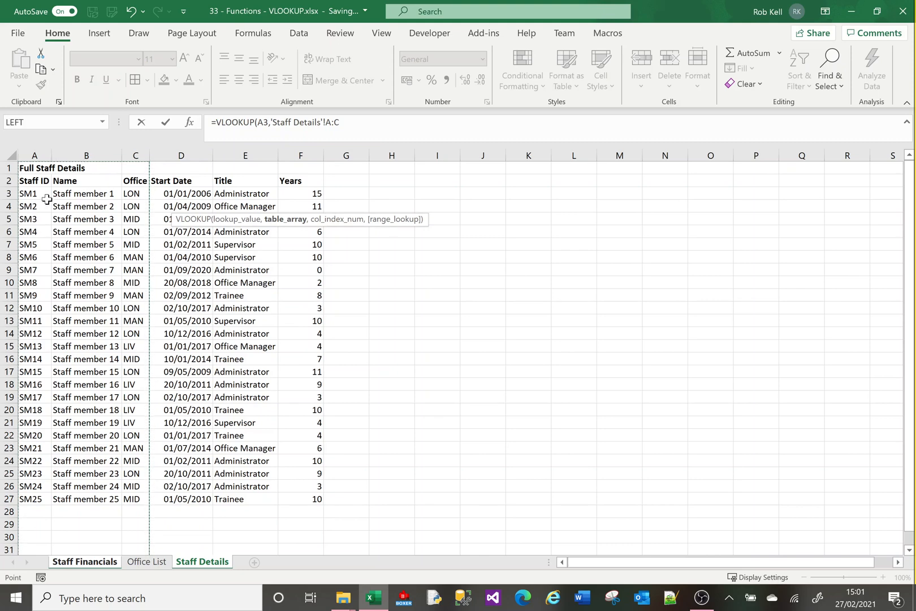
{"action": "left_click", "coordinate": [371, 122]}
{"action": "type", "text": ","}
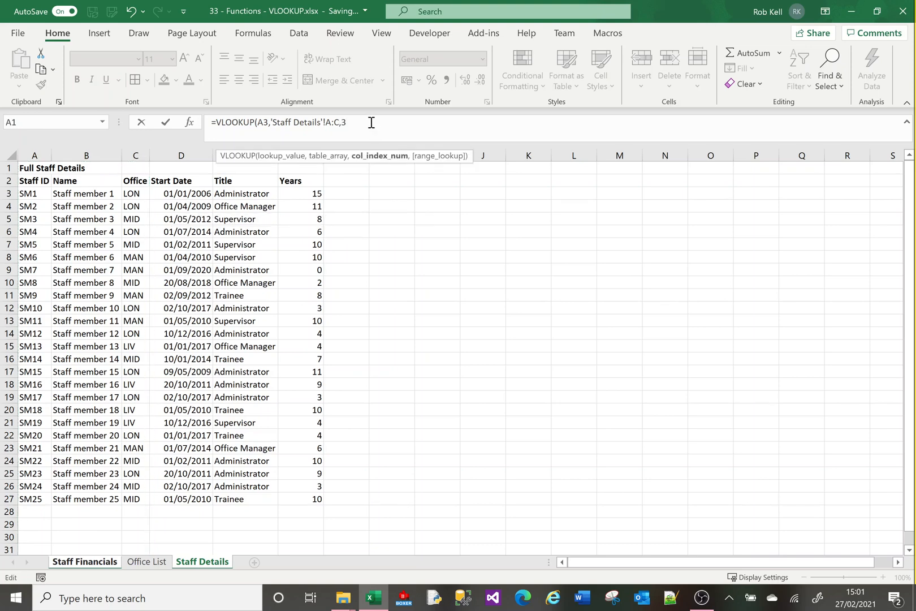
{"action": "type", "text": "3,"}
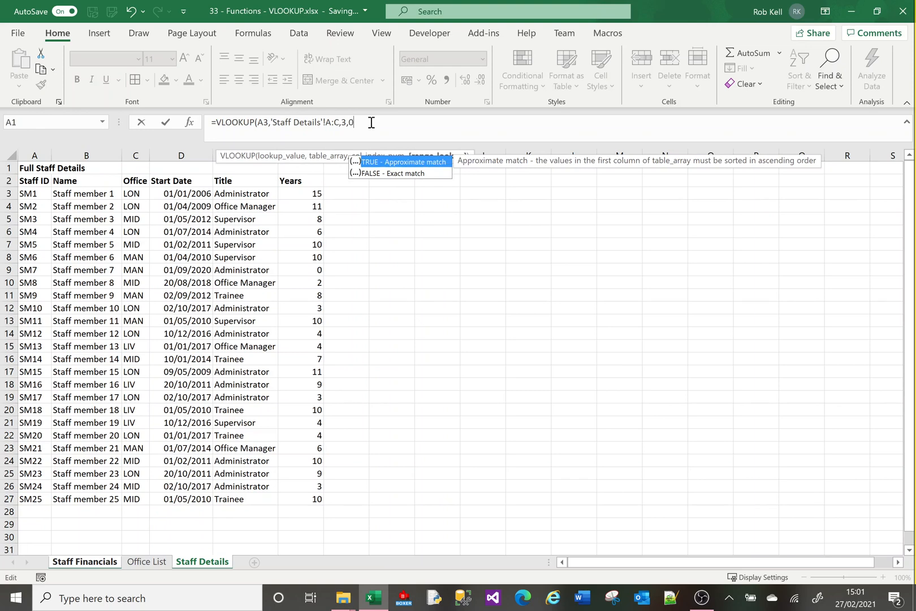
- Finish the Office VLOOKUP in D3 with range lookup 0 and fill the formula down to row 27
{"action": "type", "text": "0"}
{"action": "key", "text": "Return"}
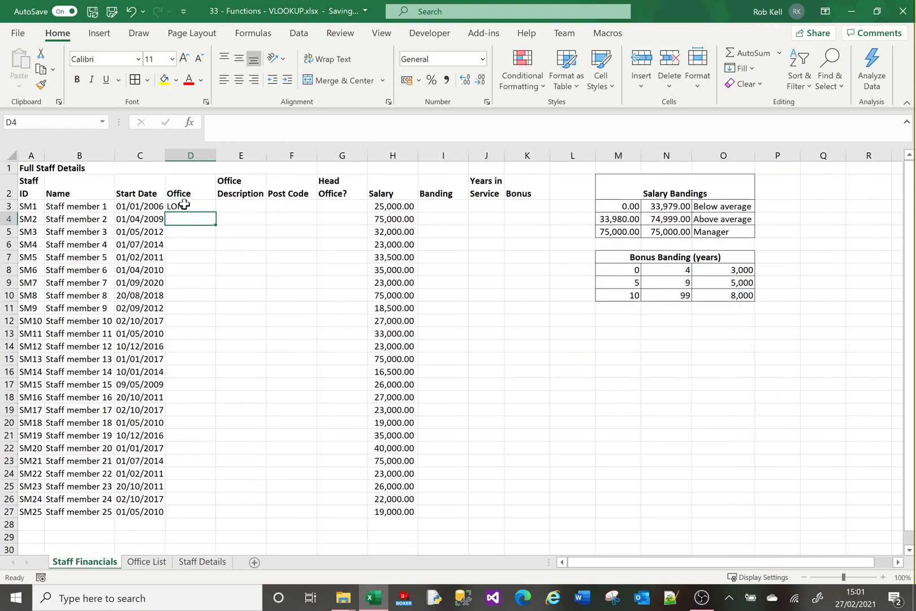
{"action": "left_click", "coordinate": [184, 204]}
{"action": "double_click", "coordinate": [216, 214]}
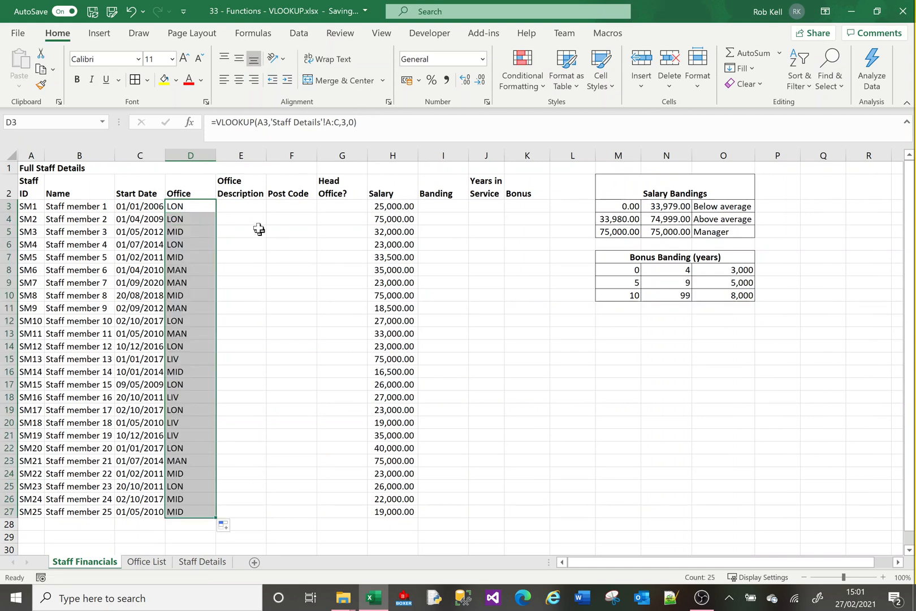
- Start a VLOOKUP formula in the Office Description cell E3 with the office code in D3 as the lookup value
{"action": "left_click", "coordinate": [248, 207]}
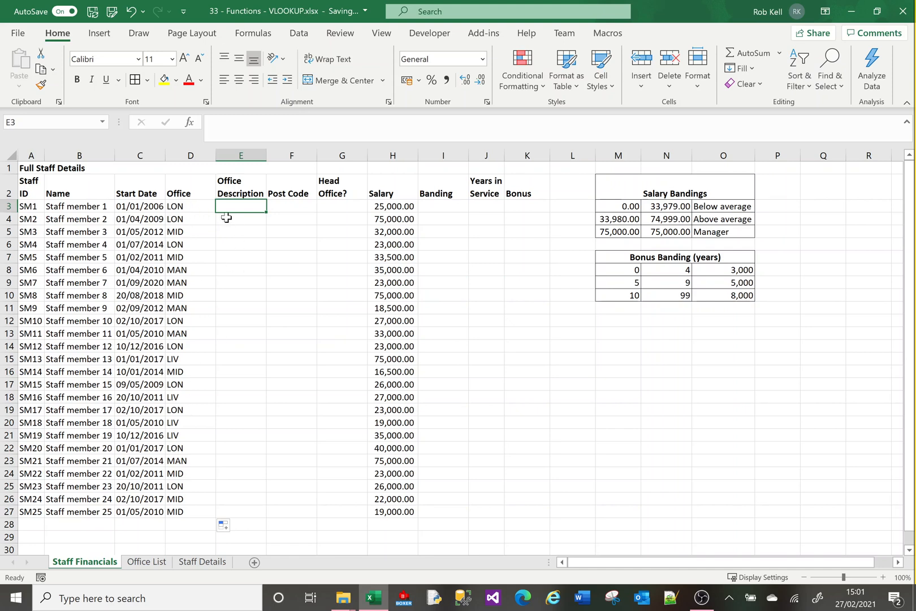
{"action": "left_click", "coordinate": [146, 561]}
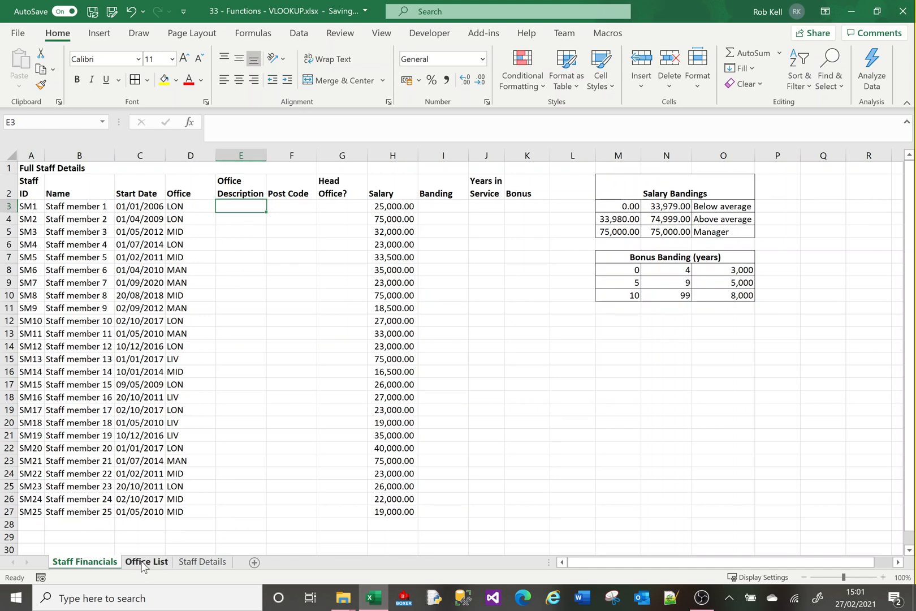
{"action": "left_click", "coordinate": [99, 561]}
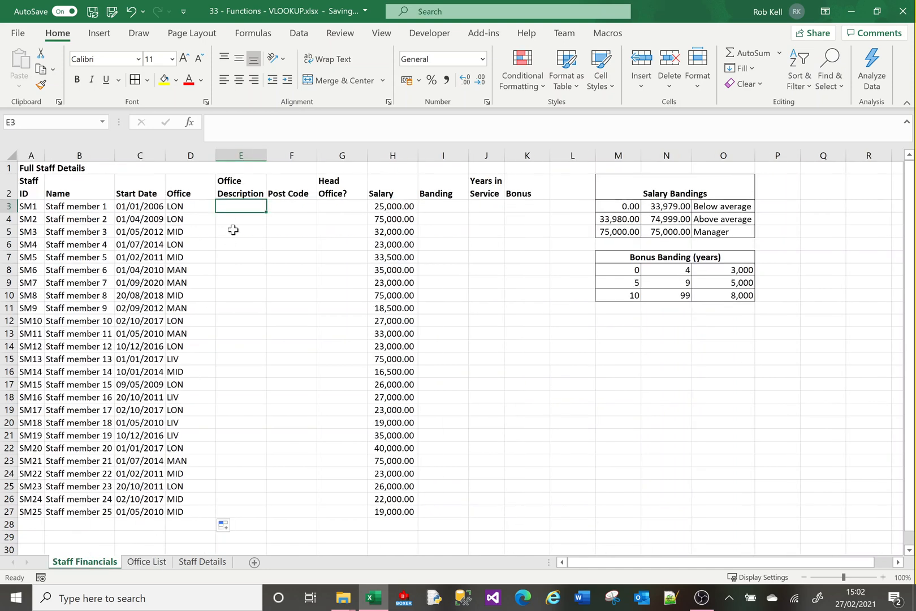
{"action": "type", "text": "=vl"}
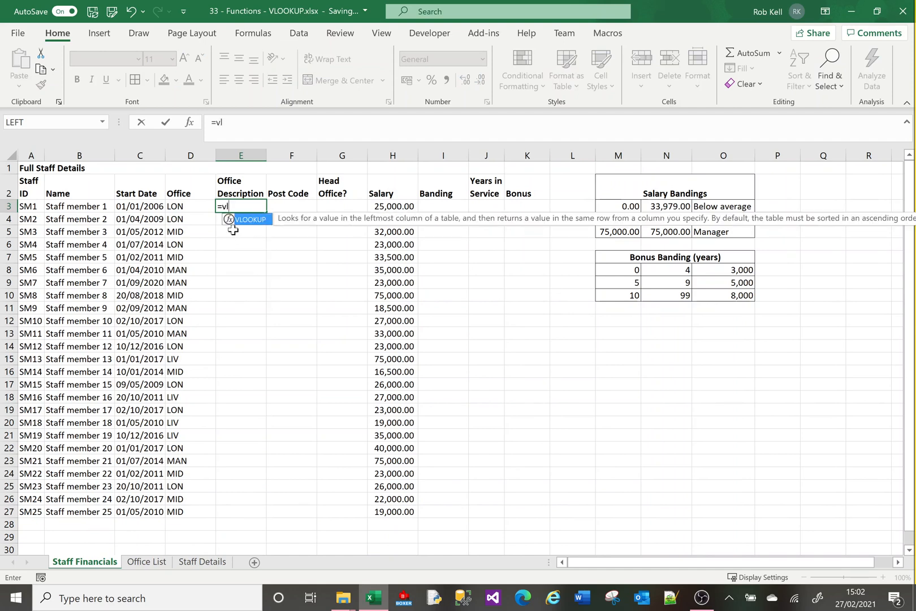
{"action": "type", "text": "o"}
{"action": "key", "text": "Tab"}
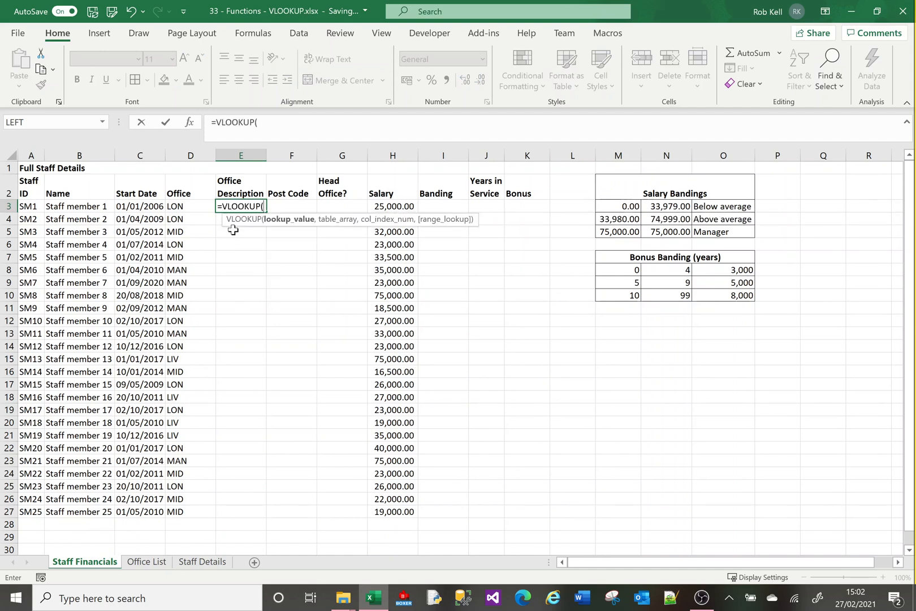
{"action": "left_click", "coordinate": [192, 205]}
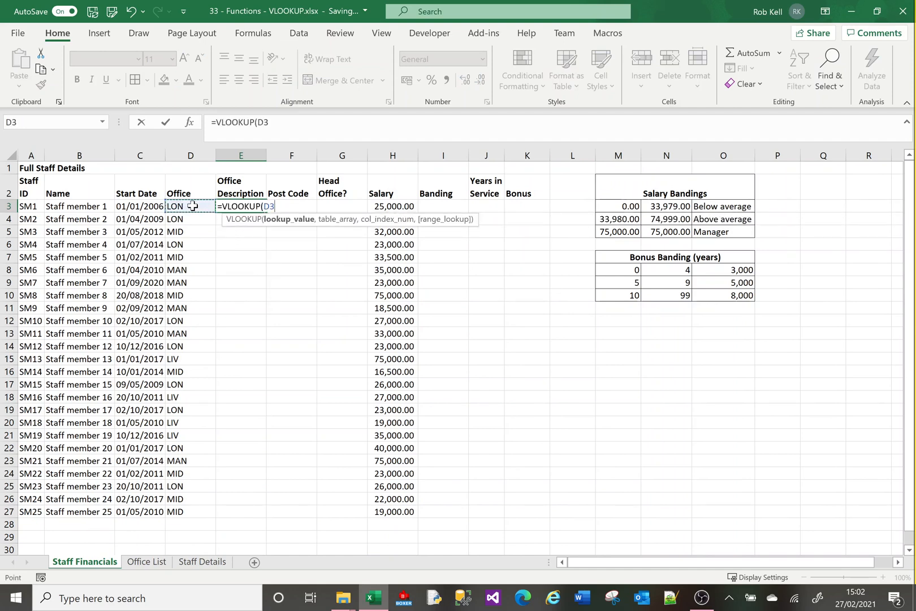
{"action": "type", "text": ","}
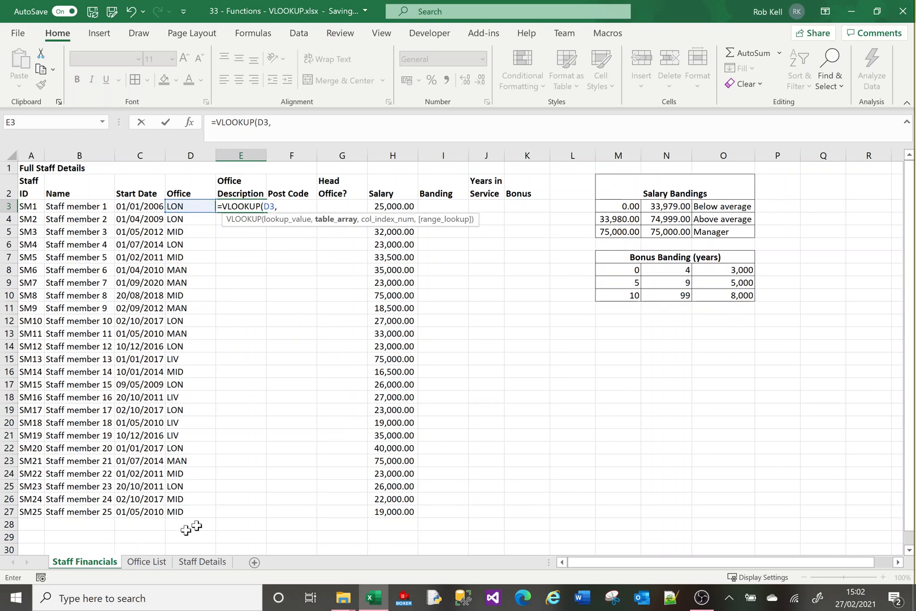
- Complete the E3 VLOOKUP with columns B:H of the Office List sheet as table array, column index 2 and range lookup 0
{"action": "left_click", "coordinate": [142, 563]}
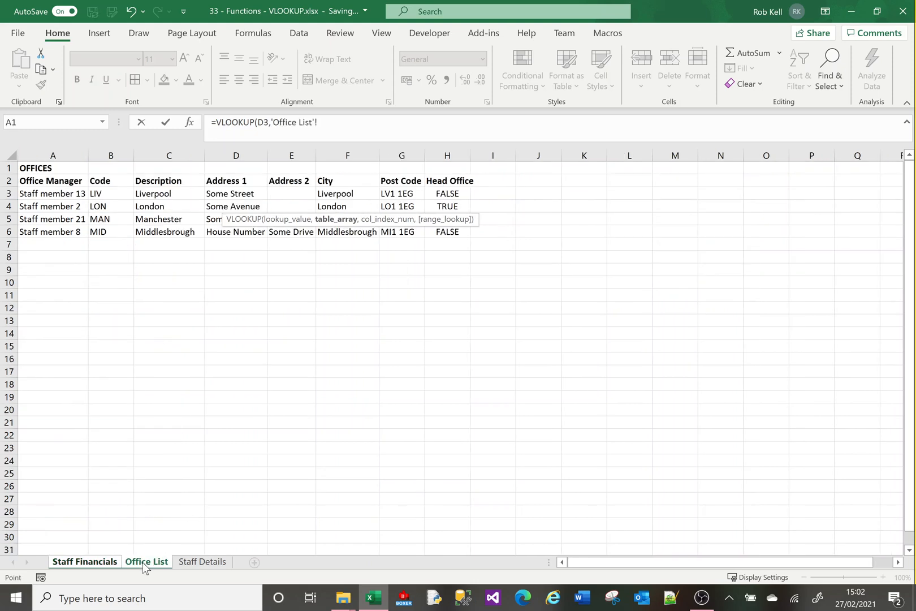
{"action": "left_click", "coordinate": [114, 151]}
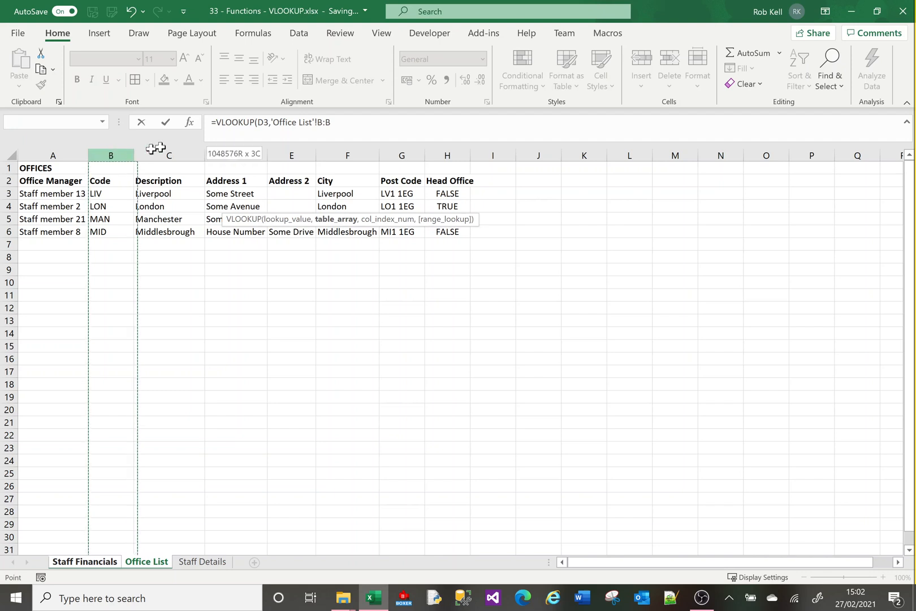
{"action": "left_click_drag", "start_coordinate": [156, 148], "coordinate": [445, 150]}
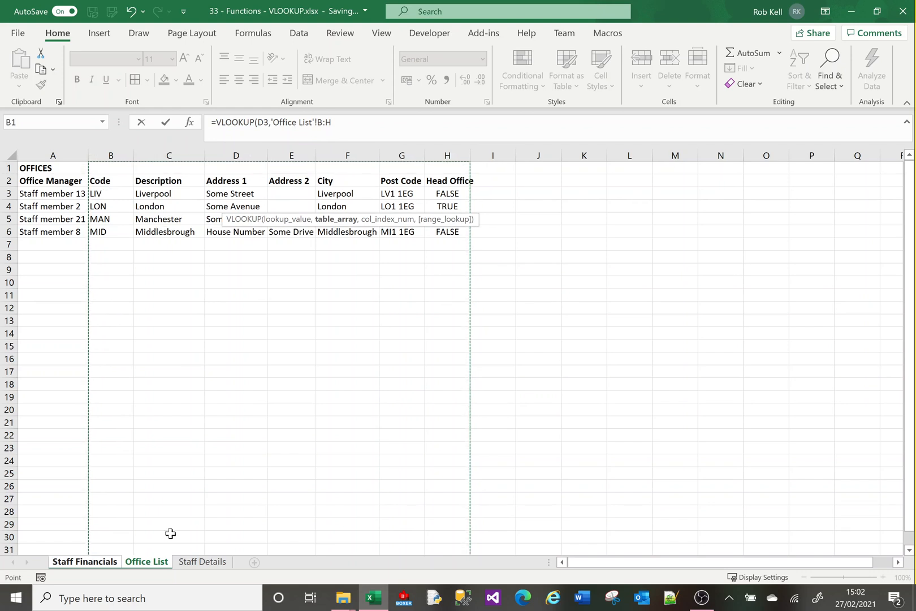
{"action": "left_click", "coordinate": [383, 120]}
{"action": "type", "text": ","}
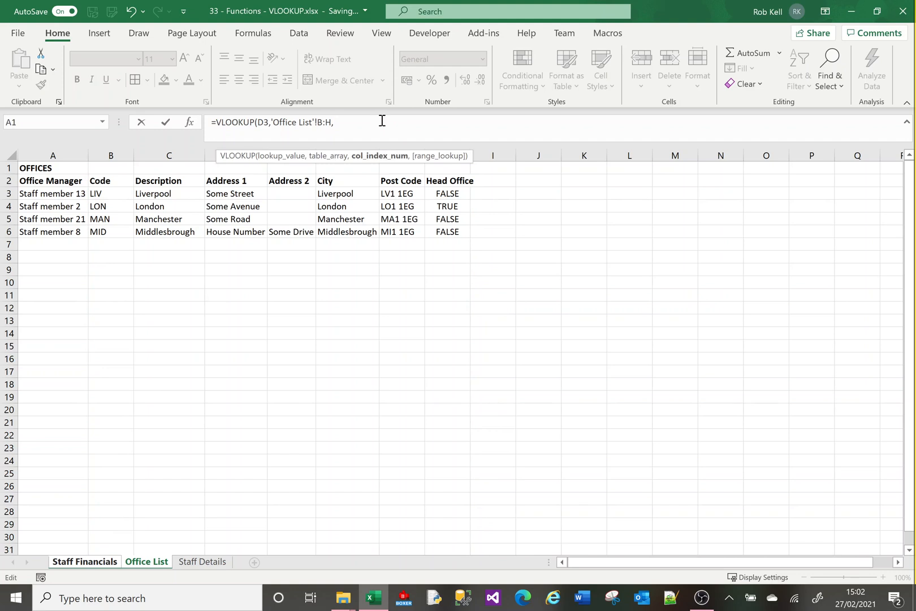
{"action": "type", "text": "2,0"}
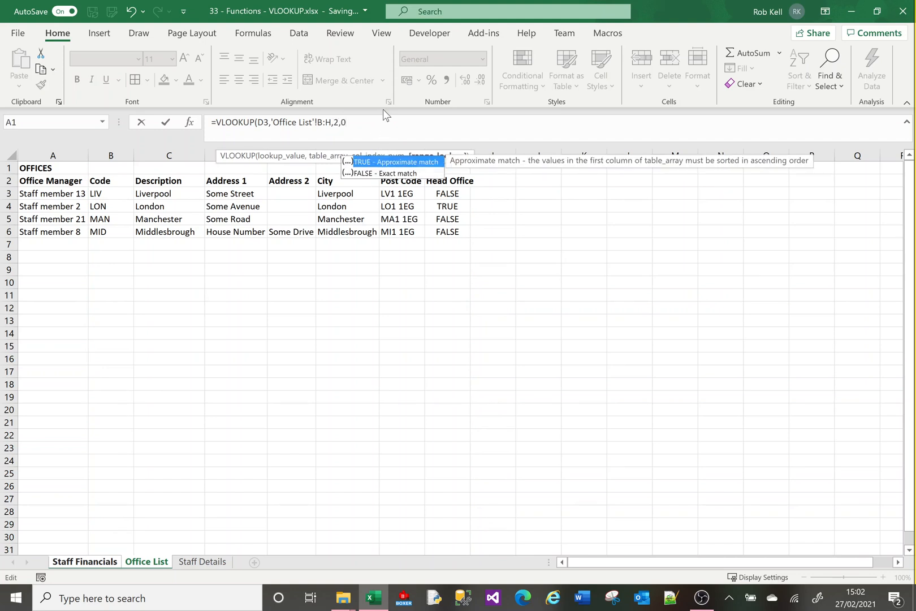
{"action": "key", "text": "Return"}
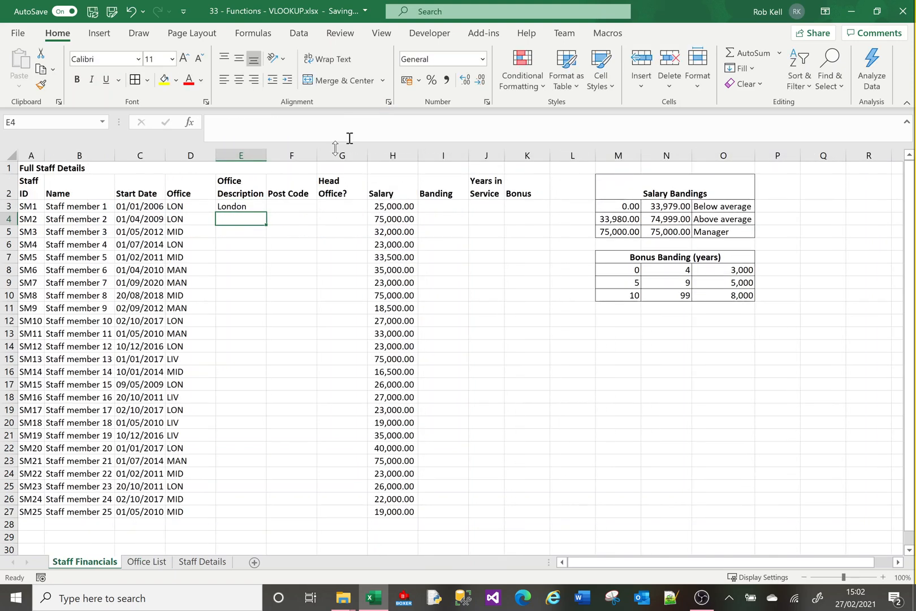
- Fill the Office Description formula from E3 down to row 27 and autofit the width of column E
{"action": "left_click", "coordinate": [262, 207]}
{"action": "double_click", "coordinate": [265, 210]}
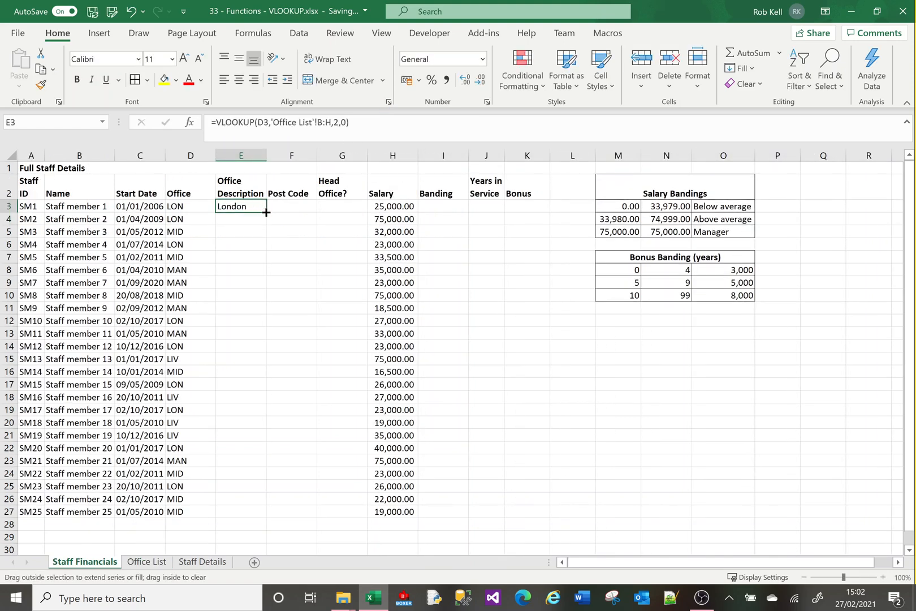
{"action": "double_click", "coordinate": [267, 155]}
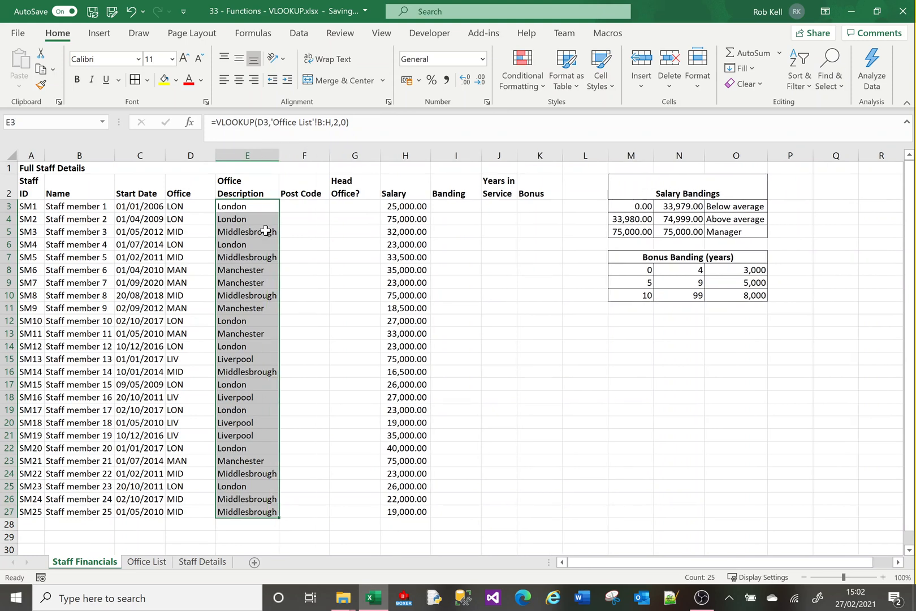
- Inspect the Office Description formulas in E5, E7 and E15, and change the description in Office List cell C3 to Liverpol
{"action": "left_click", "coordinate": [265, 231]}
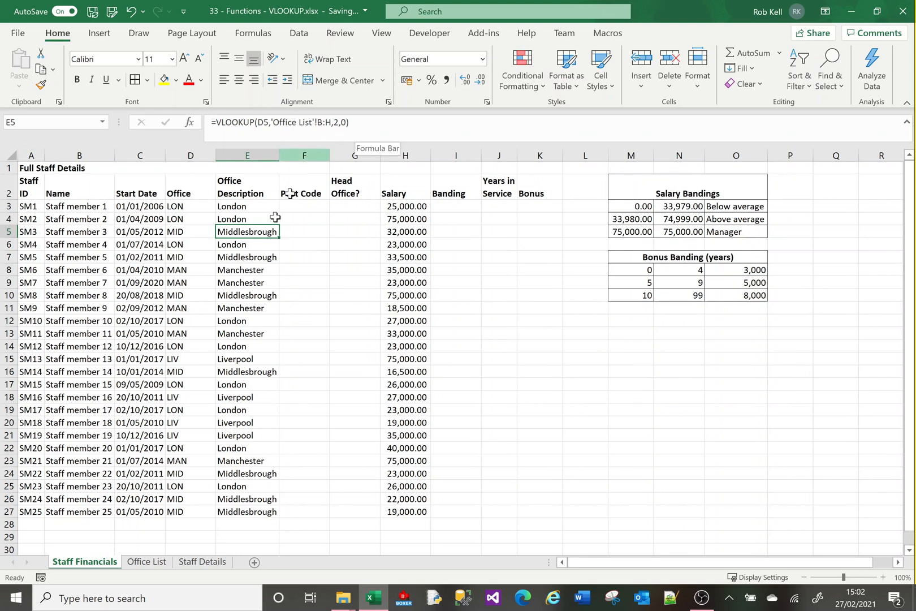
{"action": "left_click", "coordinate": [259, 258]}
{"action": "left_click", "coordinate": [253, 357]}
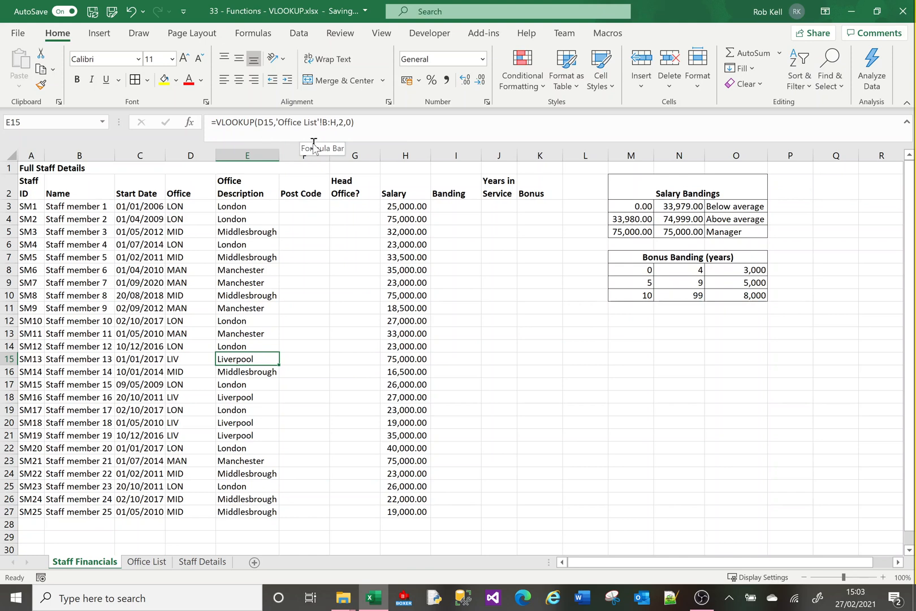
{"action": "left_click", "coordinate": [146, 562]}
{"action": "left_click", "coordinate": [170, 195]}
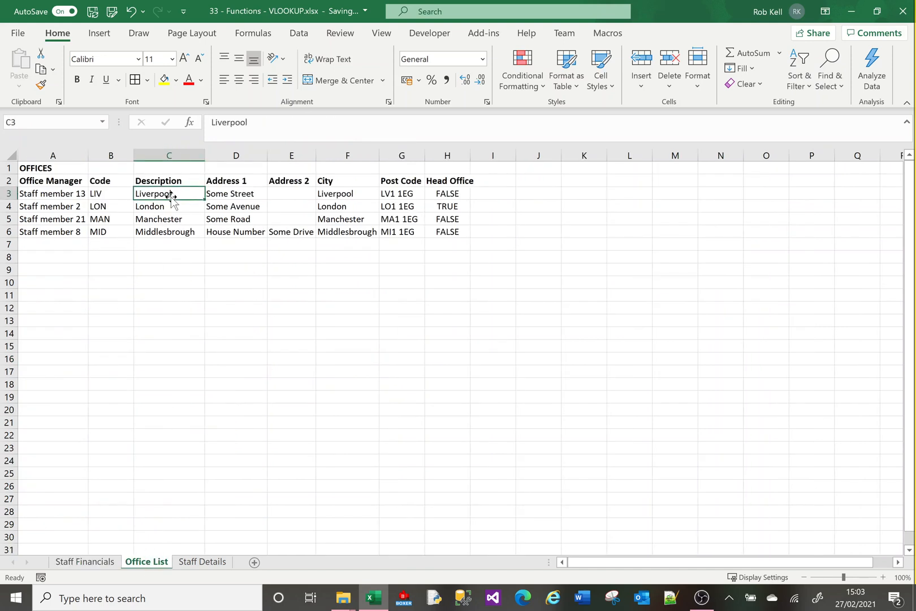
{"action": "left_click", "coordinate": [240, 122]}
{"action": "key", "text": "BackSpace"}
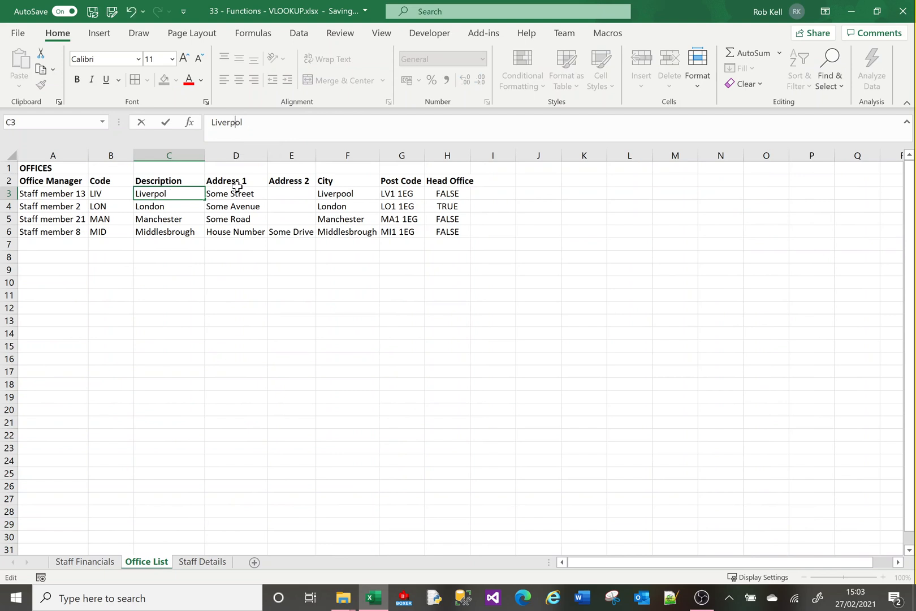
{"action": "key", "text": "Return"}
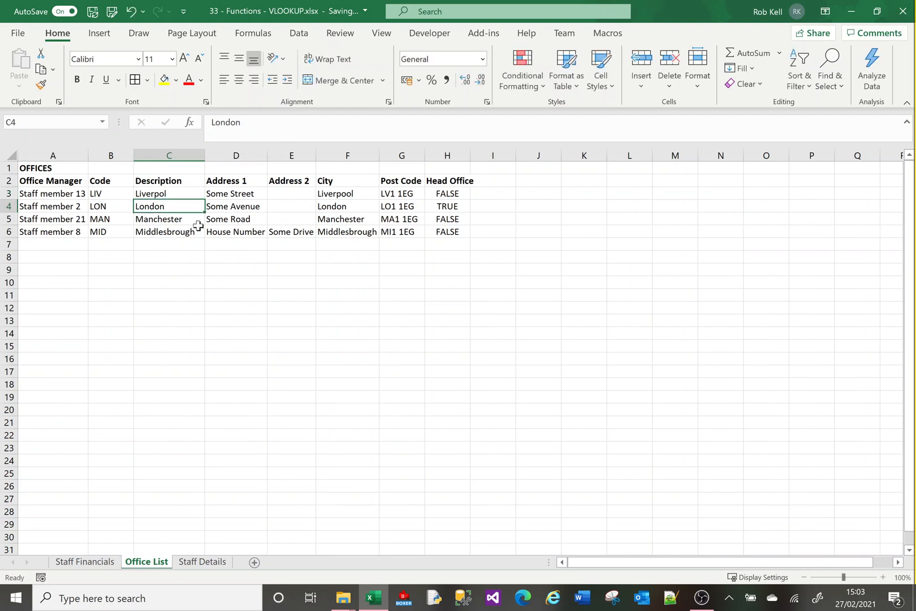
- Check the LIV rows' Office Description on Staff Financials and correct the description in Office List cell C3 back to Liverpool
{"action": "left_click", "coordinate": [84, 561]}
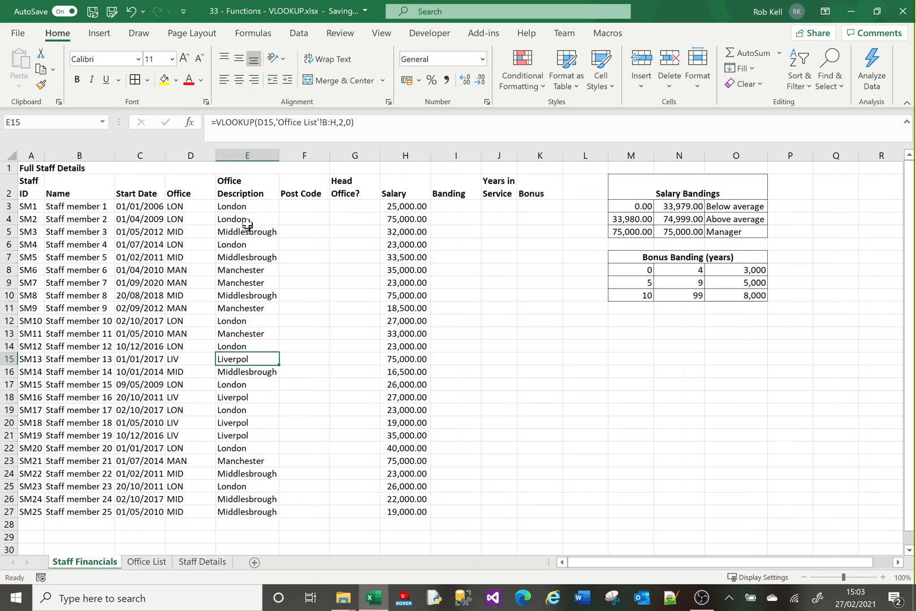
{"action": "left_click", "coordinate": [249, 397]}
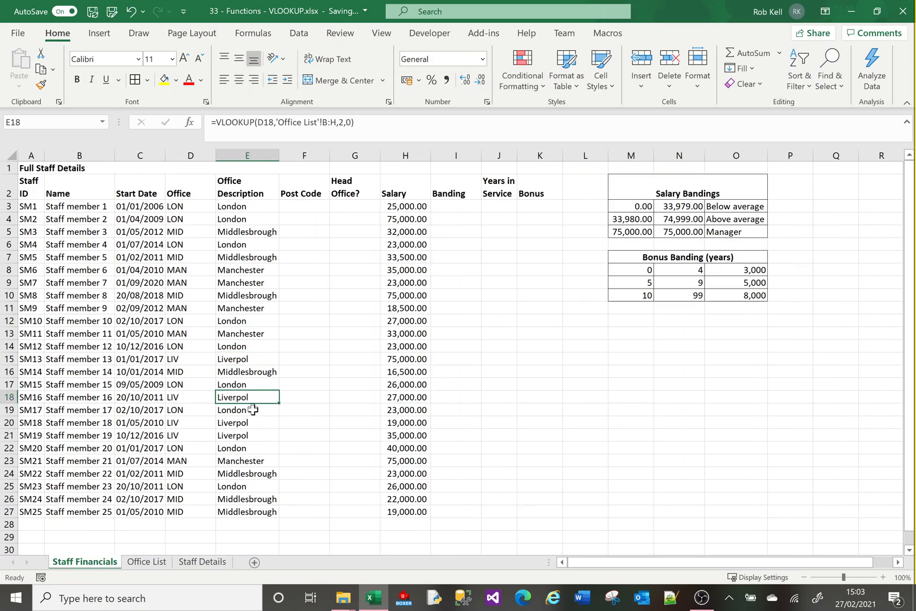
{"action": "left_click", "coordinate": [253, 426]}
{"action": "left_click", "coordinate": [255, 447]}
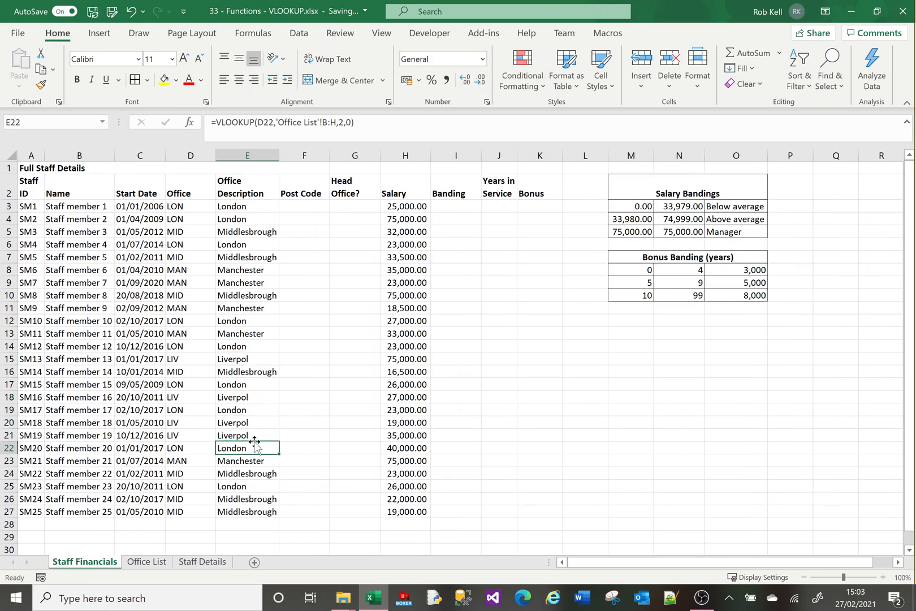
{"action": "left_click", "coordinate": [141, 561]}
{"action": "left_click", "coordinate": [173, 192]}
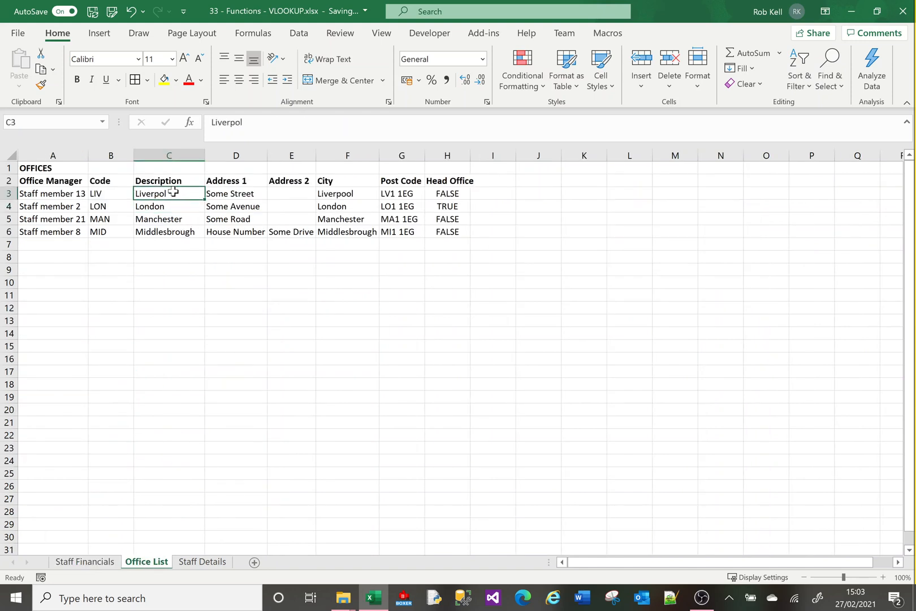
{"action": "left_click", "coordinate": [237, 123]}
{"action": "type", "text": "o"}
{"action": "key", "text": "Return"}
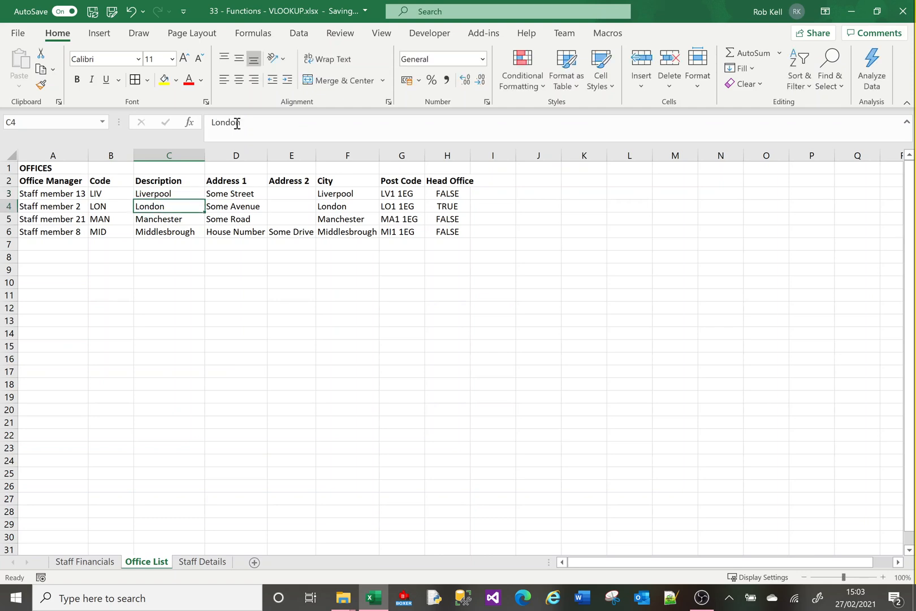
- Start a VLOOKUP formula in the Post Code cell F3 of Staff Financials with the office code in D3 as the lookup value
{"action": "left_click", "coordinate": [85, 562]}
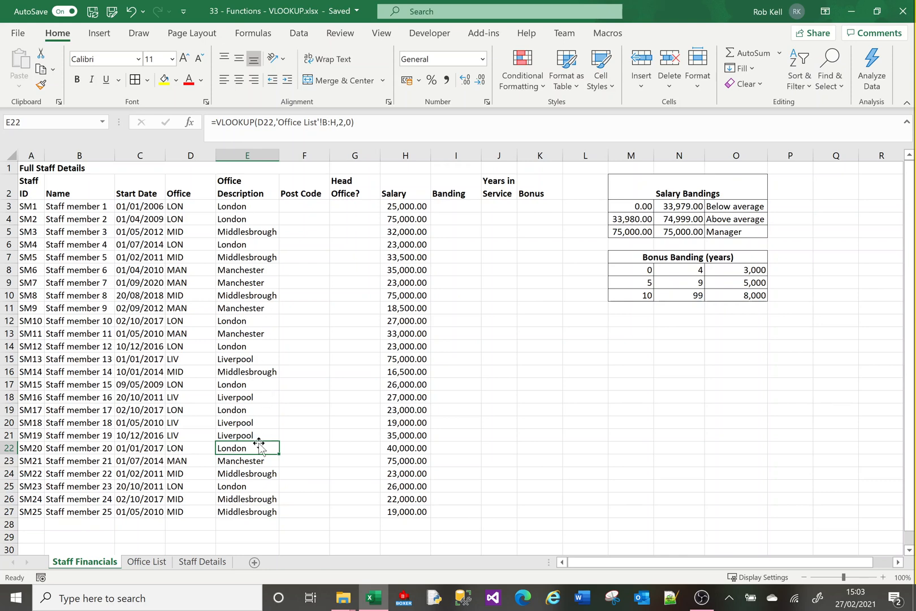
{"action": "left_click", "coordinate": [308, 207]}
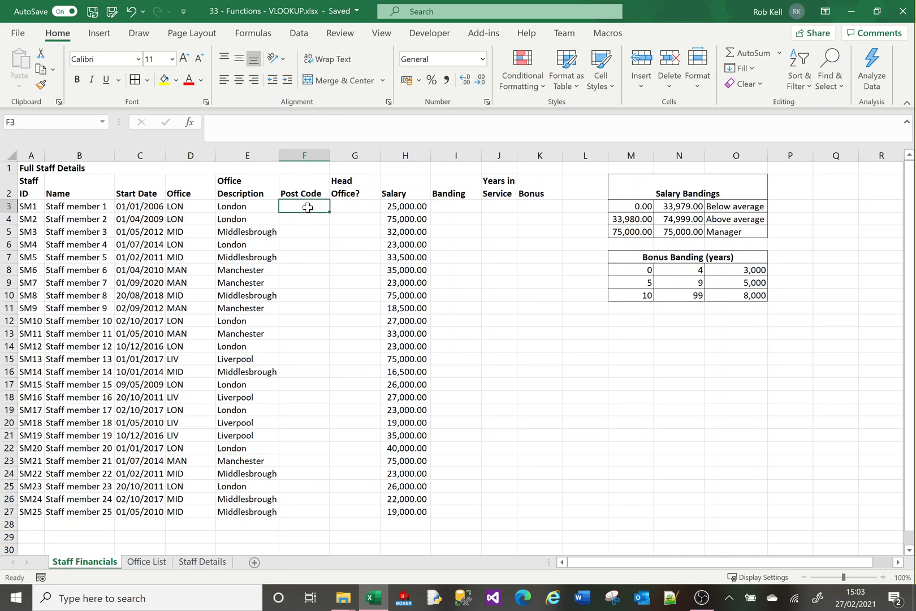
{"action": "type", "text": "=vl"}
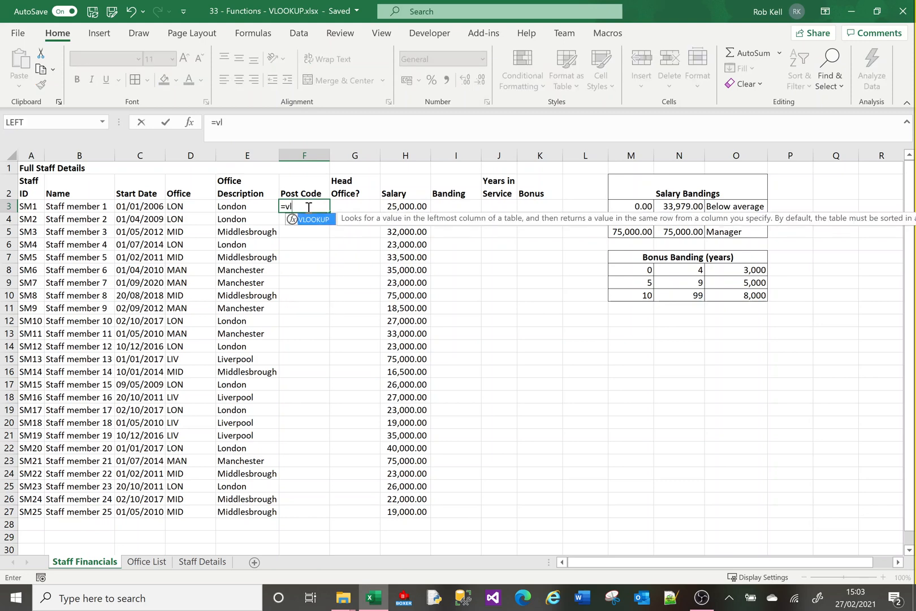
{"action": "key", "text": "Tab"}
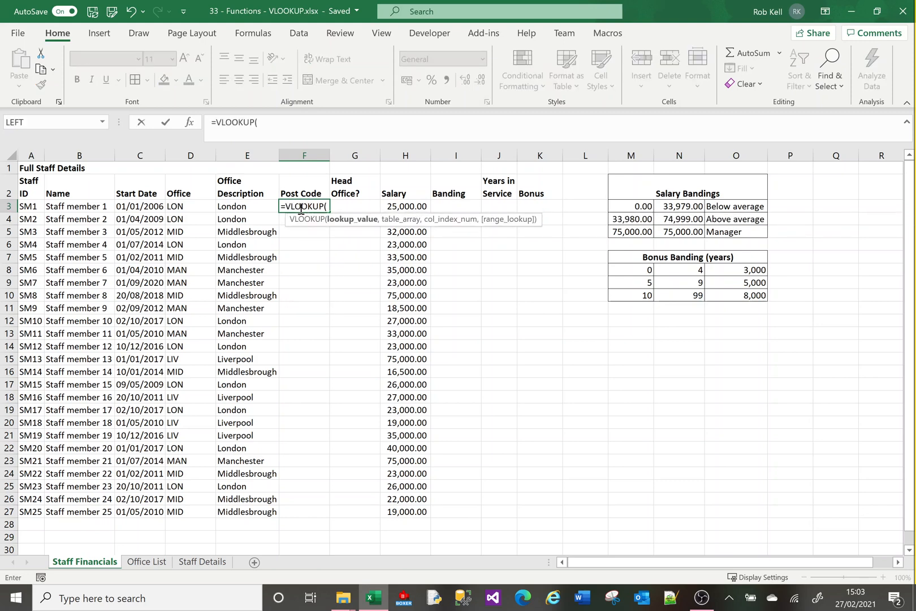
{"action": "left_click", "coordinate": [176, 208]}
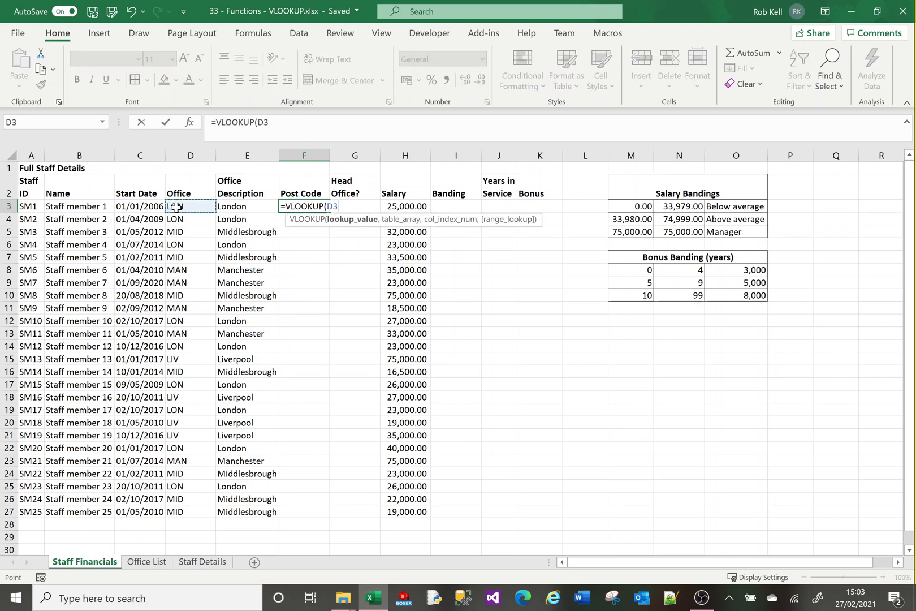
{"action": "type", "text": ","}
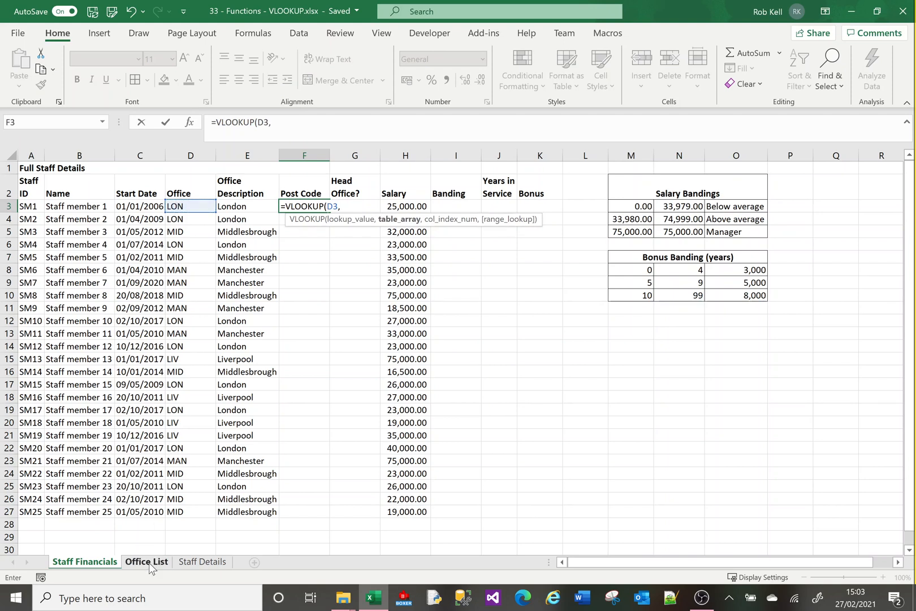
- Set the Post Code VLOOKUP's table array to columns B:G of the Office List sheet
{"action": "left_click", "coordinate": [147, 562]}
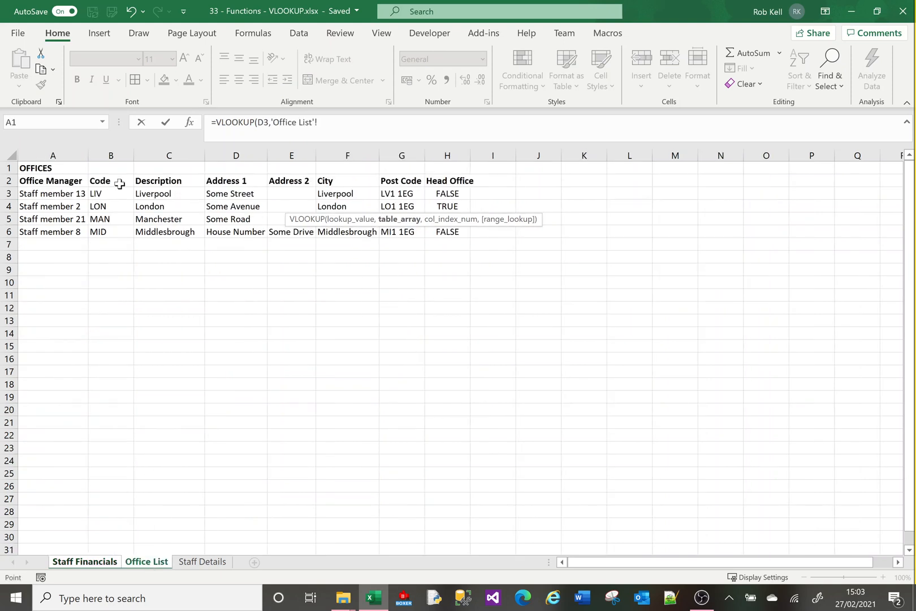
{"action": "left_click", "coordinate": [113, 156]}
{"action": "left_click_drag", "start_coordinate": [113, 157], "coordinate": [400, 149]}
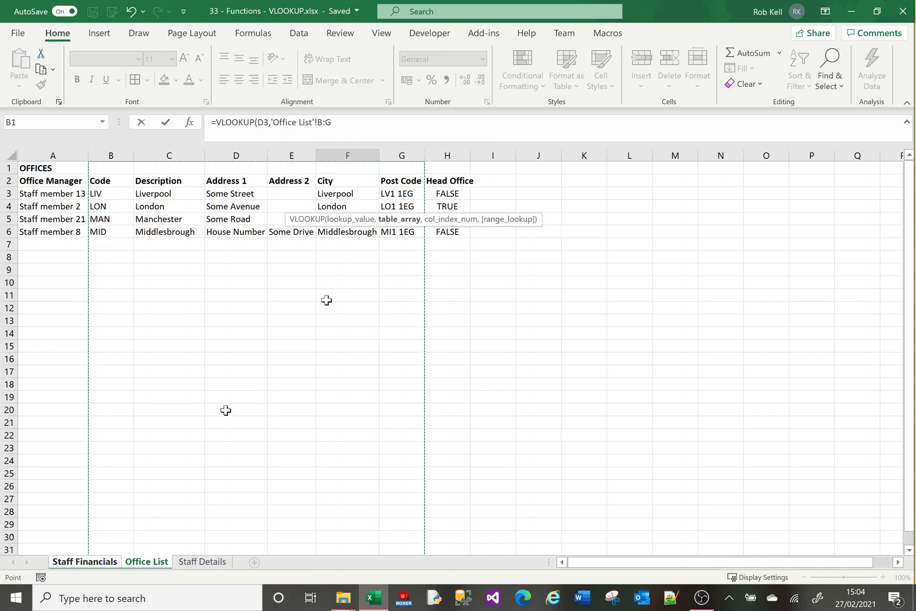
- Complete the Post Code VLOOKUP in F3 with column index 6 and exact match 0, and fill it down to row 27
{"action": "left_click", "coordinate": [371, 126]}
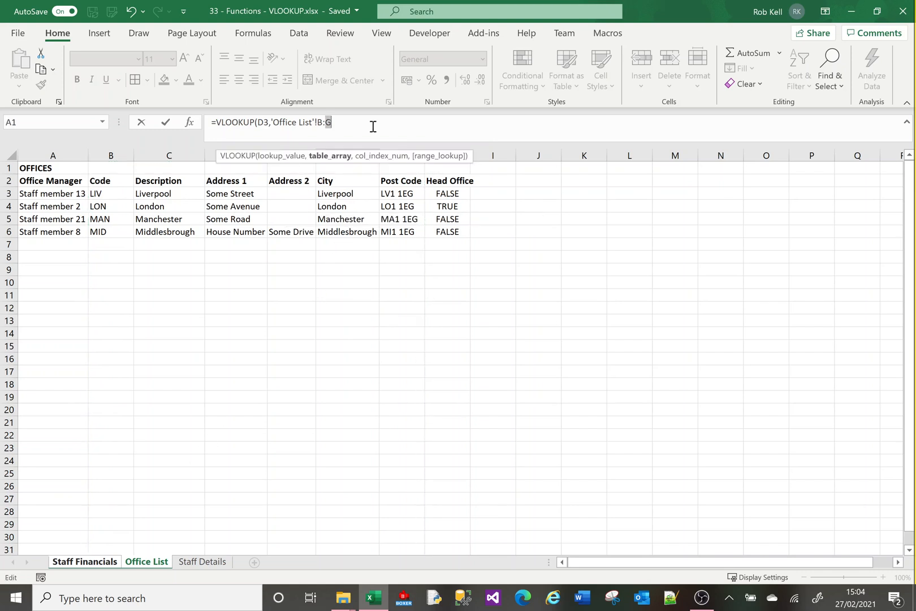
{"action": "type", "text": ",6"}
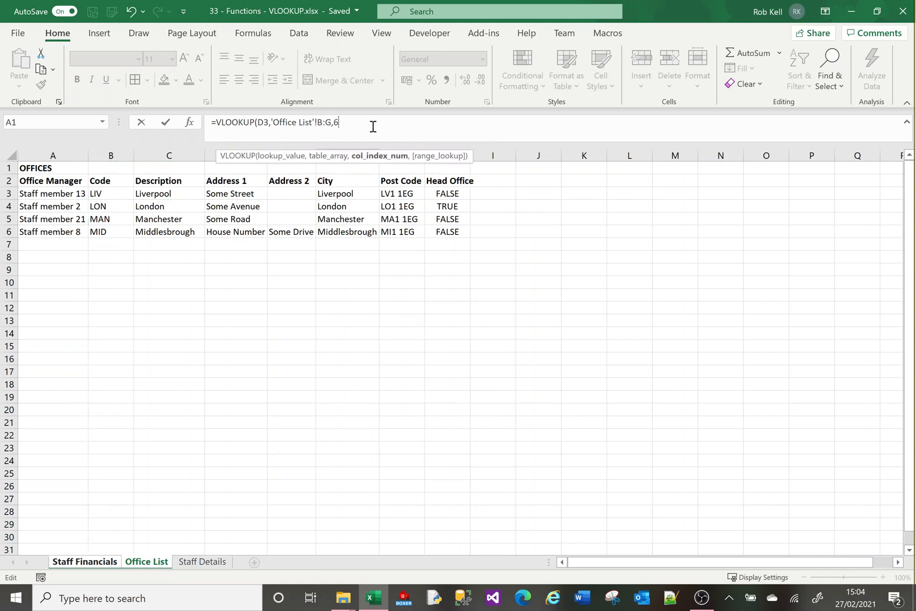
{"action": "type", "text": ",0"}
{"action": "key", "text": "Return"}
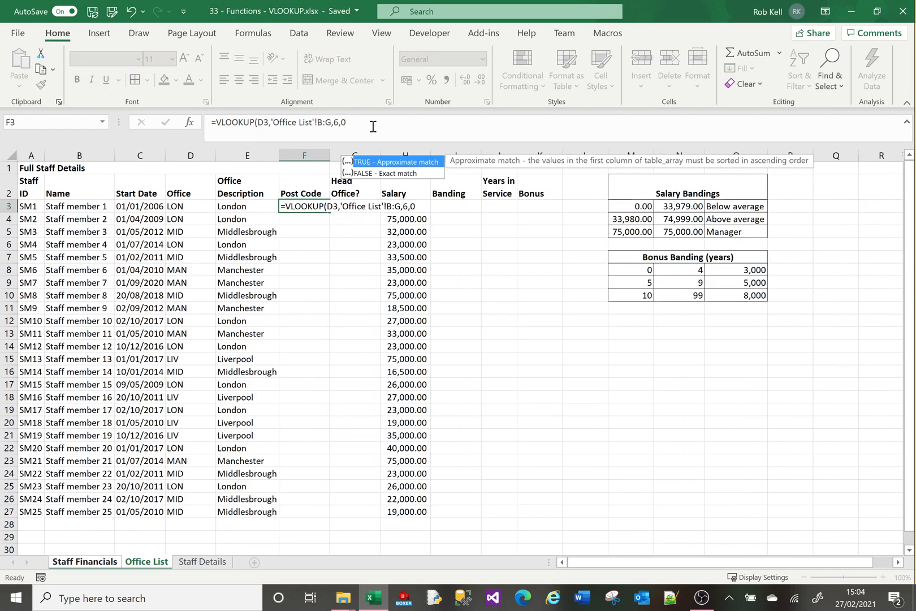
{"action": "left_click", "coordinate": [322, 209]}
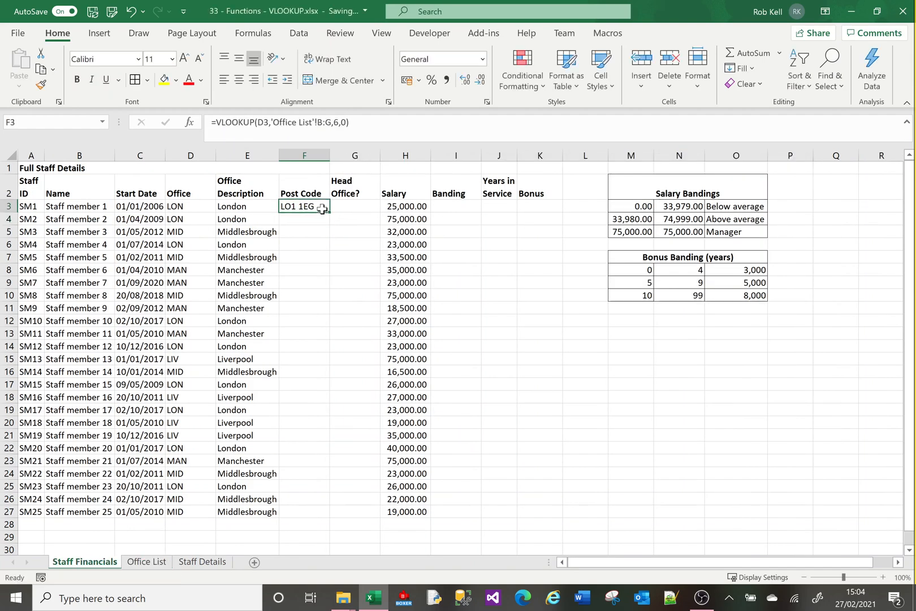
{"action": "double_click", "coordinate": [329, 215]}
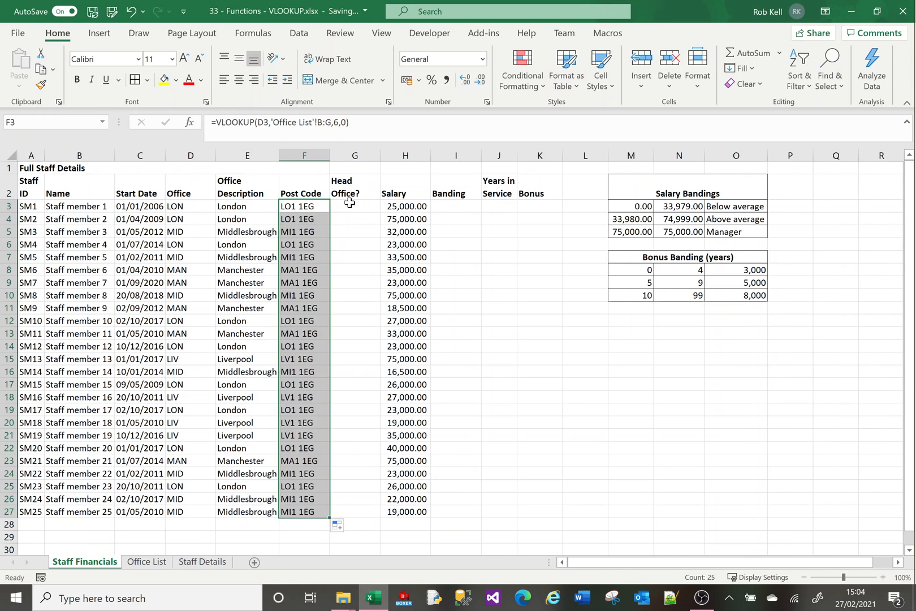
- Copy the Post Code formula text from F3 into the Head Office? cell G3
{"action": "left_click", "coordinate": [349, 204]}
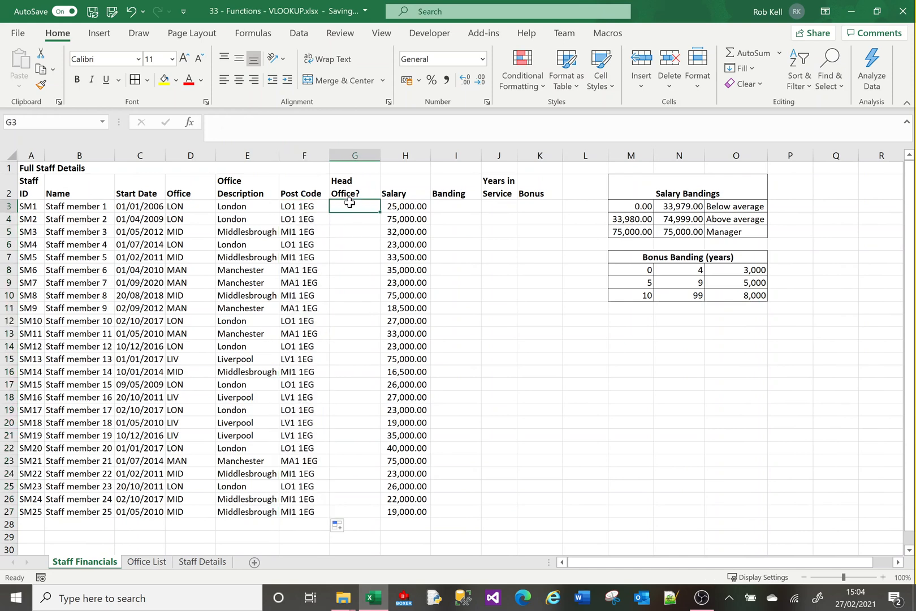
{"action": "left_click", "coordinate": [317, 205]}
{"action": "left_click_drag", "start_coordinate": [355, 122], "coordinate": [199, 127]}
{"action": "key", "text": "ctrl+c"}
{"action": "key", "text": "Escape"}
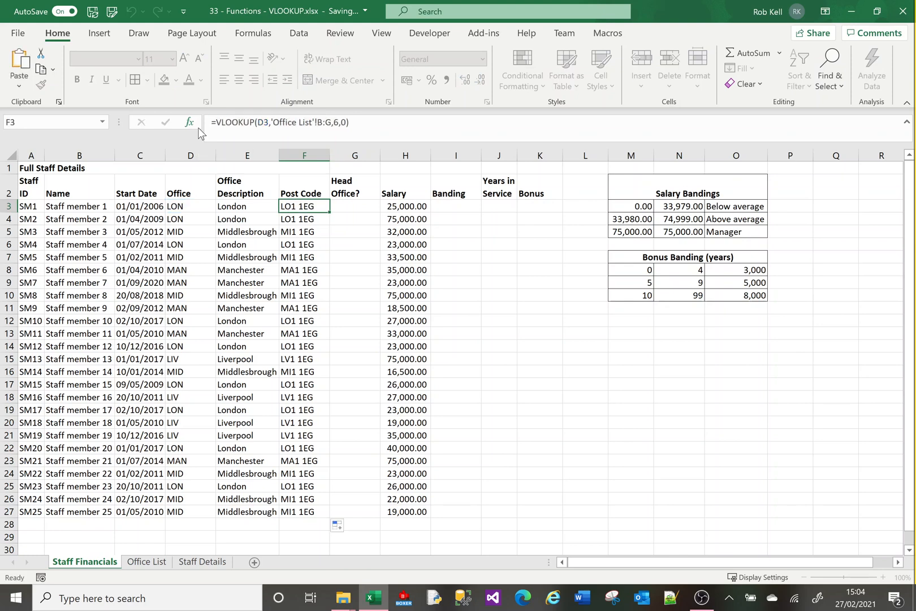
{"action": "left_click", "coordinate": [351, 206]}
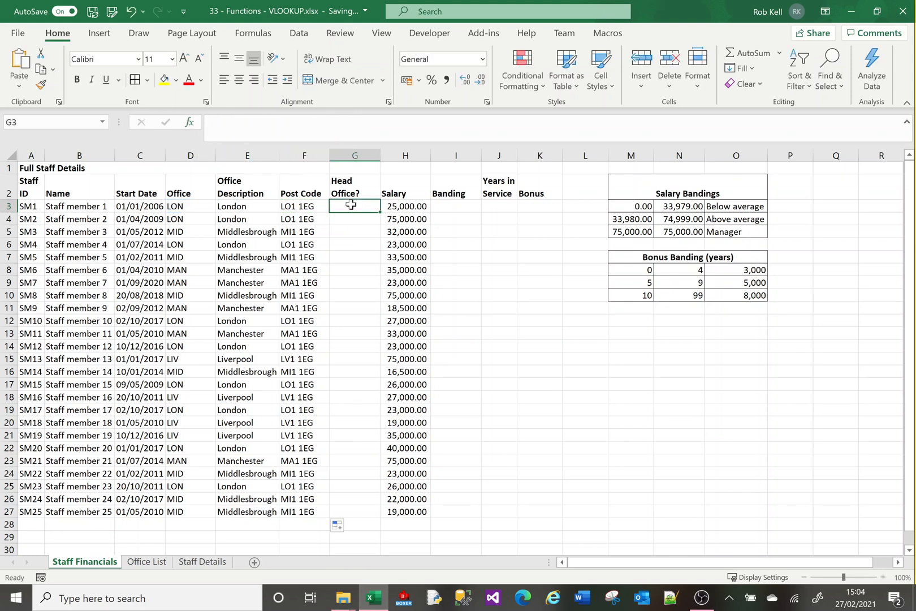
{"action": "left_click", "coordinate": [369, 123]}
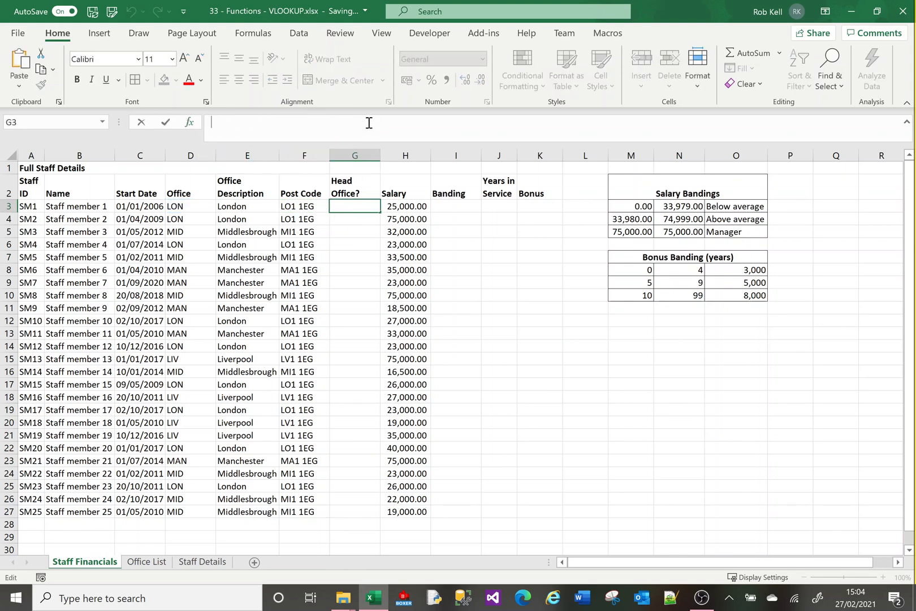
{"action": "key", "text": "ctrl+v"}
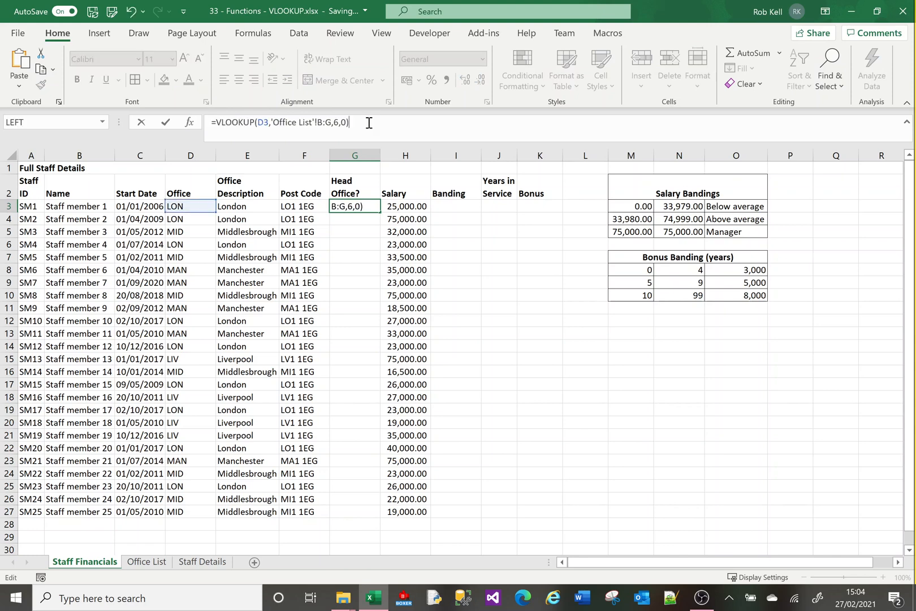
- Change G3's lookup to Office List columns B:H with column index 7, and fill the formula down to row 27
{"action": "left_click", "coordinate": [326, 123]}
{"action": "key", "text": "BackSpace"}
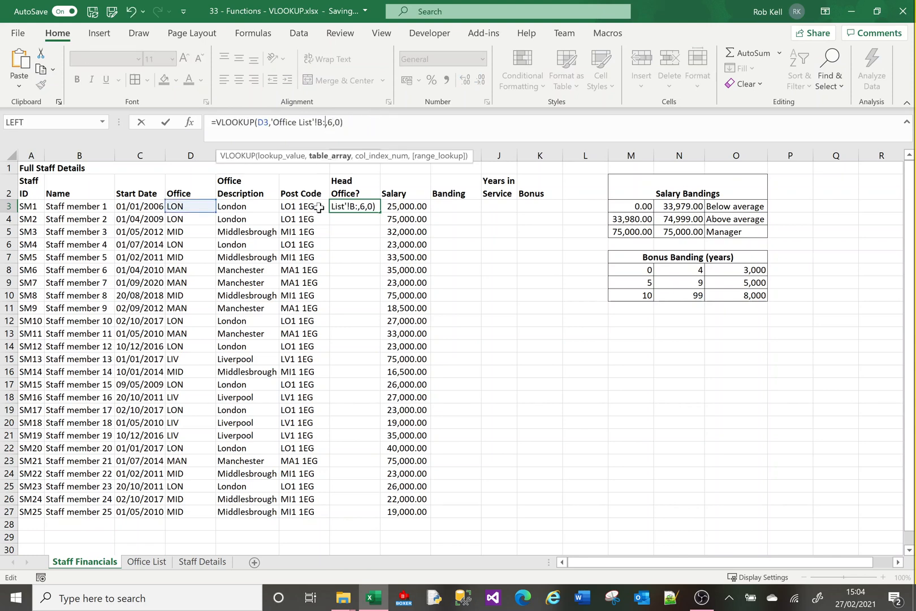
{"action": "type", "text": "H"}
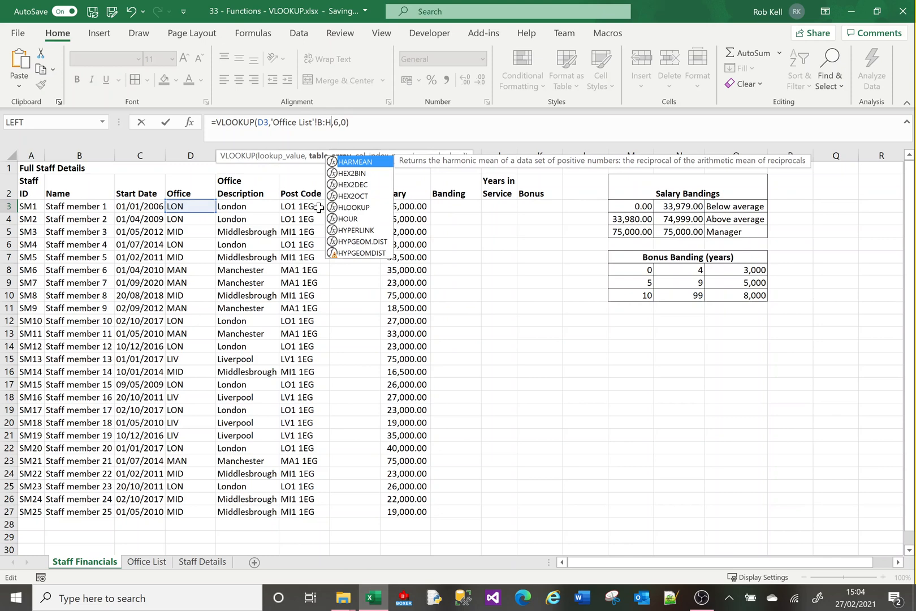
{"action": "key", "text": "Right"}
{"action": "key", "text": "Right"}
{"action": "key", "text": "BackSpace"}
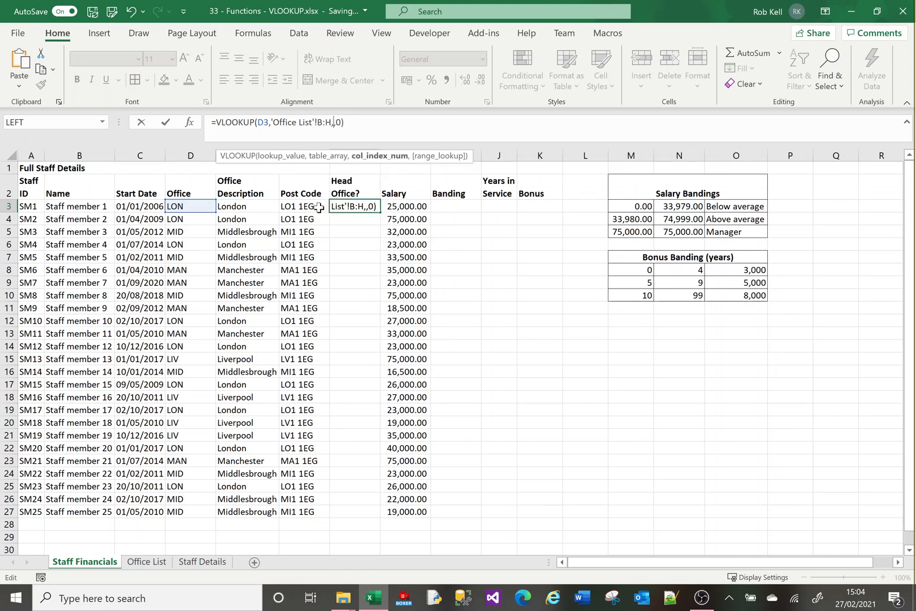
{"action": "type", "text": "7"}
{"action": "key", "text": "Return"}
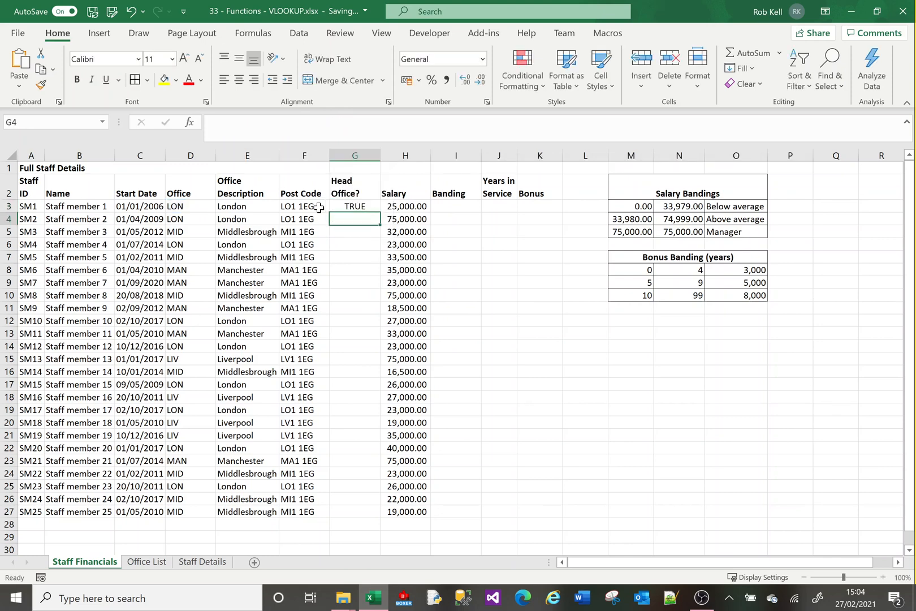
{"action": "left_click", "coordinate": [342, 207]}
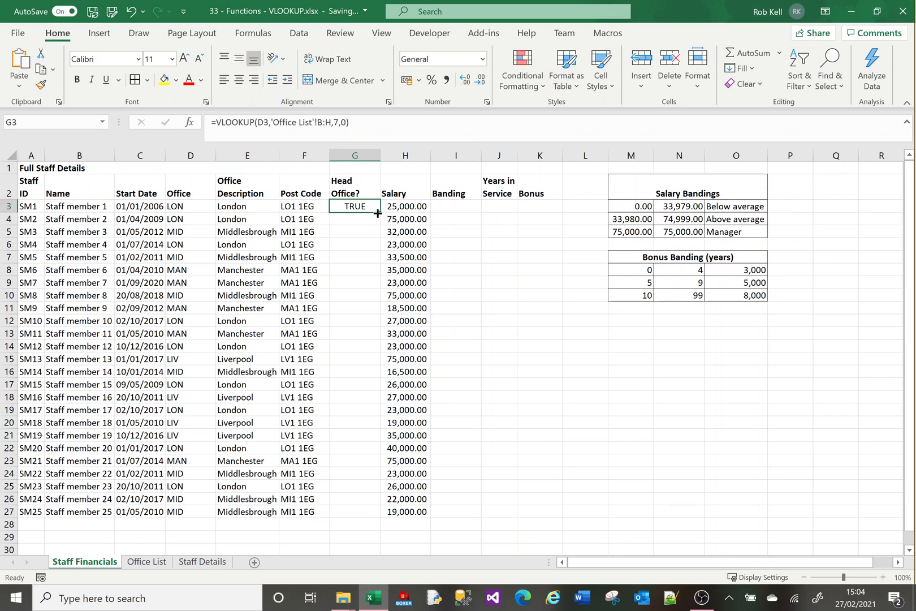
{"action": "double_click", "coordinate": [378, 213]}
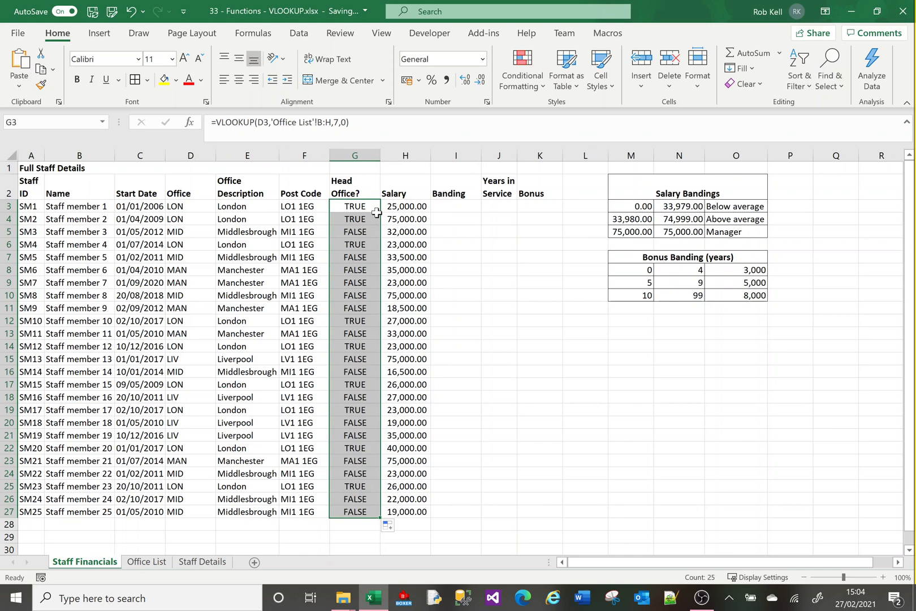
- Examine the Head Office? formula in G3 and the lower limits, upper limits and labels of the Salary Bandings table in M3:O5
{"action": "left_click", "coordinate": [412, 218]}
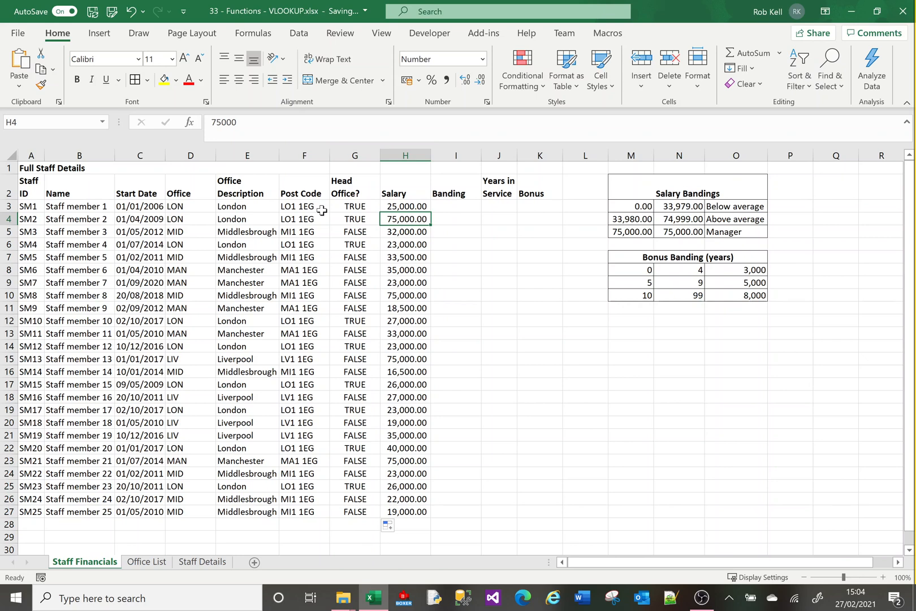
{"action": "left_click", "coordinate": [365, 206]}
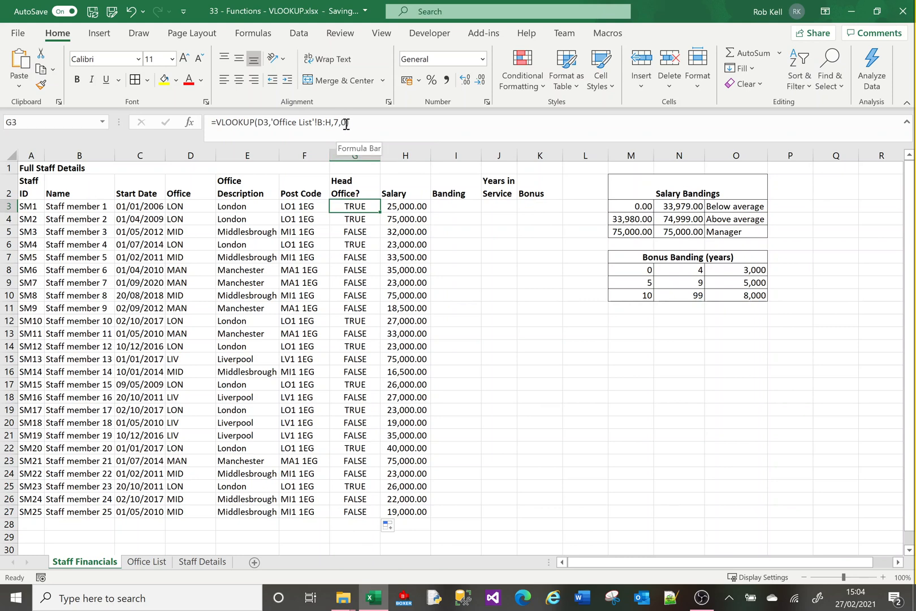
{"action": "left_click", "coordinate": [460, 208]}
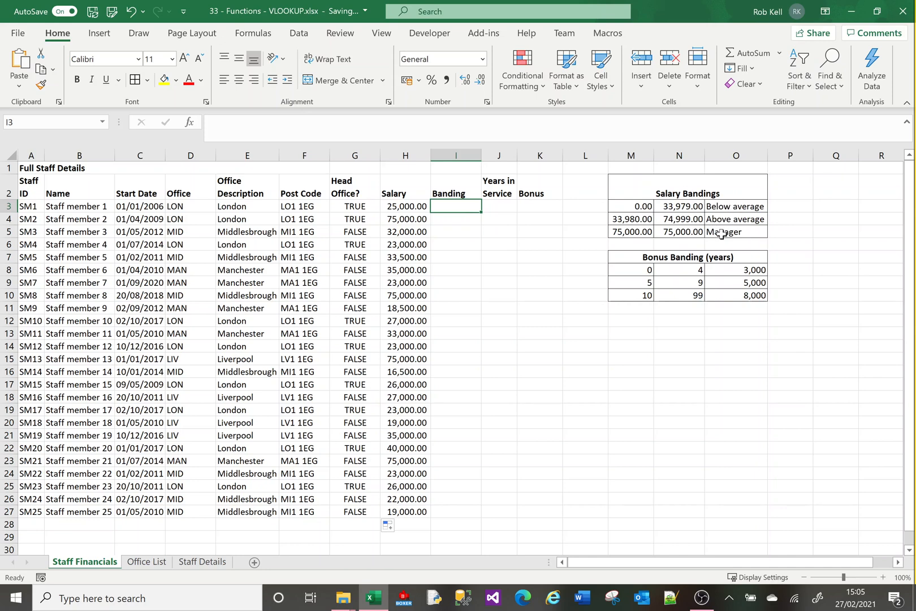
{"action": "left_click", "coordinate": [645, 205]}
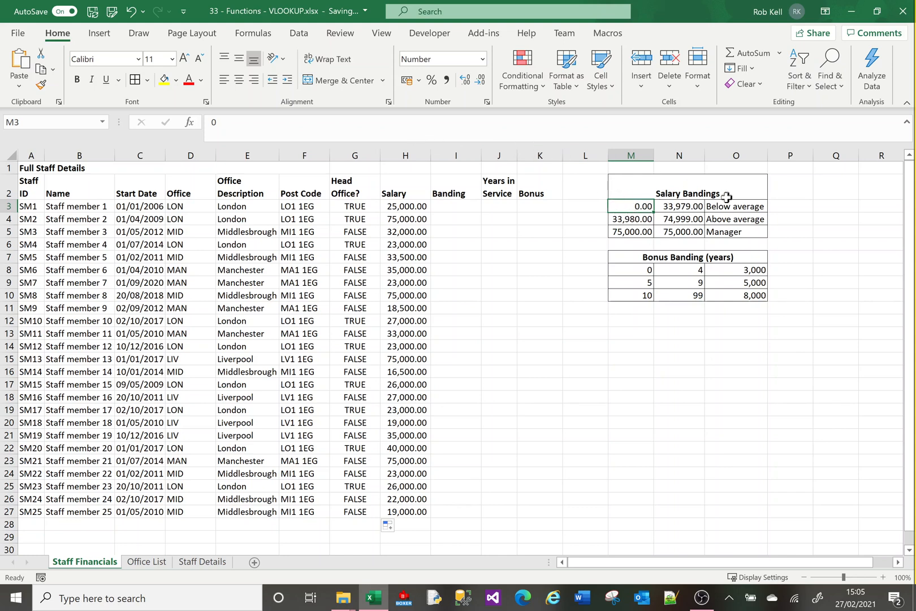
{"action": "left_click", "coordinate": [695, 206]}
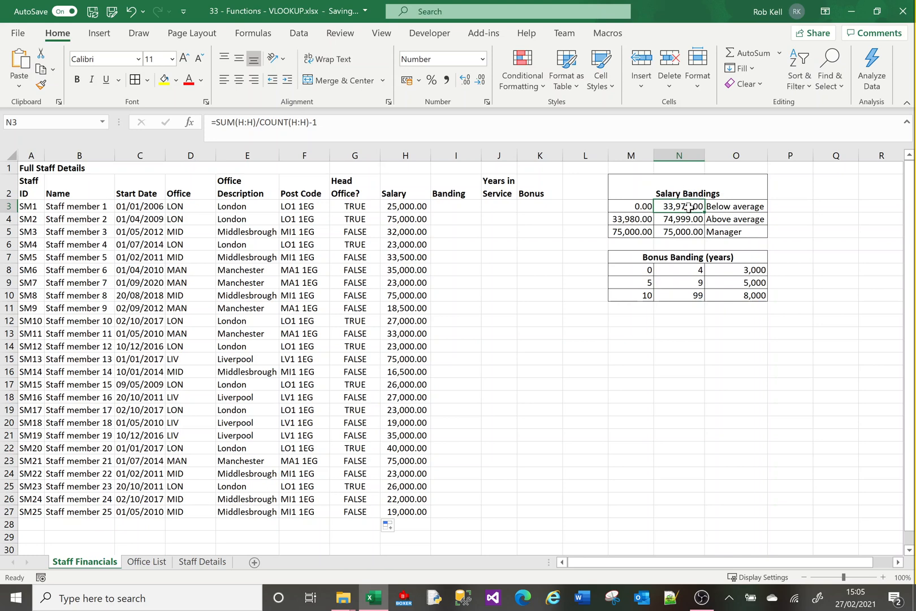
{"action": "left_click", "coordinate": [633, 221]}
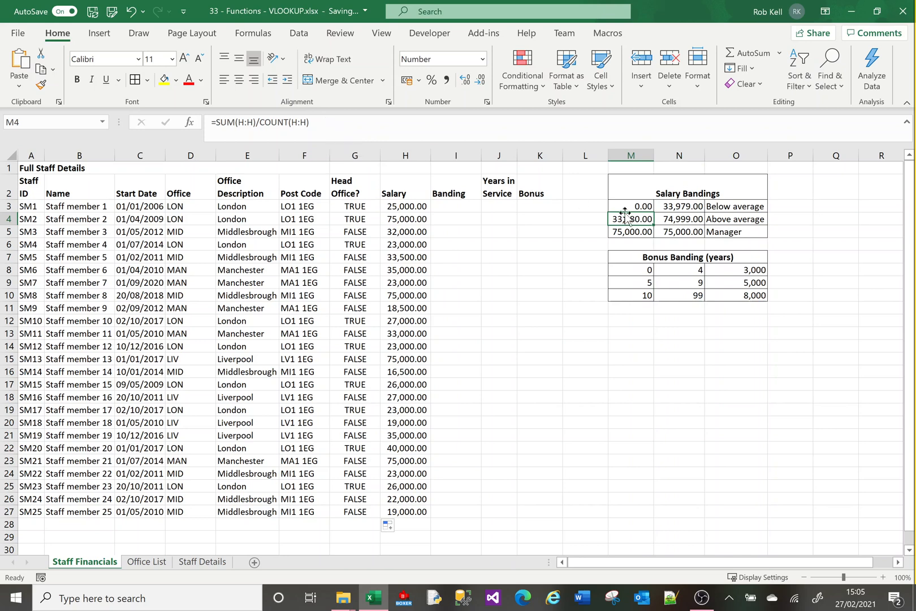
{"action": "left_click", "coordinate": [678, 221]}
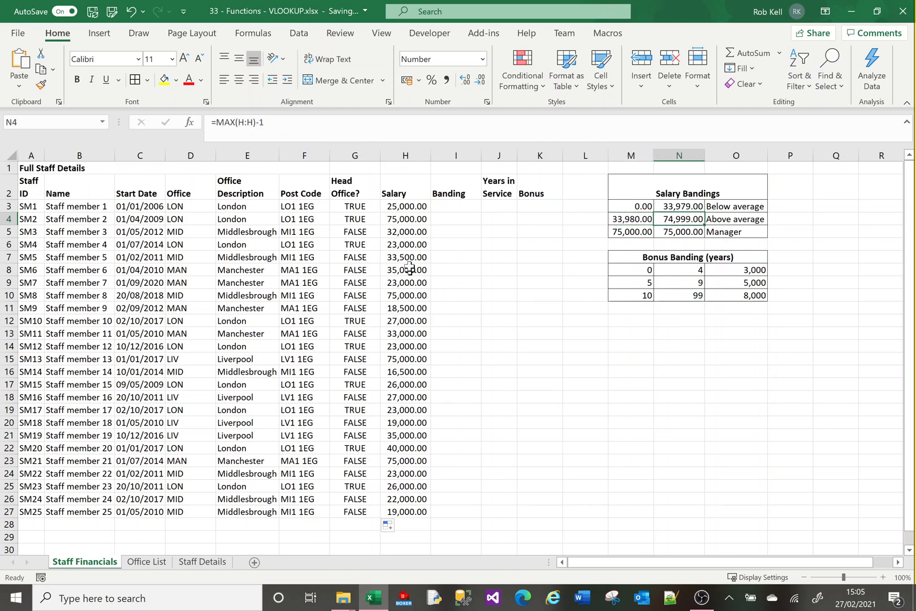
{"action": "left_click", "coordinate": [629, 232]}
{"action": "left_click", "coordinate": [670, 234]}
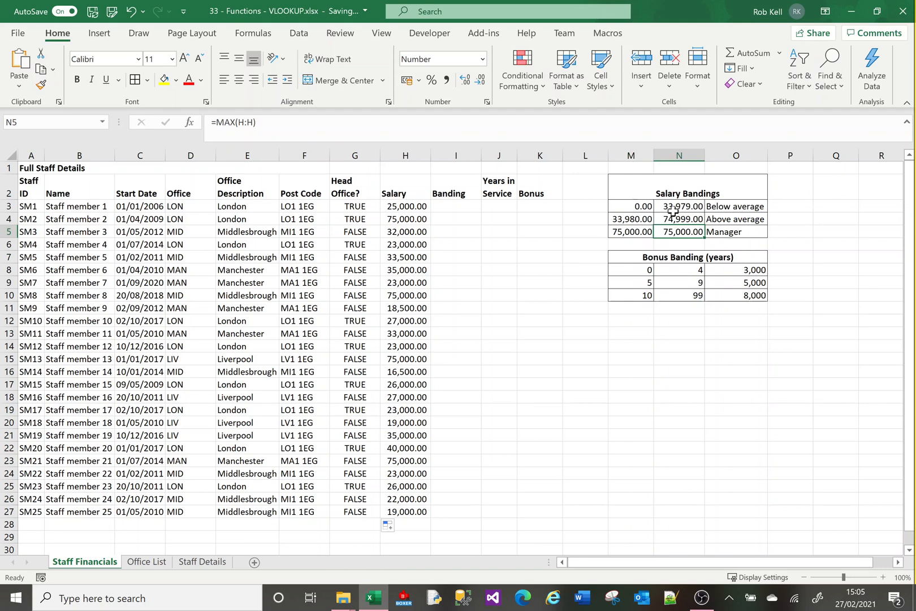
{"action": "left_click", "coordinate": [672, 209]}
{"action": "left_click", "coordinate": [637, 208]}
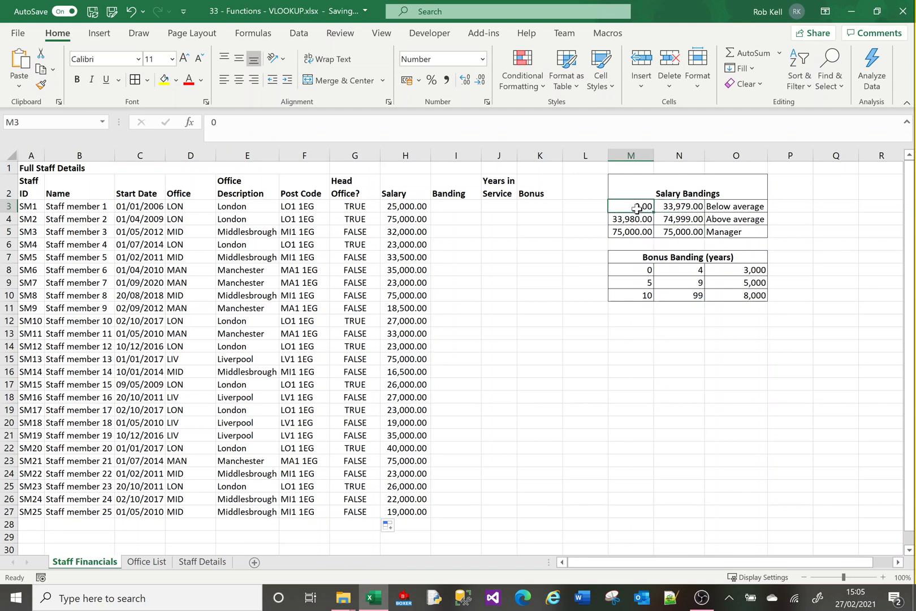
{"action": "left_click", "coordinate": [675, 209]}
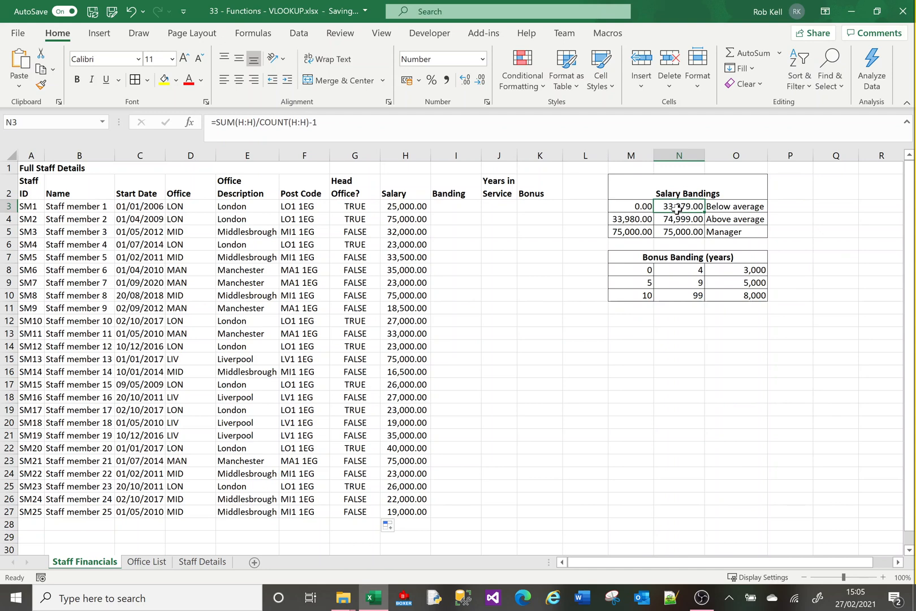
{"action": "left_click", "coordinate": [638, 220]}
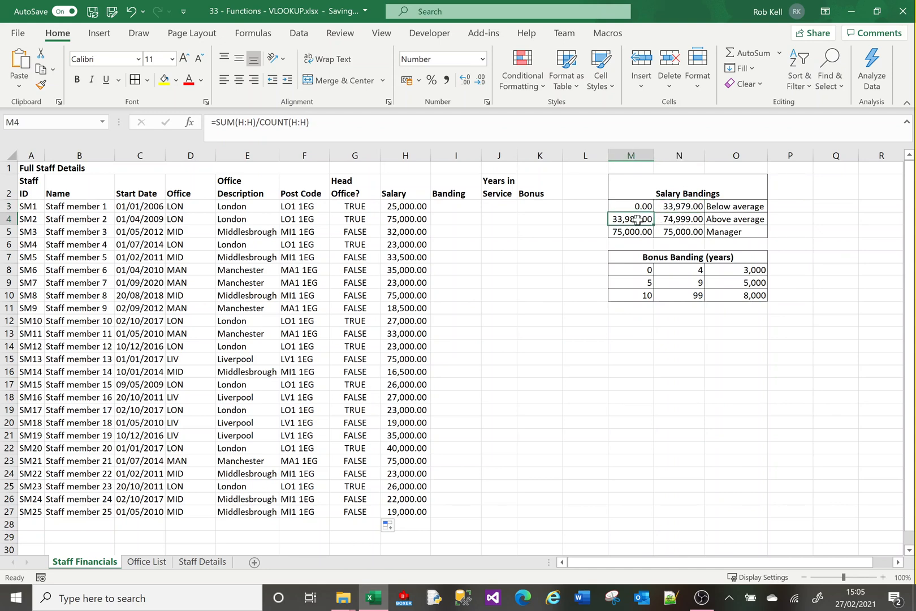
{"action": "left_click", "coordinate": [672, 222]}
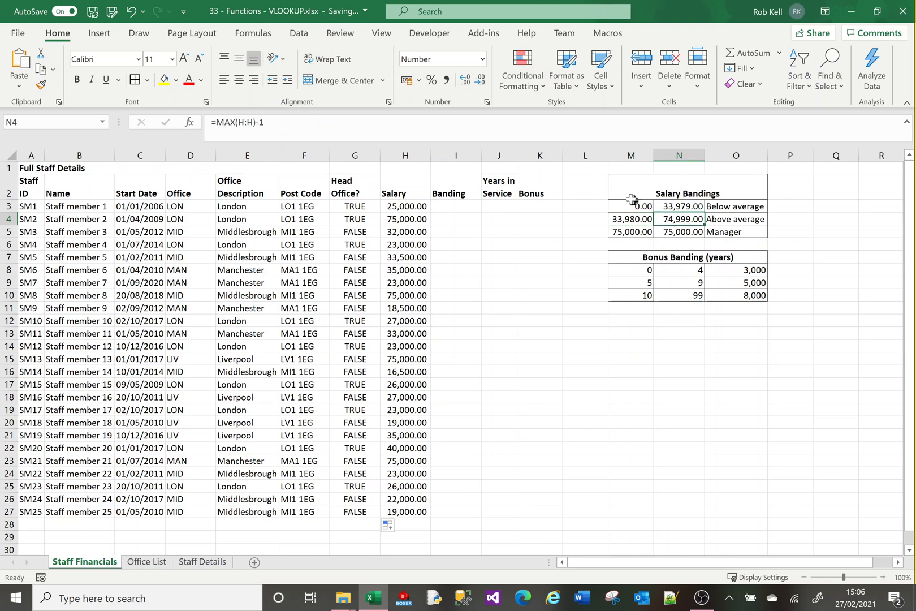
{"action": "left_click", "coordinate": [729, 235]}
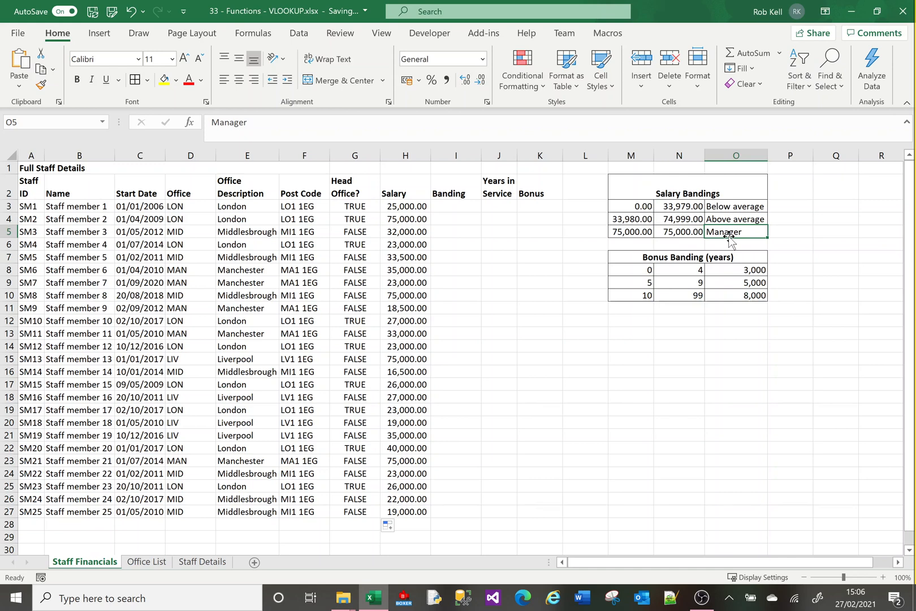
- Start a VLOOKUP formula in the Banding cell I3 with the salary in H3 as the lookup value
{"action": "left_click", "coordinate": [456, 205]}
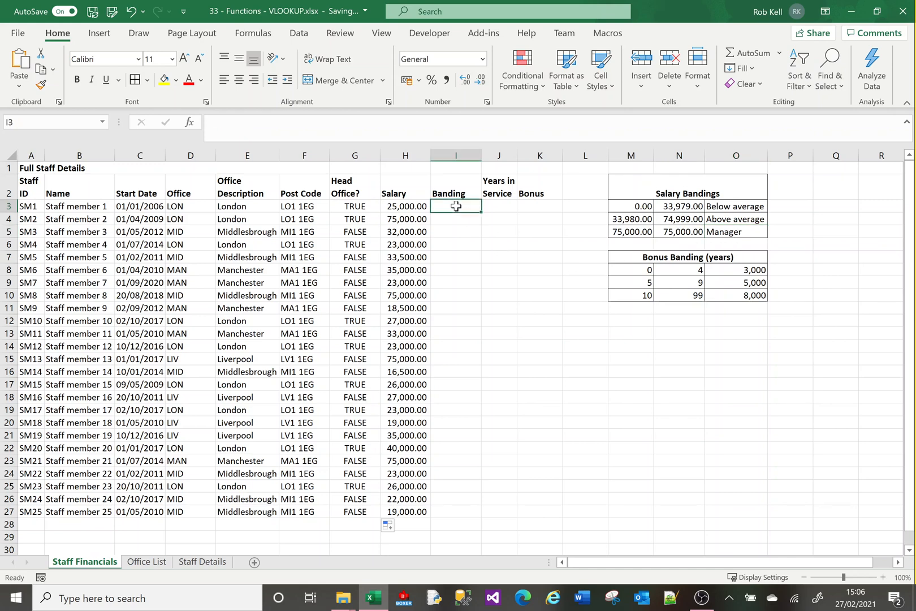
{"action": "type", "text": "="}
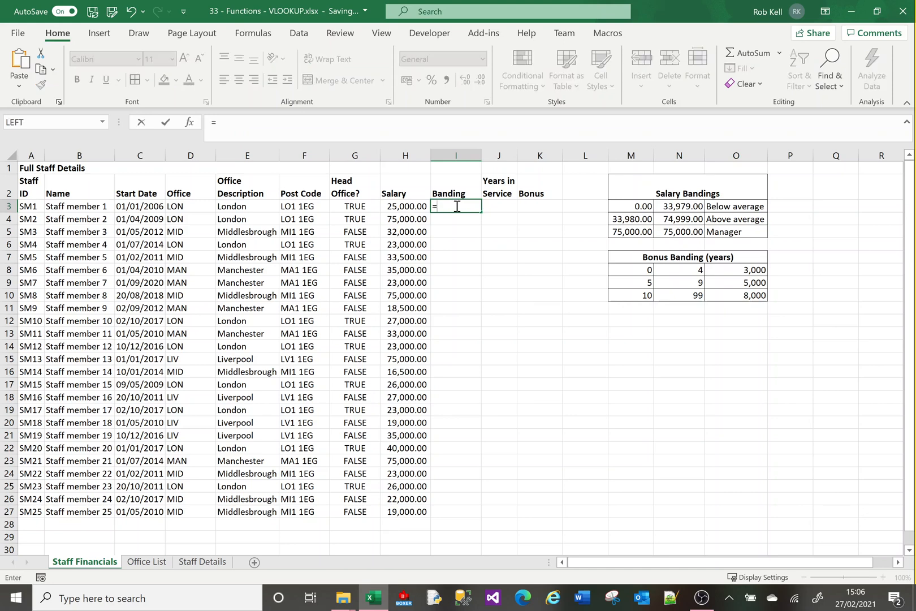
{"action": "type", "text": "vl"}
{"action": "key", "text": "Tab"}
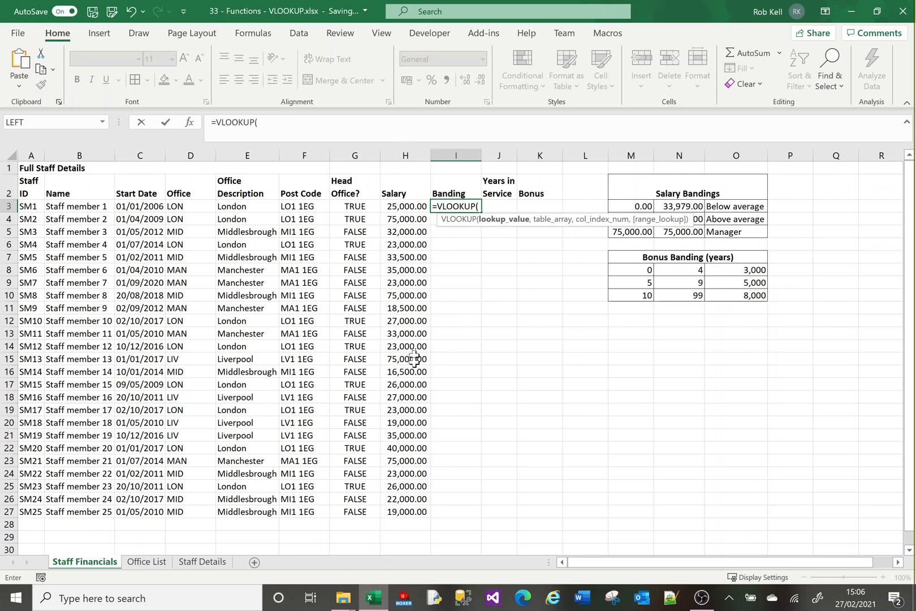
{"action": "left_click", "coordinate": [397, 209]}
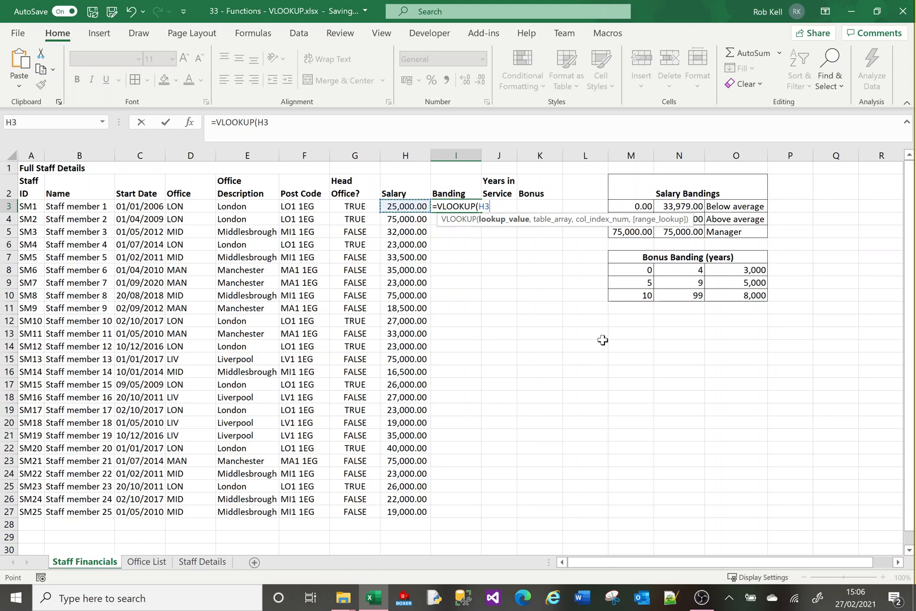
{"action": "left_click", "coordinate": [374, 122]}
{"action": "type", "text": ","}
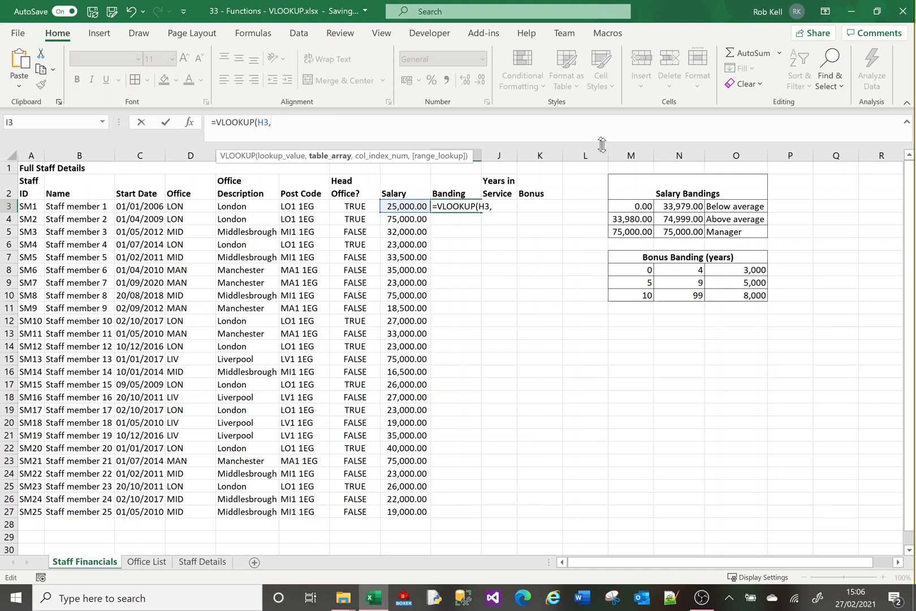
- Complete the Banding VLOOKUP in I3 with columns M:O as the table array, column index 3 and approximate match 1
{"action": "left_click_drag", "start_coordinate": [633, 156], "coordinate": [727, 152]}
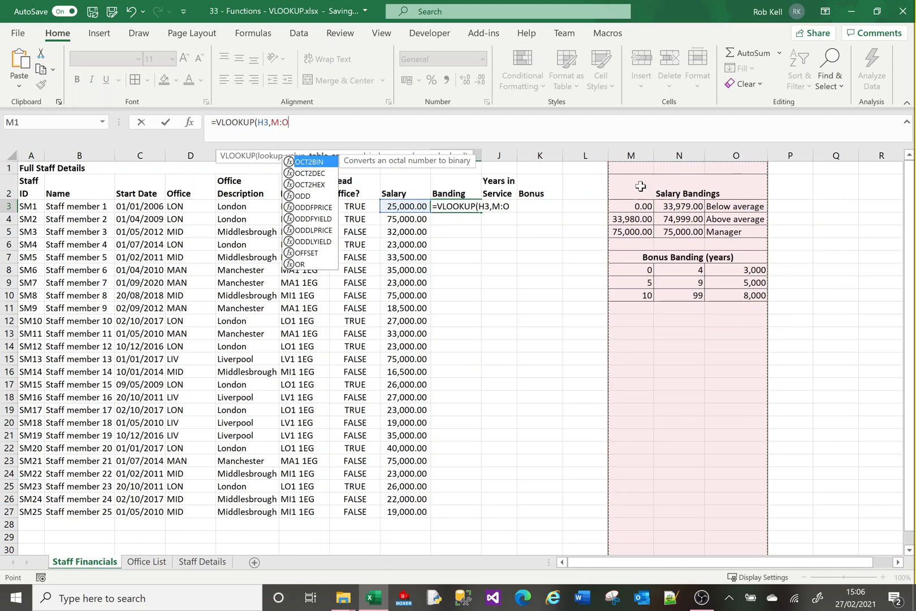
{"action": "left_click", "coordinate": [339, 131]}
{"action": "key", "text": "BackSpace"}
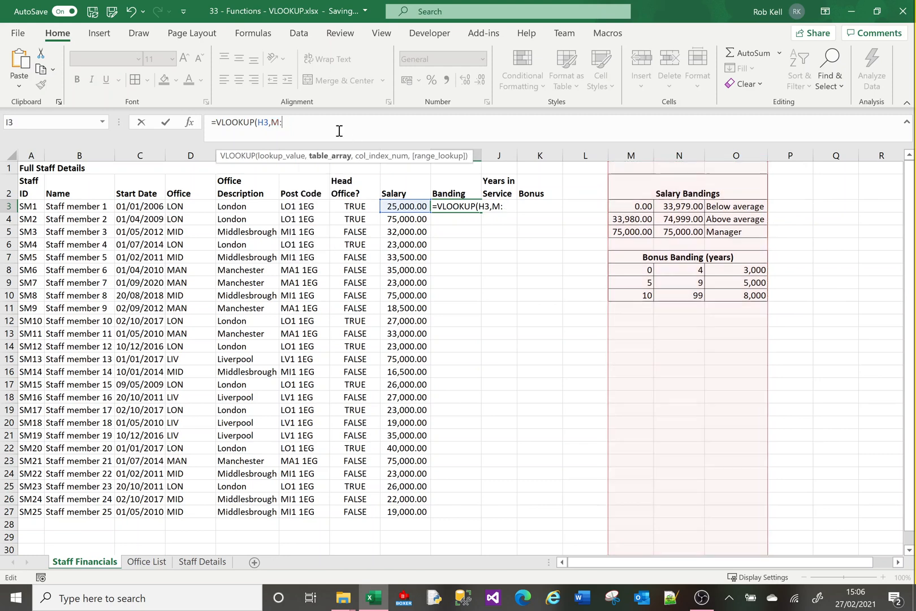
{"action": "type", "text": "N"}
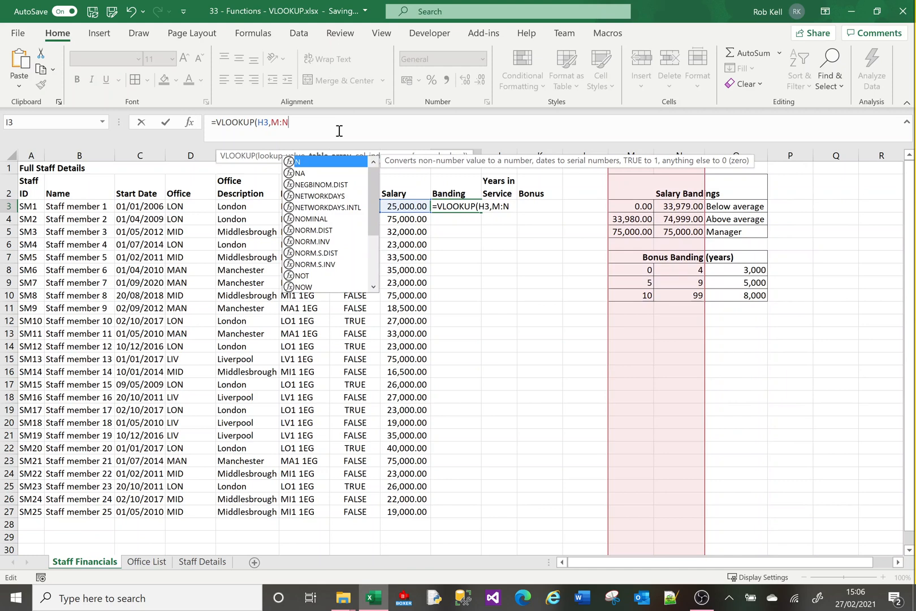
{"action": "key", "text": "BackSpace"}
{"action": "type", "text": "O"}
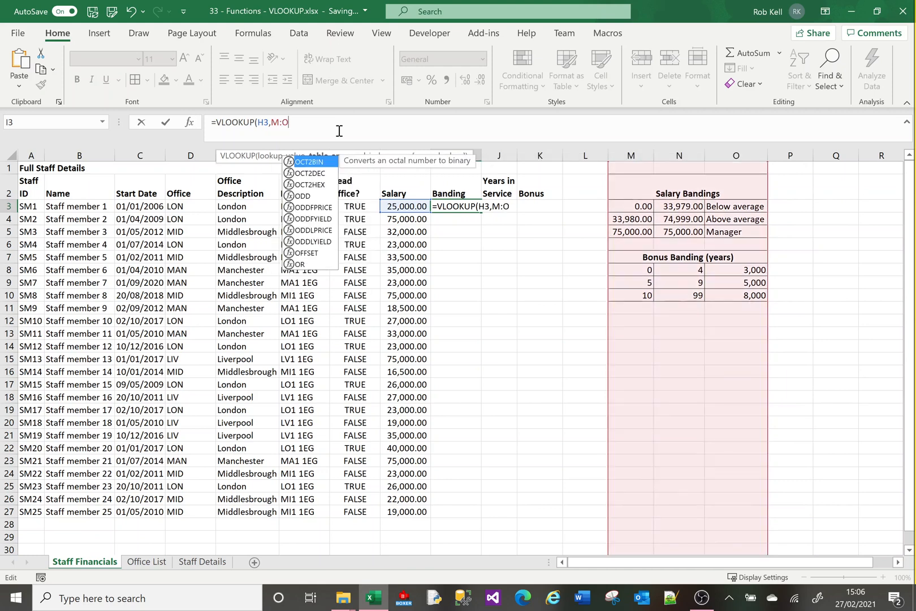
{"action": "type", "text": ","}
{"action": "left_click", "coordinate": [388, 119]}
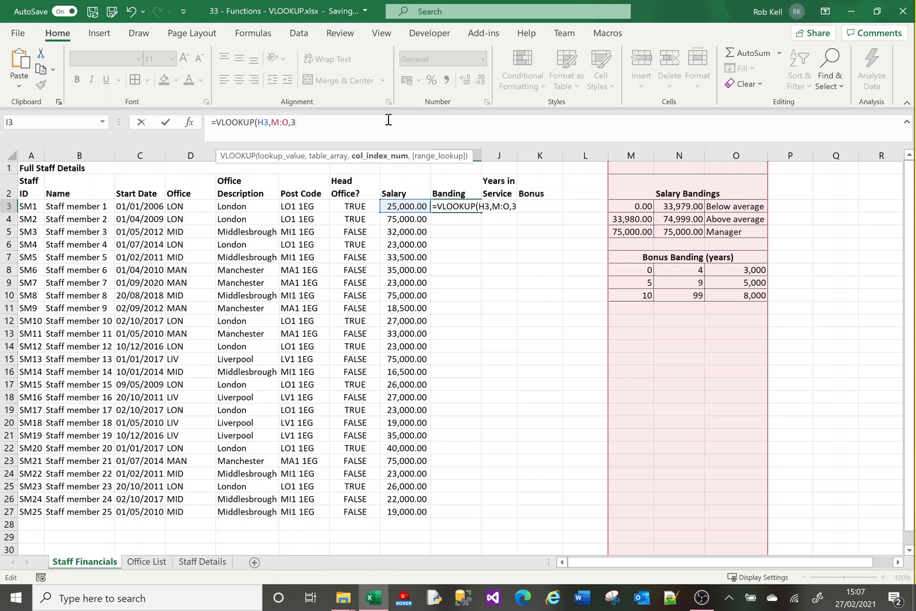
{"action": "type", "text": ","}
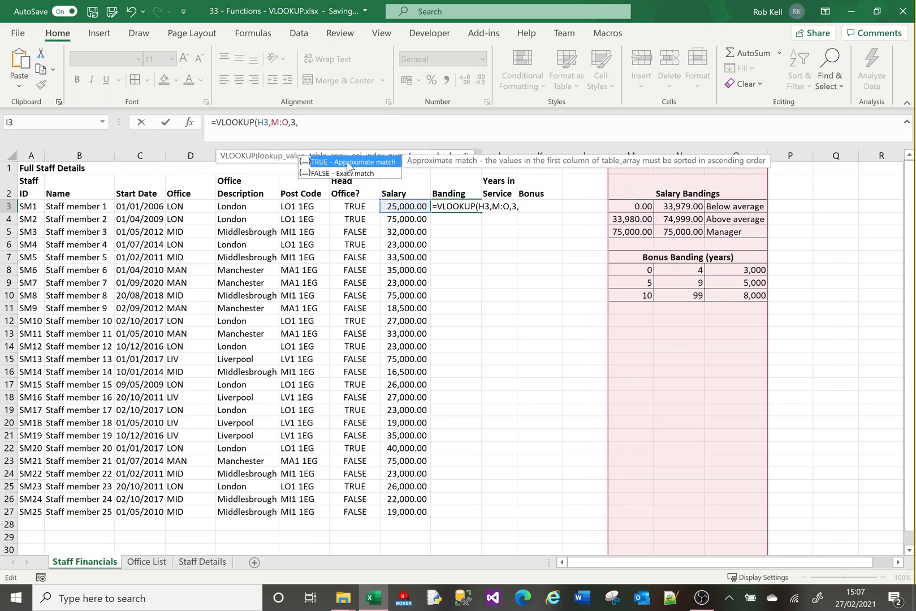
{"action": "type", "text": "1)"}
{"action": "key", "text": "Return"}
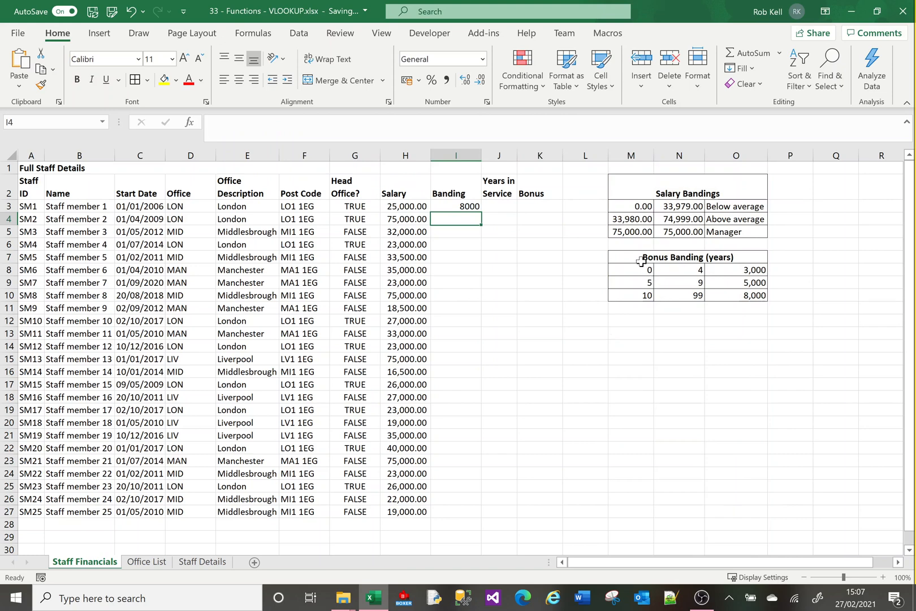
- Move the Bonus Banding (years) table from M7:O10 to Q2:S5, beside the Salary Bandings table
{"action": "left_click", "coordinate": [897, 562]}
{"action": "left_click", "coordinate": [898, 563]}
{"action": "left_click", "coordinate": [898, 563]}
{"action": "left_click", "coordinate": [898, 563]}
{"action": "left_click", "coordinate": [898, 563]}
{"action": "left_click", "coordinate": [898, 563]}
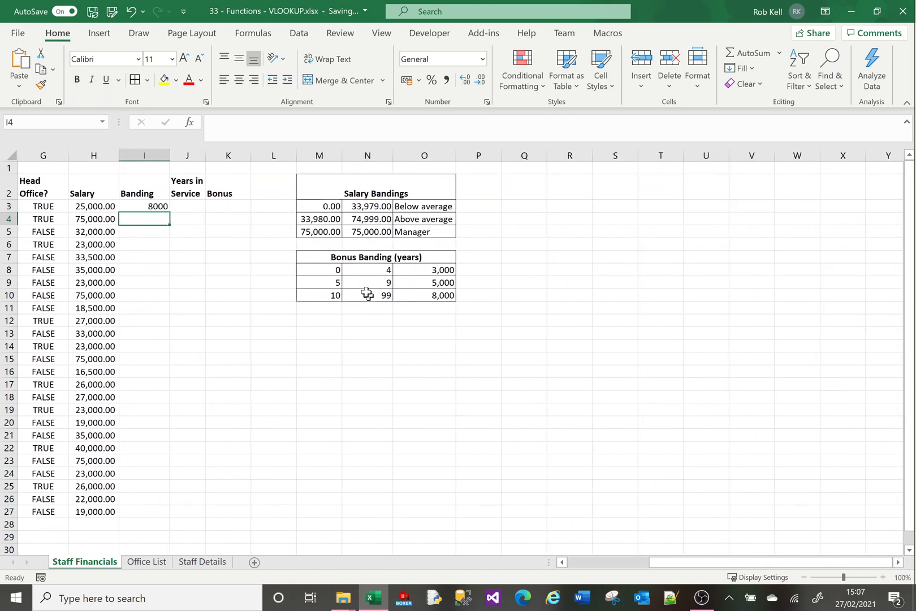
{"action": "left_click_drag", "start_coordinate": [331, 255], "coordinate": [407, 300]}
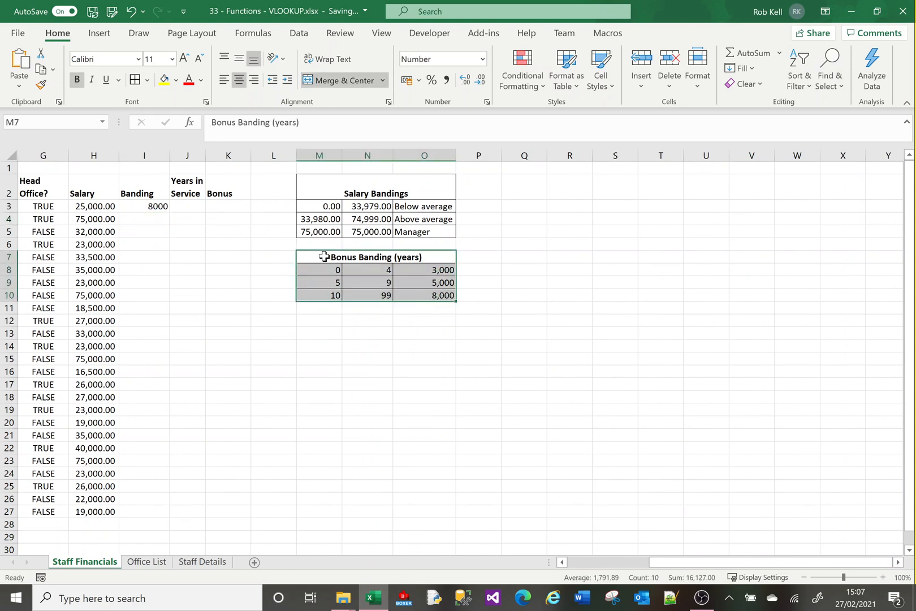
{"action": "left_click_drag", "start_coordinate": [319, 250], "coordinate": [532, 186]}
{"action": "left_click", "coordinate": [562, 562]}
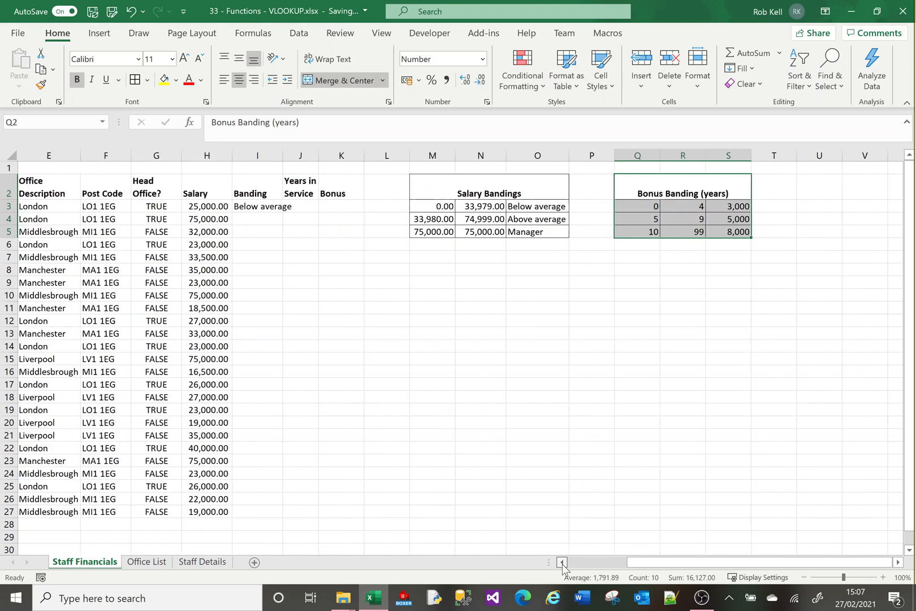
{"action": "left_click", "coordinate": [597, 273]}
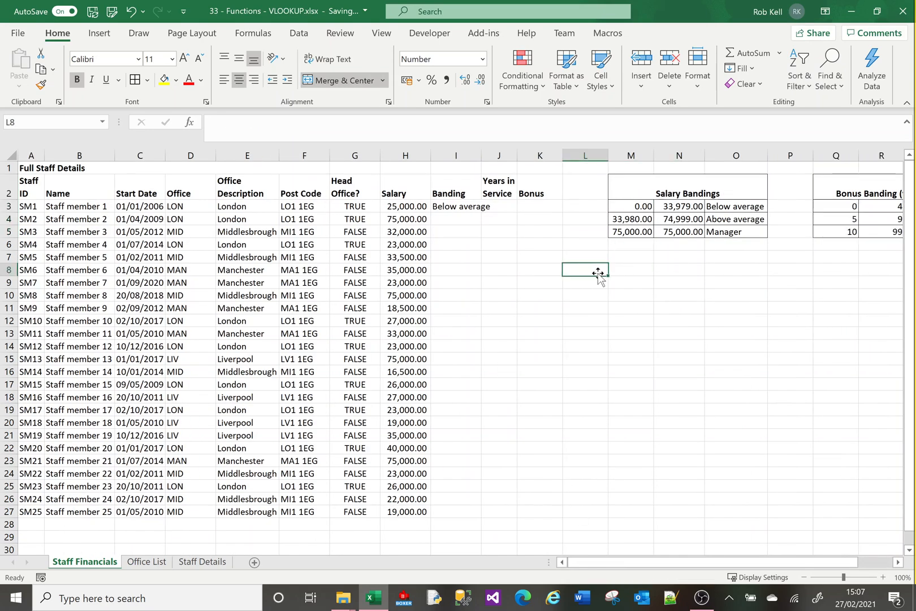
- Examine the Banding formula in I3 and compare the salaries in H3, H4 and H8 with the Salary Bandings lower limits and labels
{"action": "left_click", "coordinate": [462, 207]}
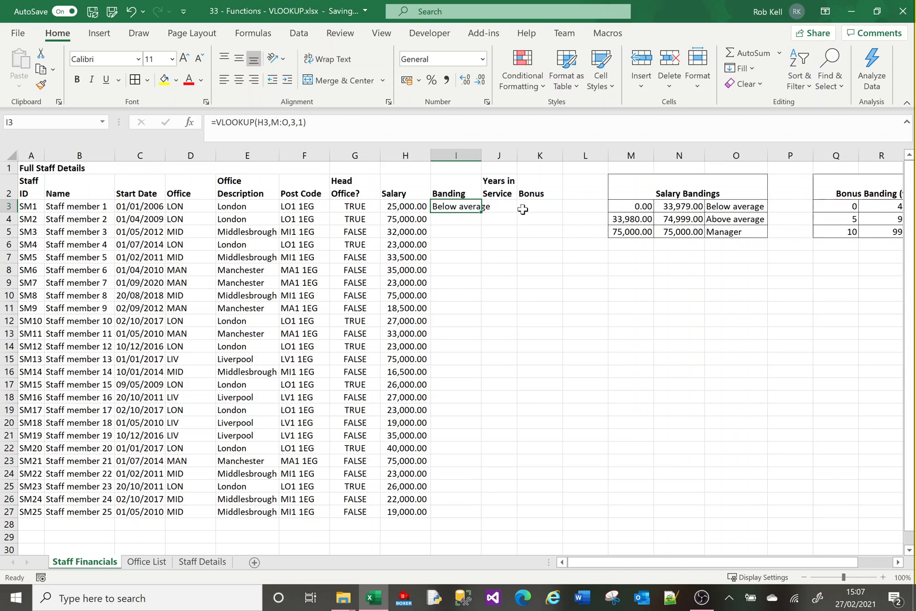
{"action": "left_click", "coordinate": [404, 207]}
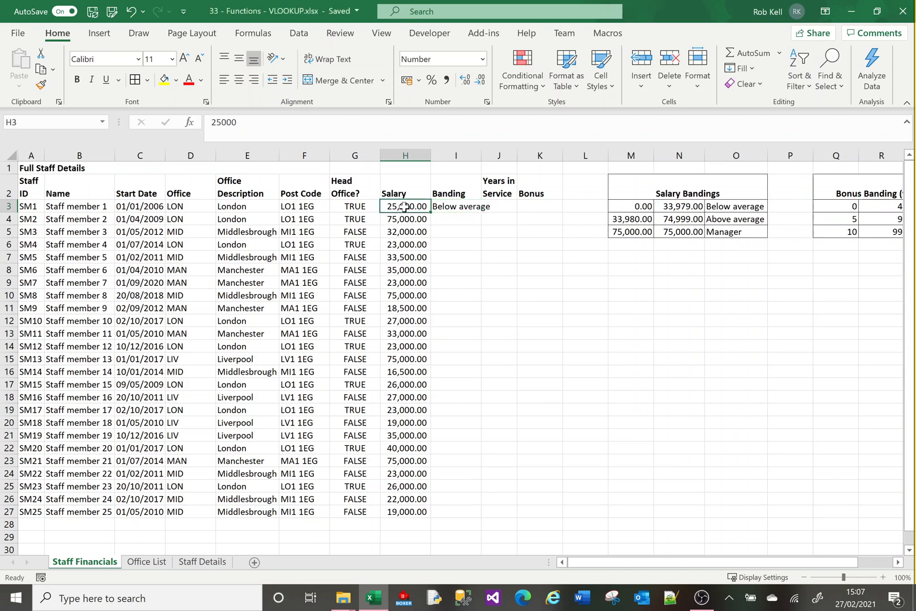
{"action": "left_click", "coordinate": [635, 208]}
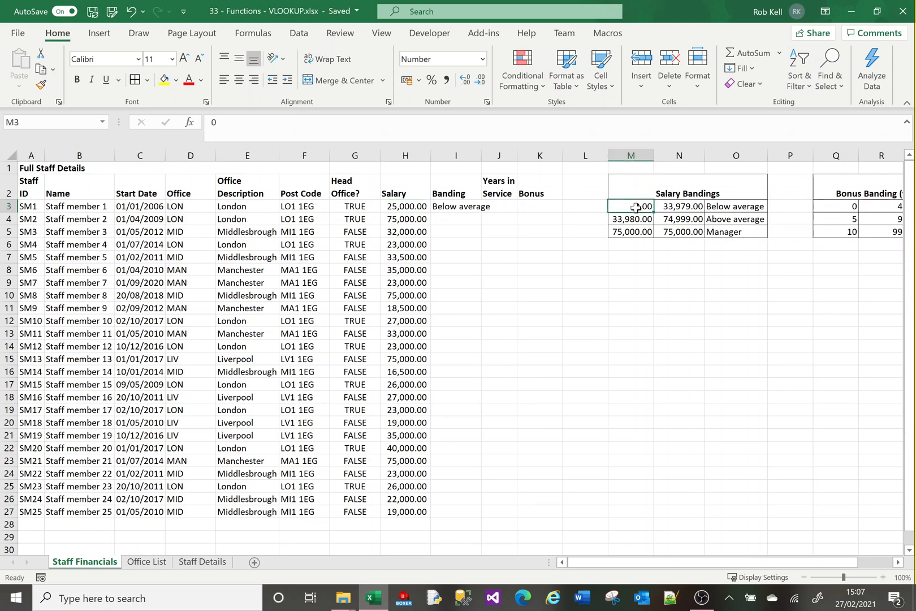
{"action": "left_click", "coordinate": [634, 220]}
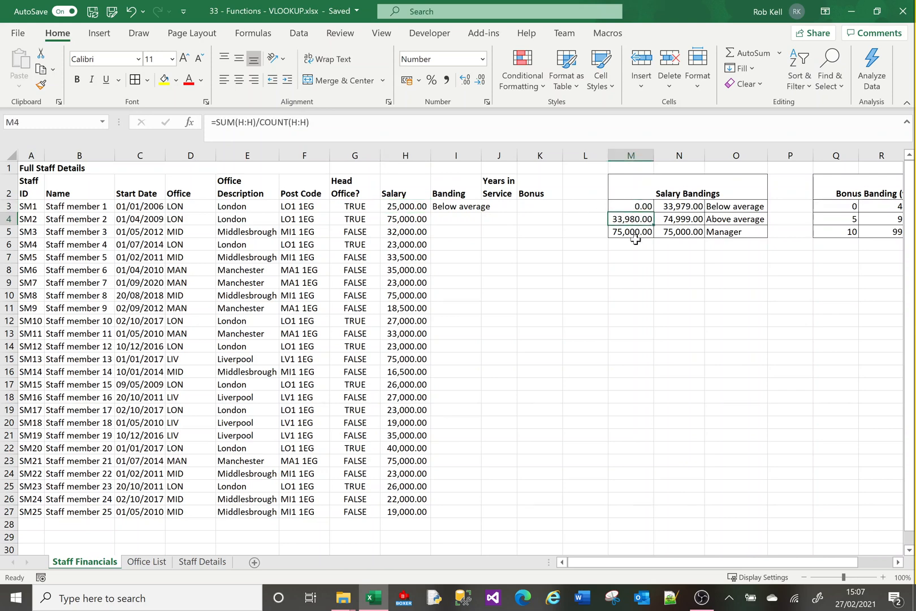
{"action": "left_click", "coordinate": [633, 237]}
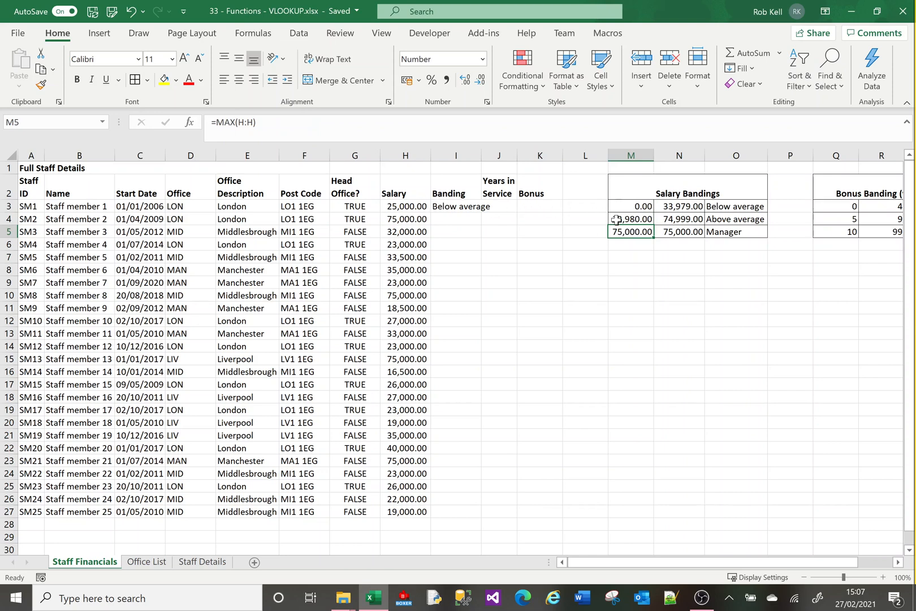
{"action": "left_click", "coordinate": [726, 219]}
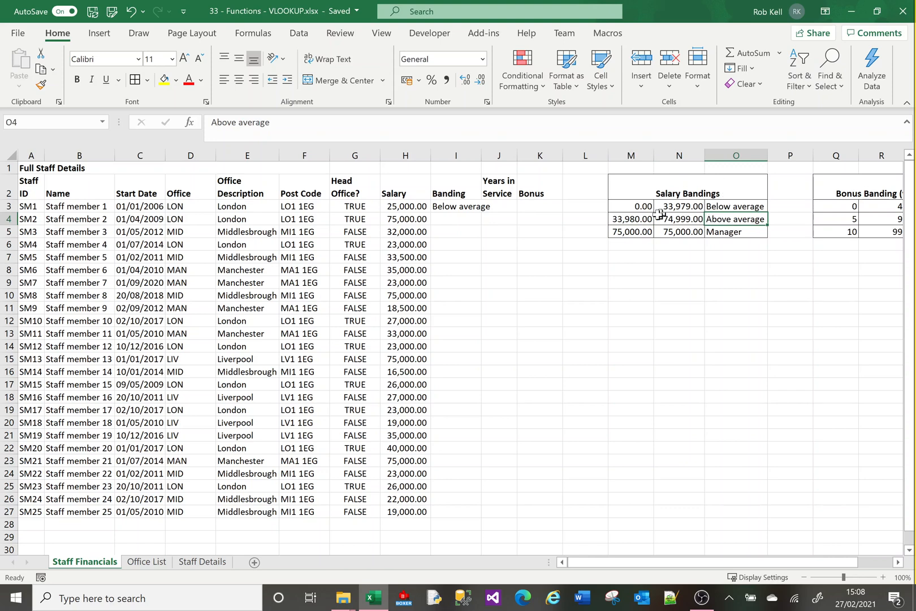
{"action": "left_click", "coordinate": [623, 219]}
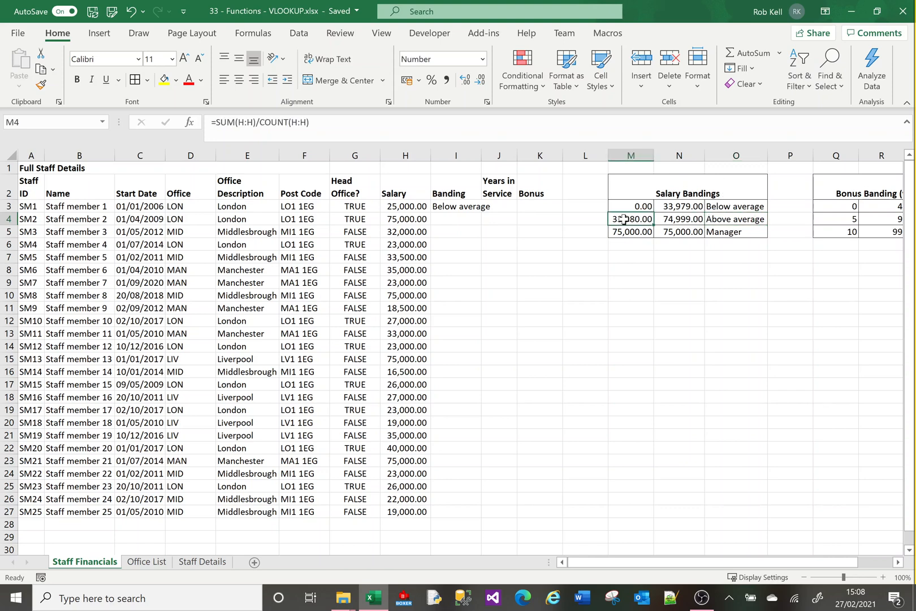
{"action": "left_click", "coordinate": [400, 207]}
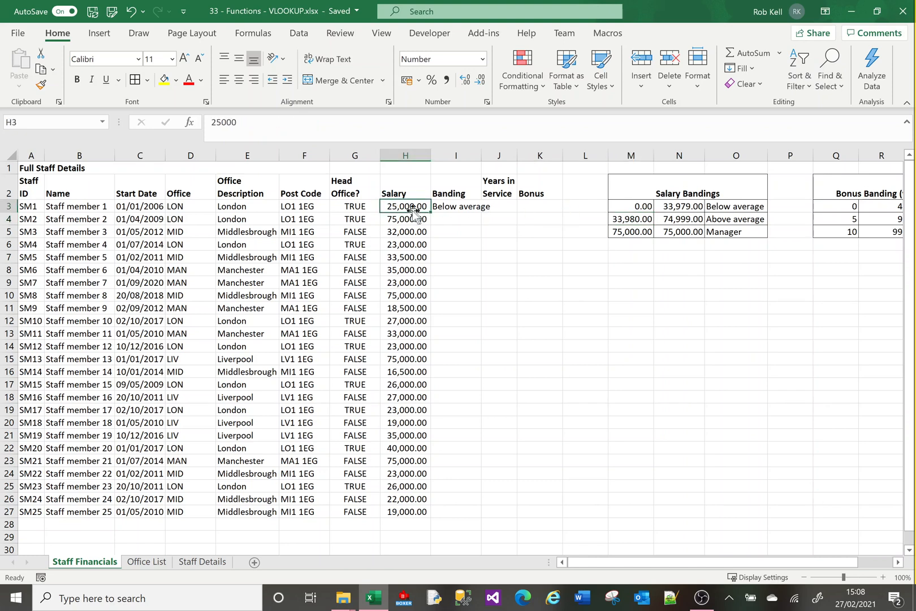
{"action": "left_click", "coordinate": [631, 207]}
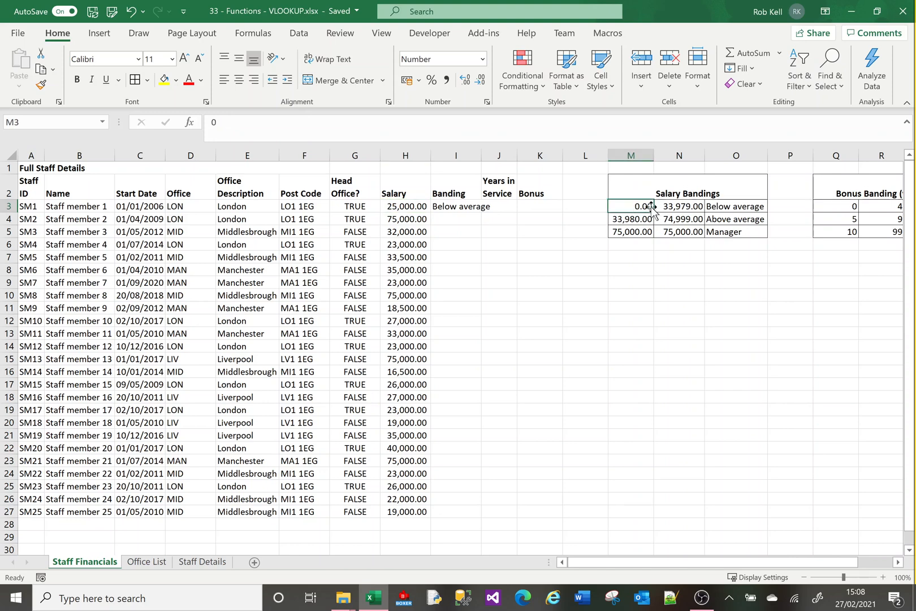
{"action": "left_click", "coordinate": [634, 220]}
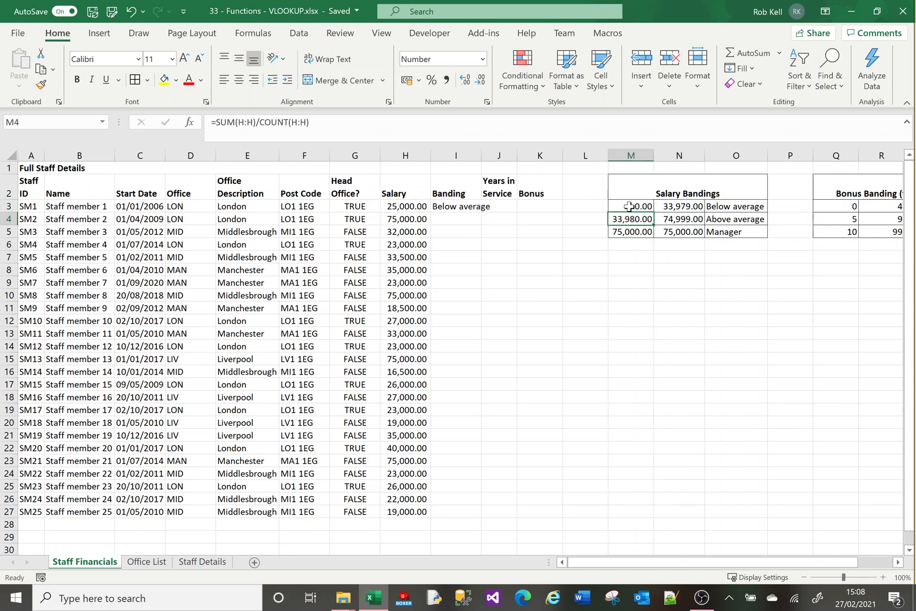
{"action": "left_click", "coordinate": [629, 207]}
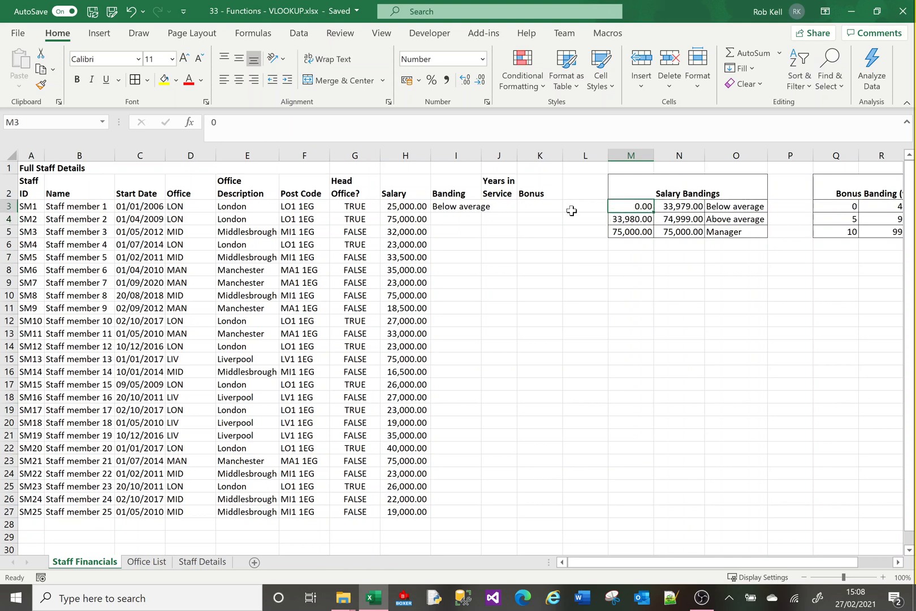
{"action": "left_click", "coordinate": [405, 221]}
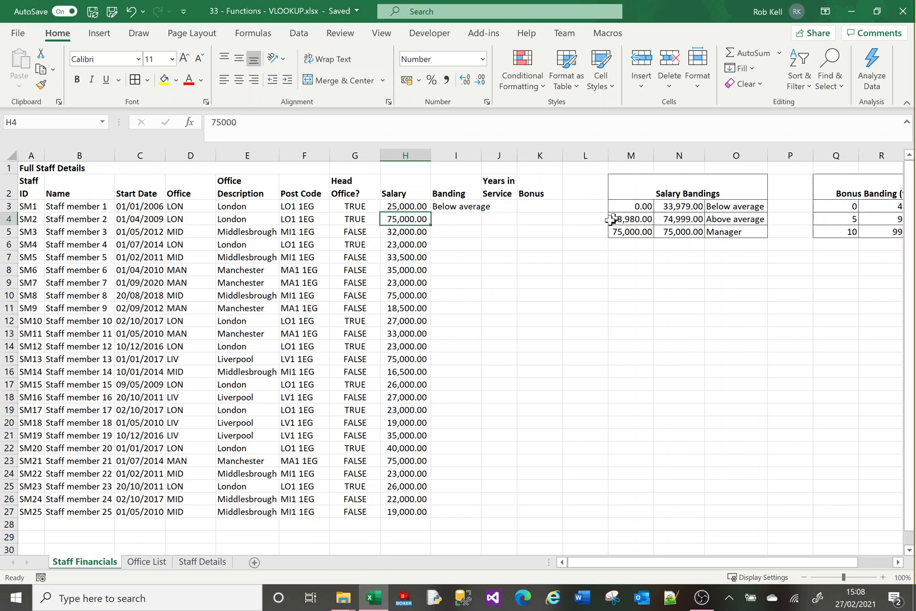
{"action": "left_click", "coordinate": [407, 269]}
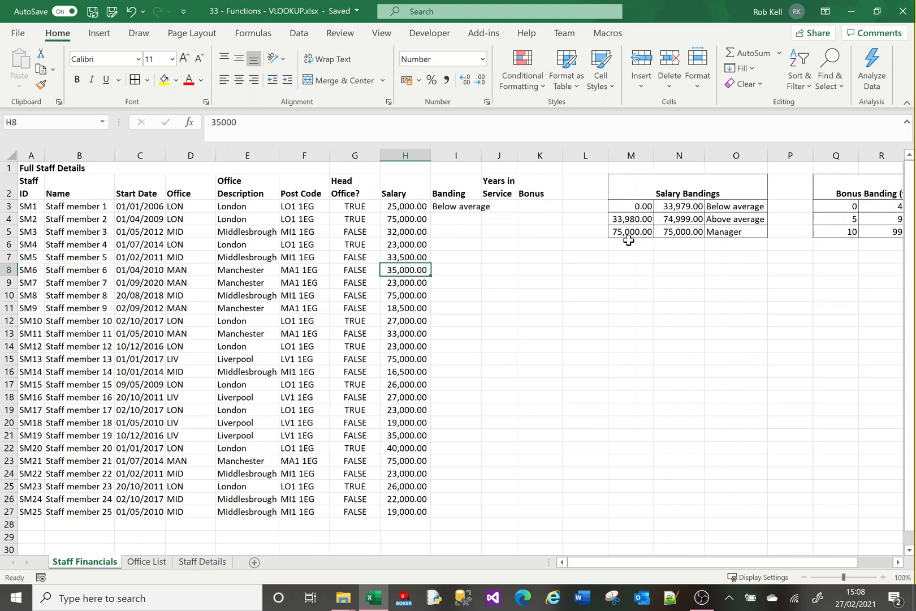
{"action": "left_click", "coordinate": [626, 219]}
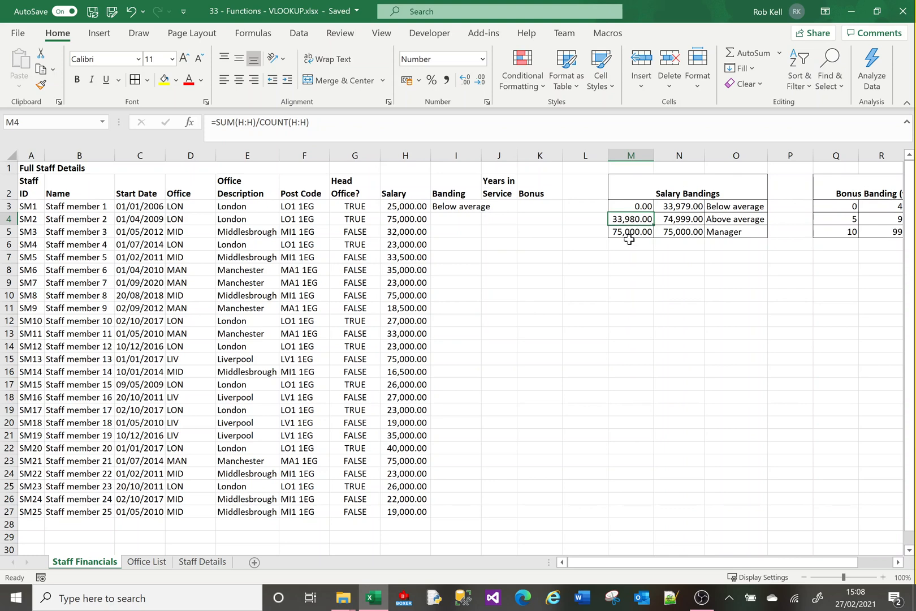
{"action": "left_click", "coordinate": [733, 223]}
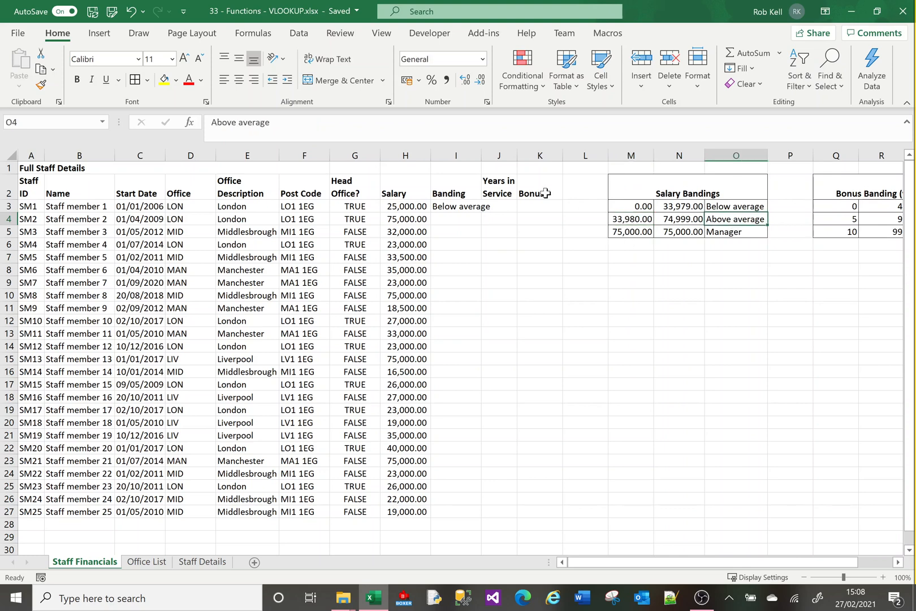
- Fill the Banding formula from I3 down to row 27 and check the salaries in H8 and H22 against their bandings
{"action": "left_click", "coordinate": [469, 206]}
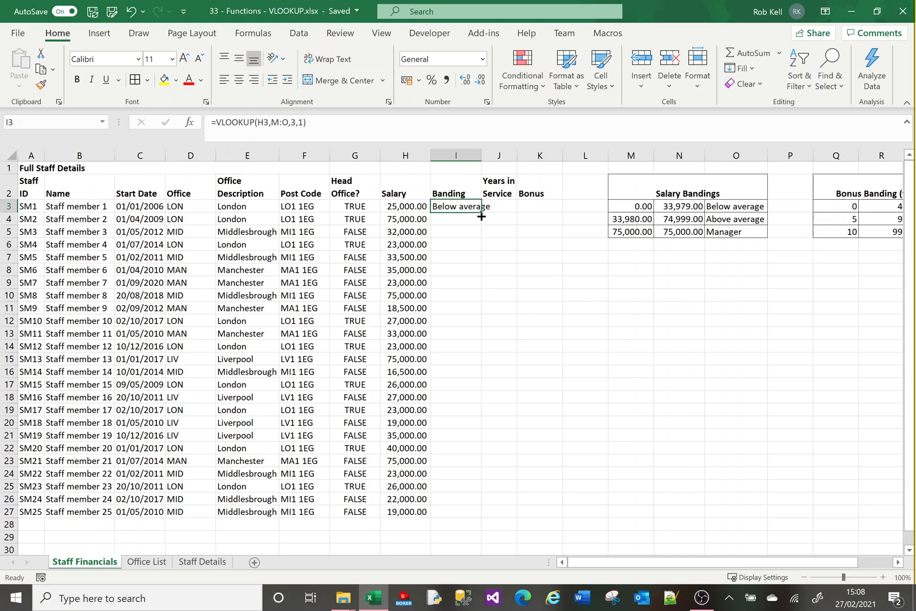
{"action": "double_click", "coordinate": [482, 216]}
{"action": "left_click", "coordinate": [519, 219]}
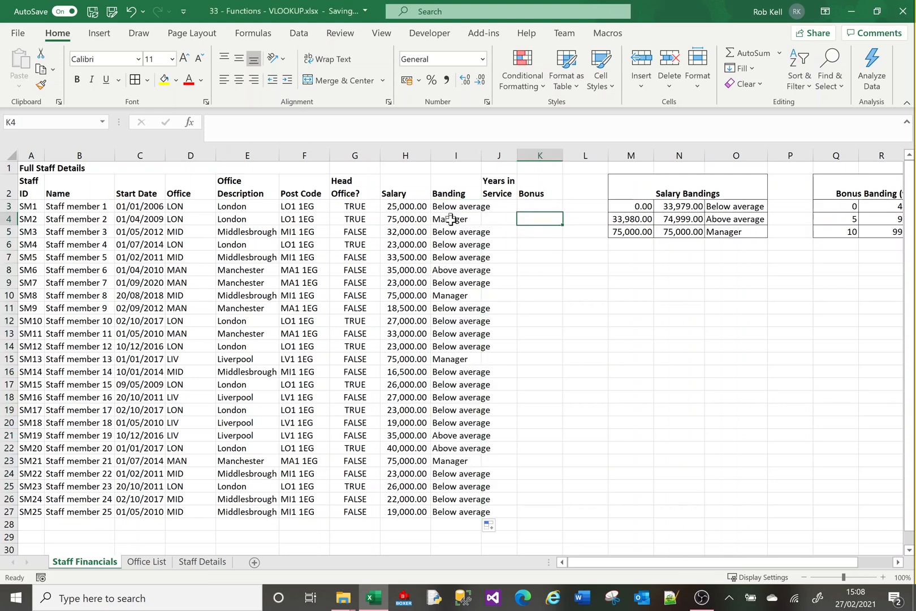
{"action": "left_click", "coordinate": [412, 271]}
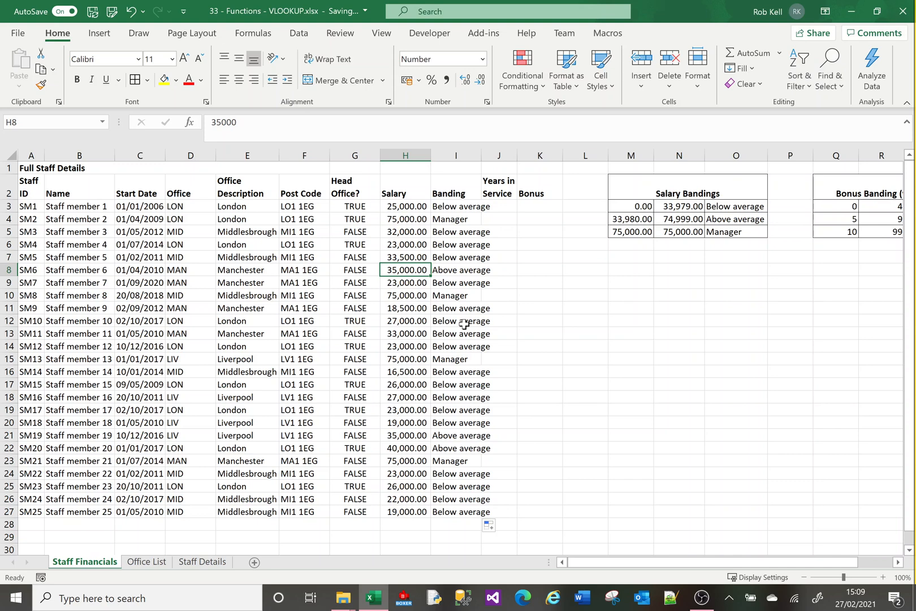
{"action": "left_click", "coordinate": [406, 448]}
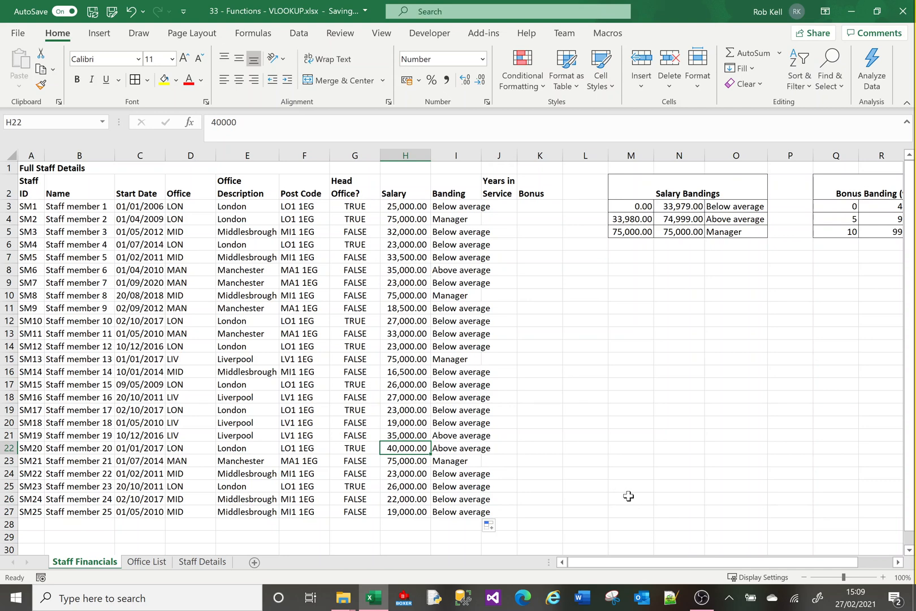
- Set the salary in H22 to 17000 and check how the Salary Bandings limit formulas and the banding in row 7 respond
{"action": "type", "text": "17"}
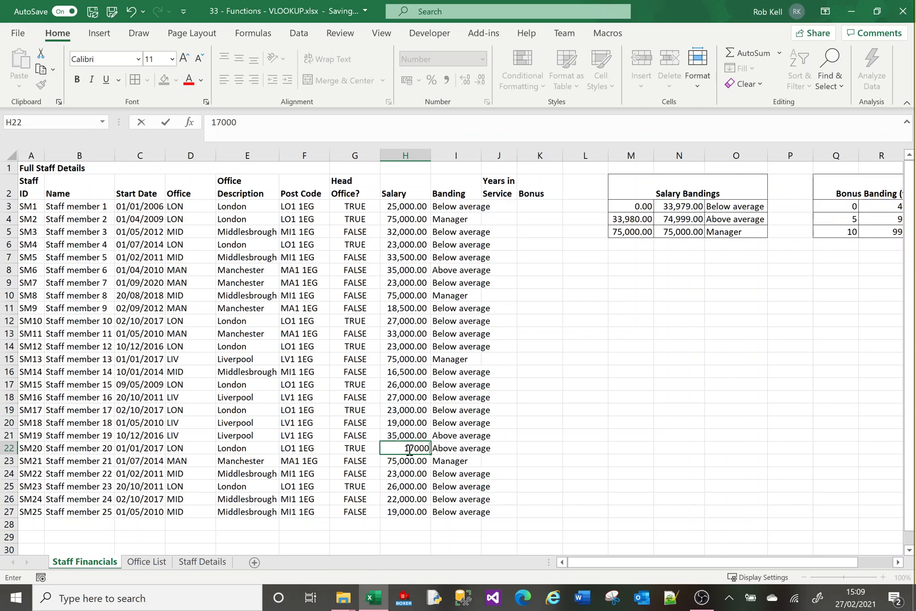
{"action": "key", "text": "Return"}
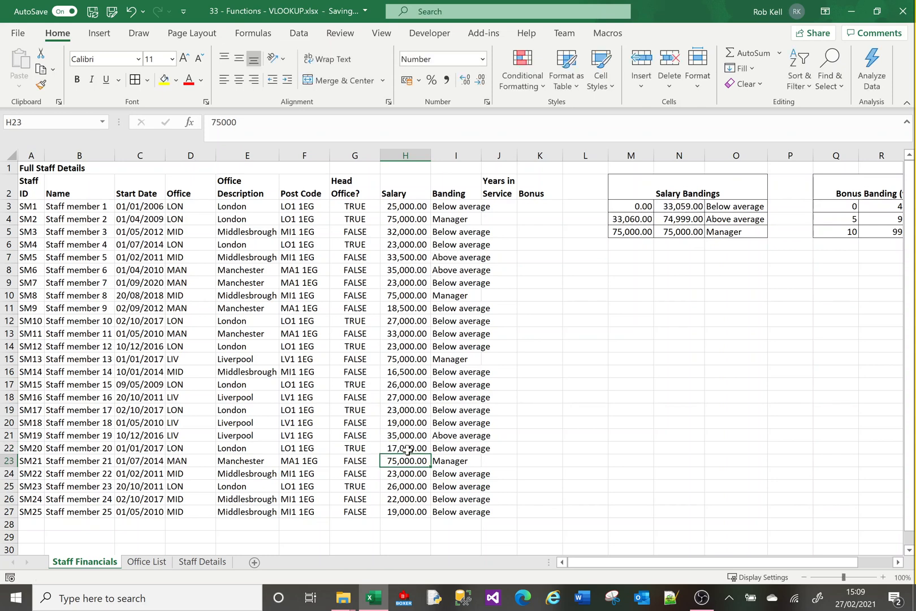
{"action": "left_click", "coordinate": [687, 208]}
{"action": "left_click", "coordinate": [642, 217]}
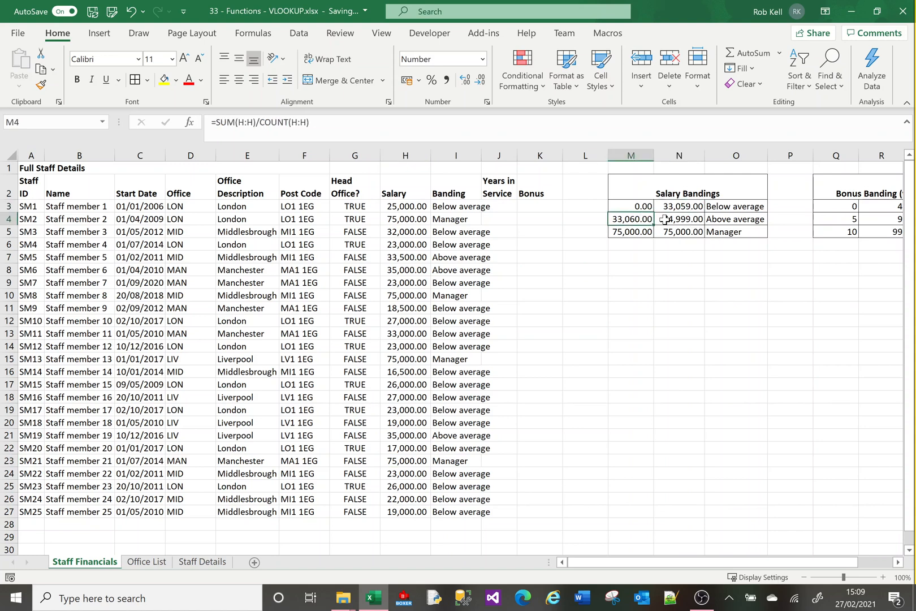
{"action": "left_click", "coordinate": [663, 219]}
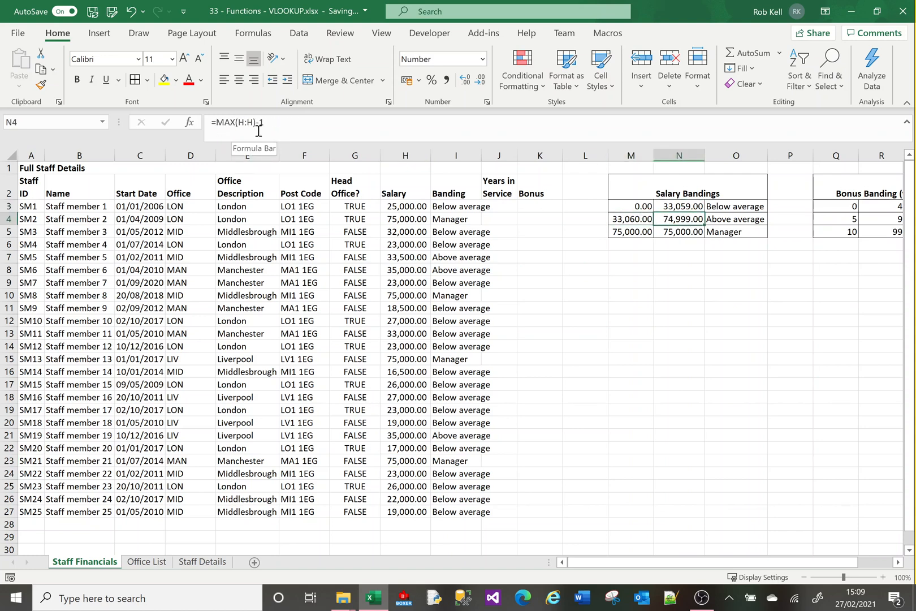
{"action": "left_click", "coordinate": [679, 206]}
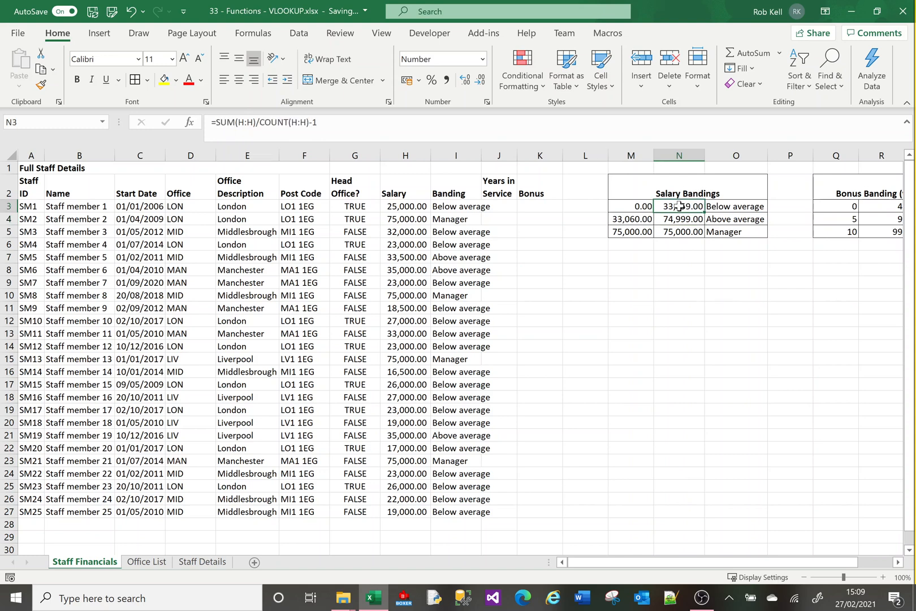
{"action": "left_click", "coordinate": [633, 221]}
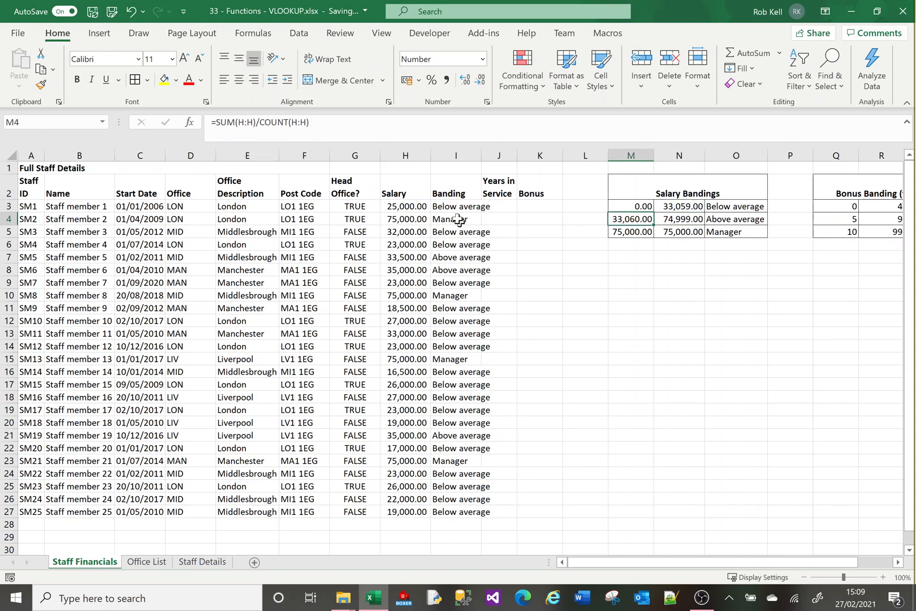
{"action": "left_click", "coordinate": [405, 260]}
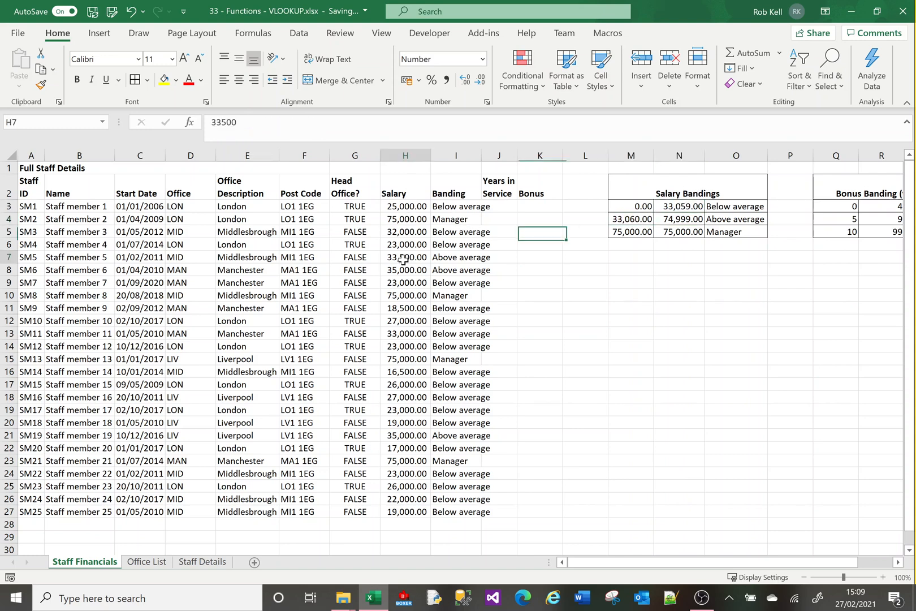
{"action": "left_click", "coordinate": [442, 258]}
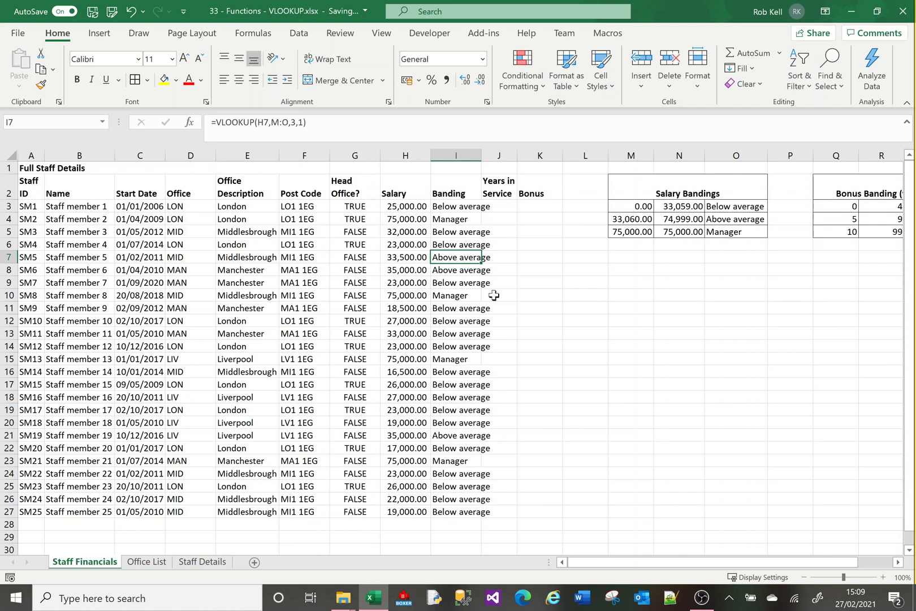
- Autofit the Banding column's width and start a VLOOKUP in J3 with the staff ID in A3 as the lookup value
{"action": "double_click", "coordinate": [482, 155]}
{"action": "left_click", "coordinate": [513, 207]}
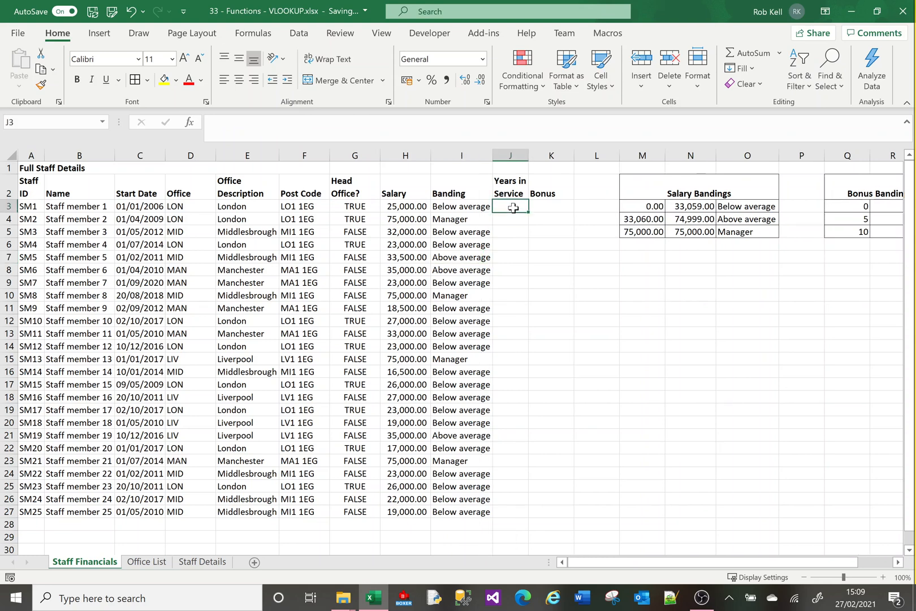
{"action": "type", "text": "="}
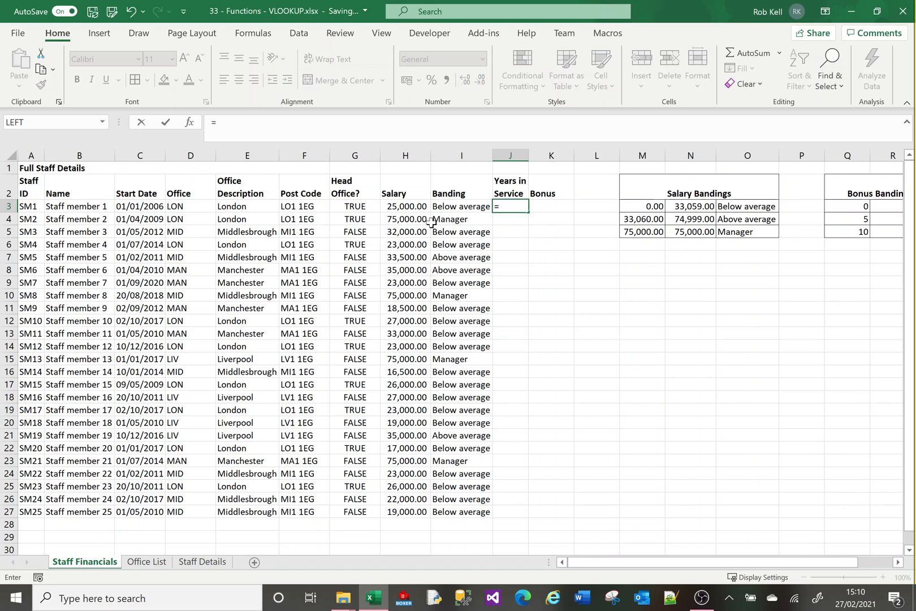
{"action": "type", "text": "vlo"}
{"action": "key", "text": "Tab"}
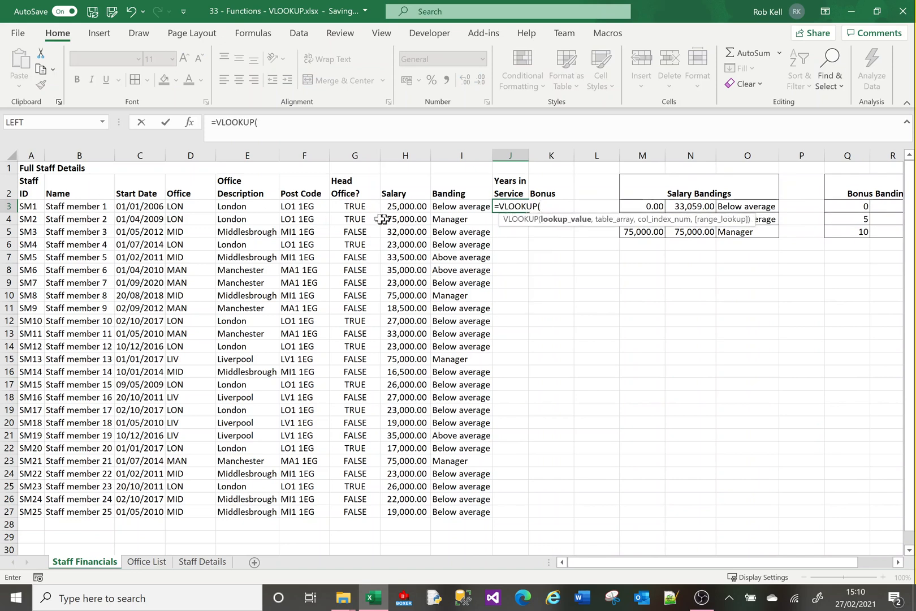
{"action": "left_click", "coordinate": [27, 210]}
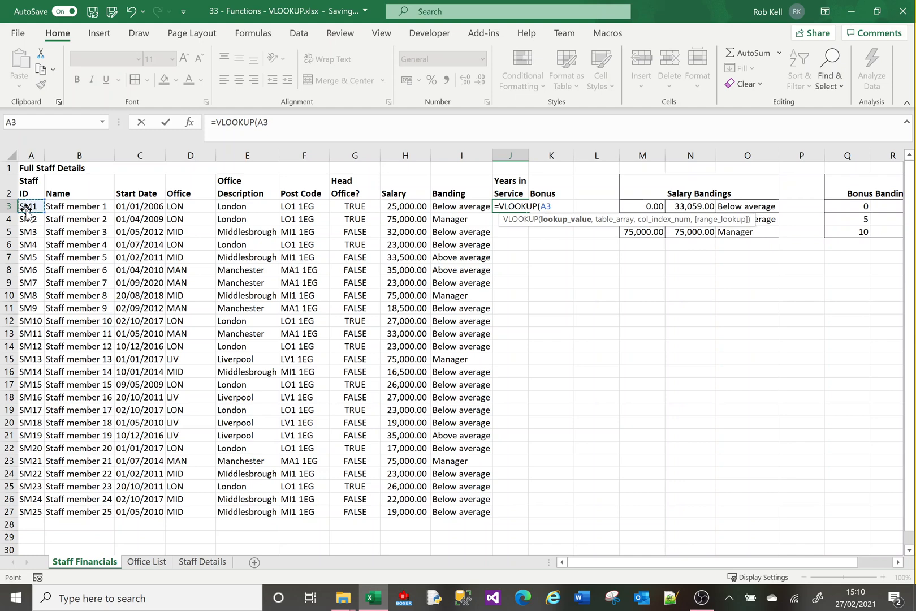
{"action": "type", "text": ","}
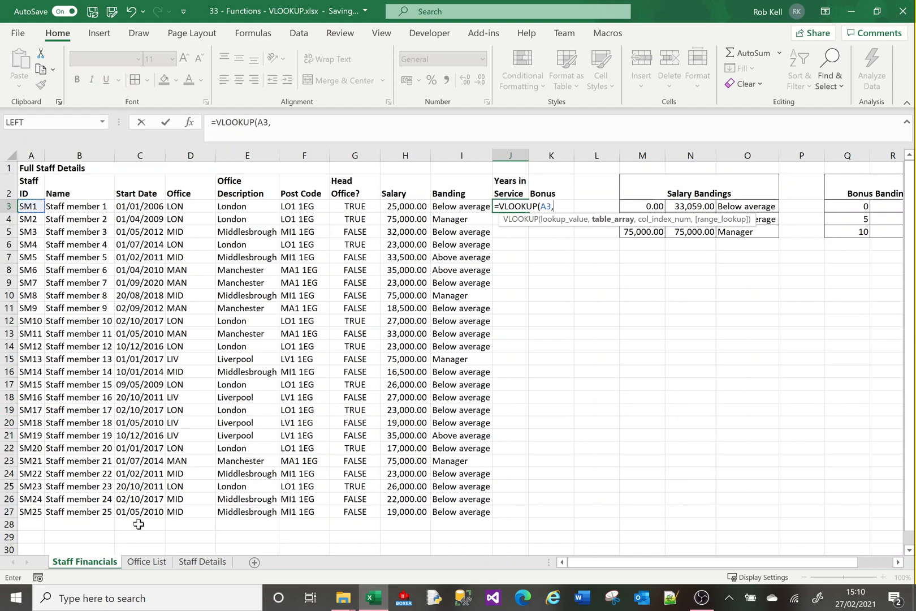
- Complete the Years in Service VLOOKUP with columns A:F of Staff Details as the table array, column index 6 and exact match 0
{"action": "left_click", "coordinate": [198, 563]}
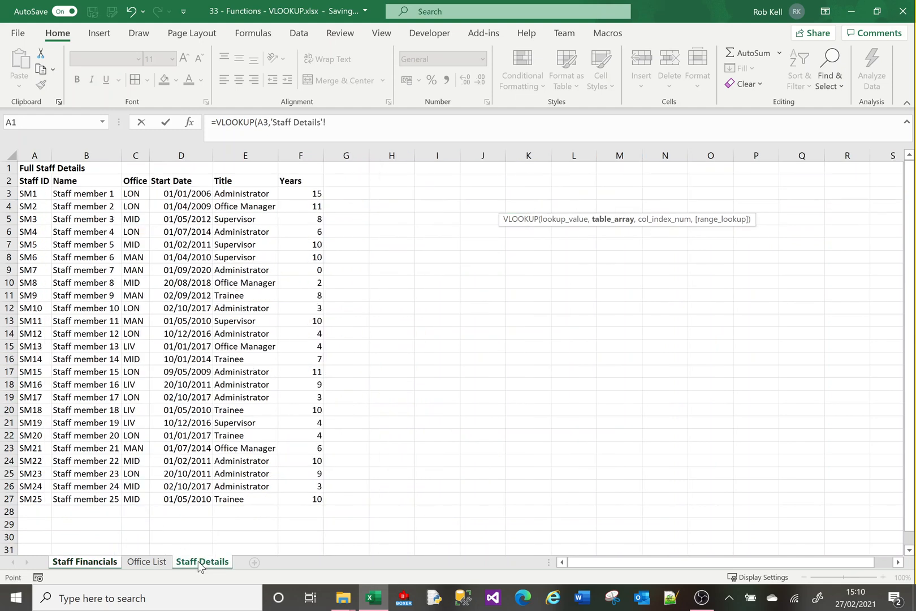
{"action": "left_click_drag", "start_coordinate": [37, 150], "coordinate": [299, 150]}
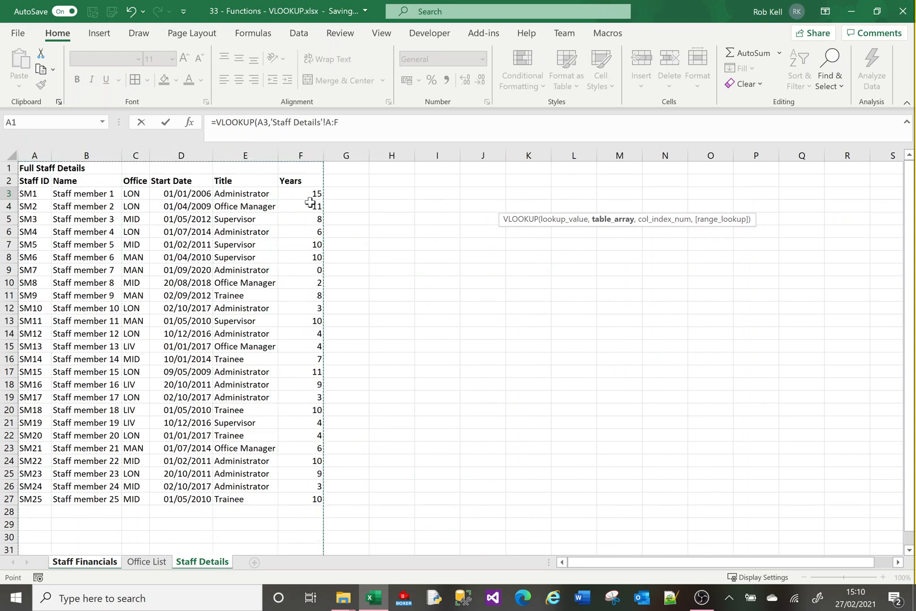
{"action": "type", "text": ","}
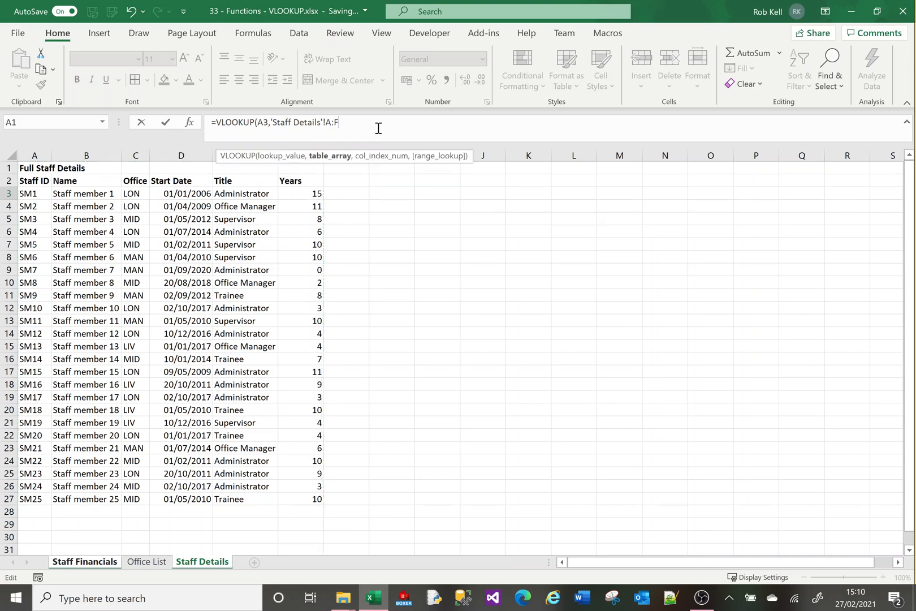
{"action": "type", "text": "6,"}
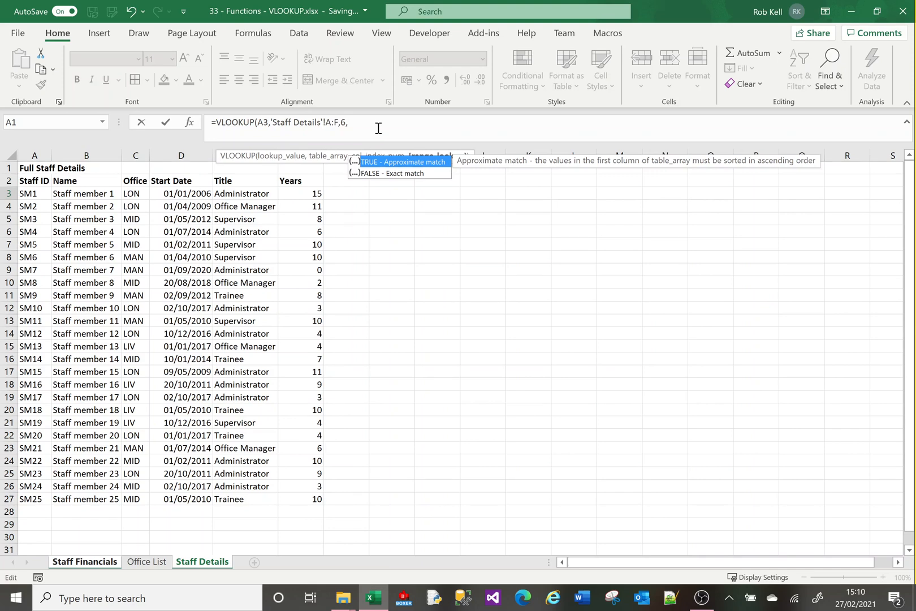
{"action": "type", "text": "0"}
{"action": "key", "text": "Return"}
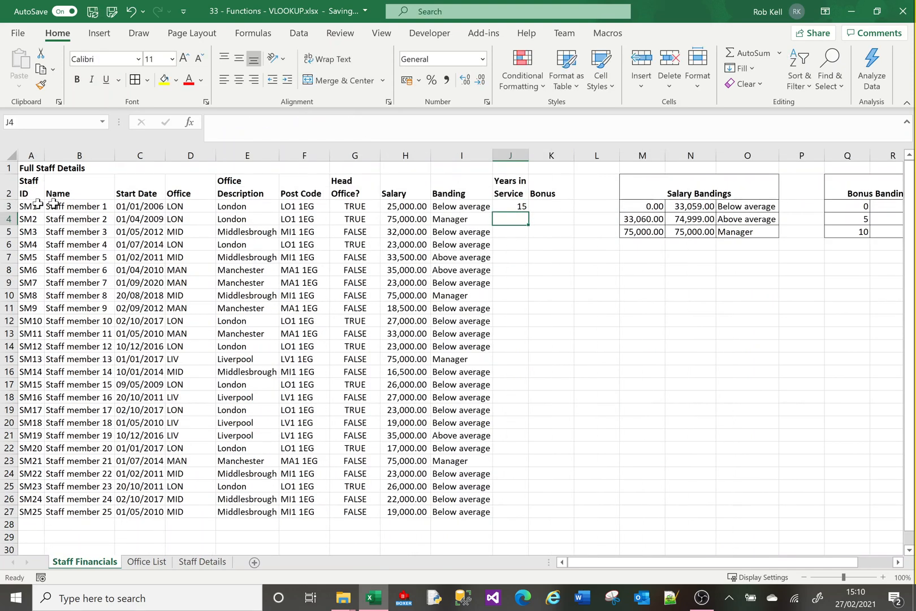
- Fill the Years in Service formula from J3 down to row 27
{"action": "left_click", "coordinate": [521, 206]}
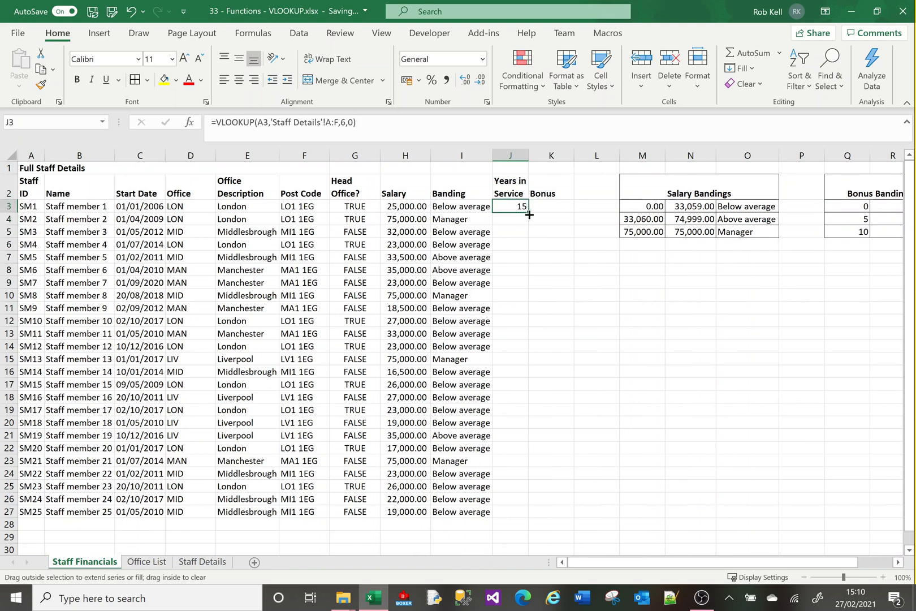
{"action": "double_click", "coordinate": [527, 210]}
{"action": "left_click", "coordinate": [544, 244]}
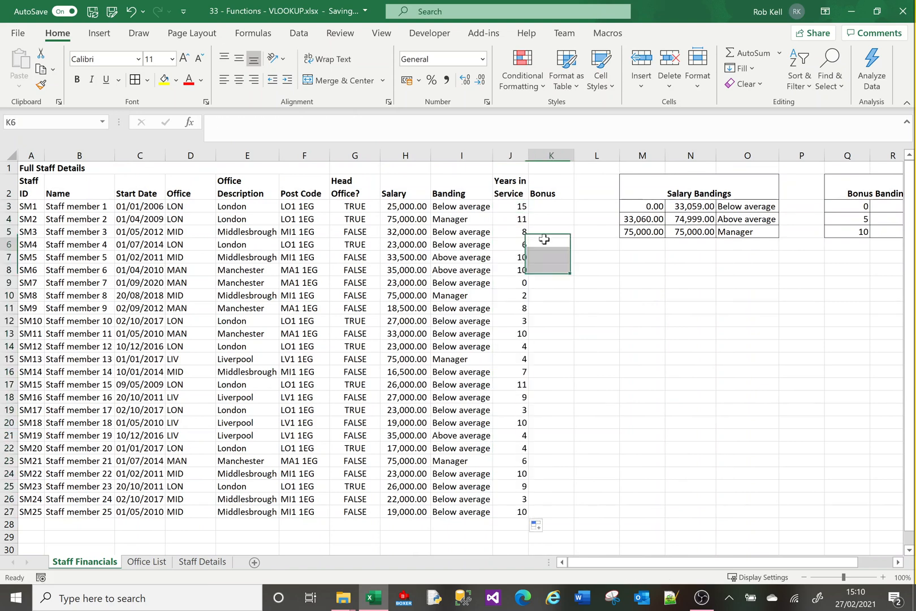
- Examine the DATEDIF formulas in the Years column of Staff Details, including the start date, TODAY and "y" arguments in F3
{"action": "left_click", "coordinate": [193, 562]}
{"action": "left_click", "coordinate": [398, 305]}
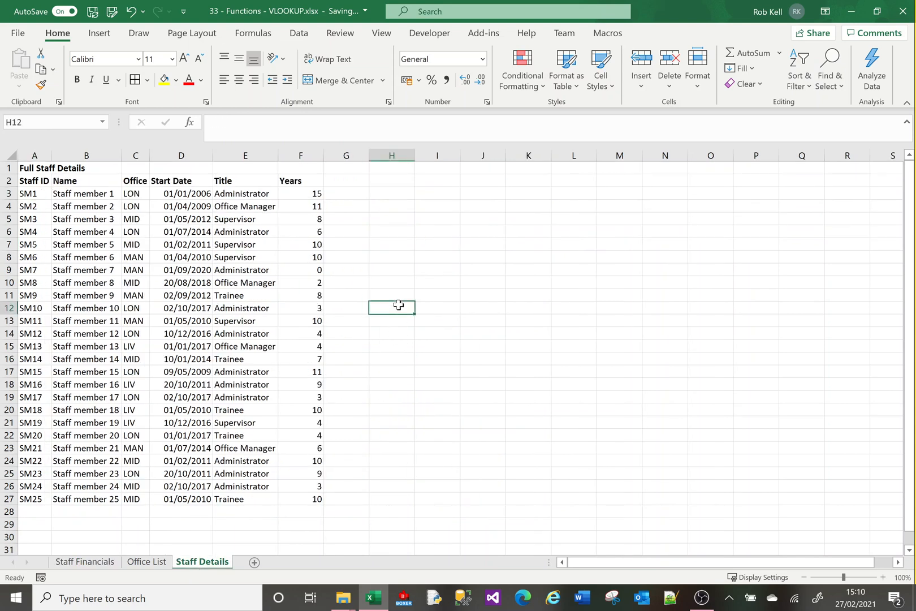
{"action": "left_click", "coordinate": [305, 194]}
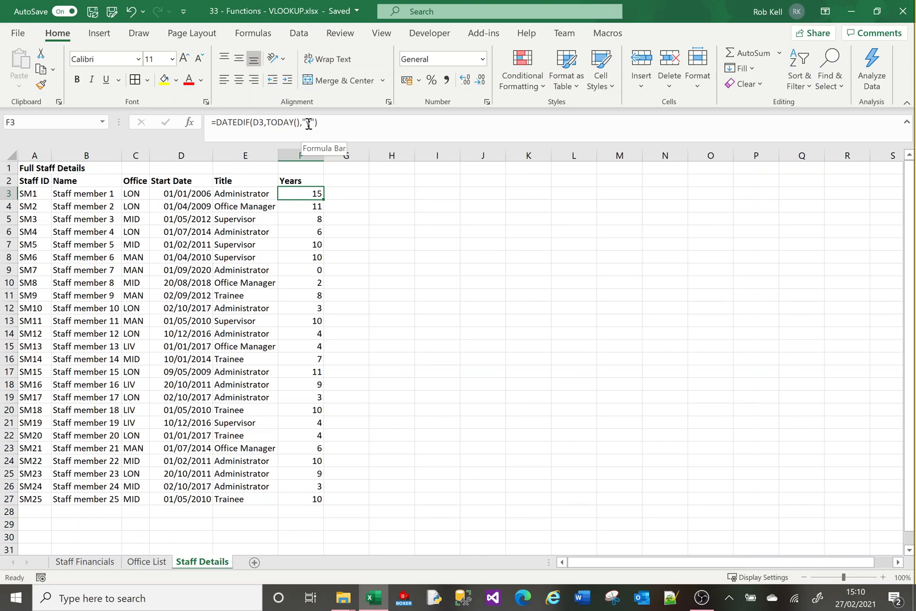
{"action": "double_click", "coordinate": [257, 121]}
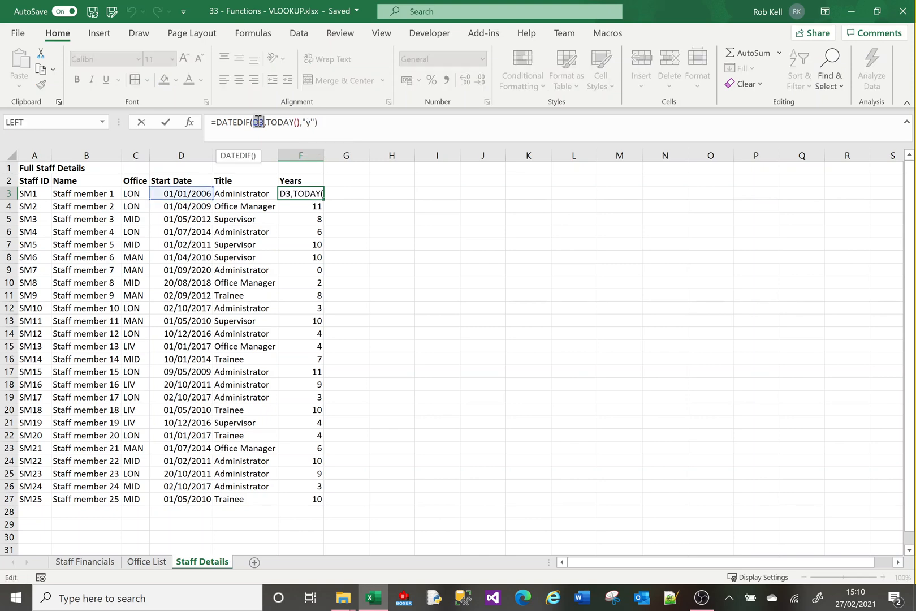
{"action": "double_click", "coordinate": [276, 121]}
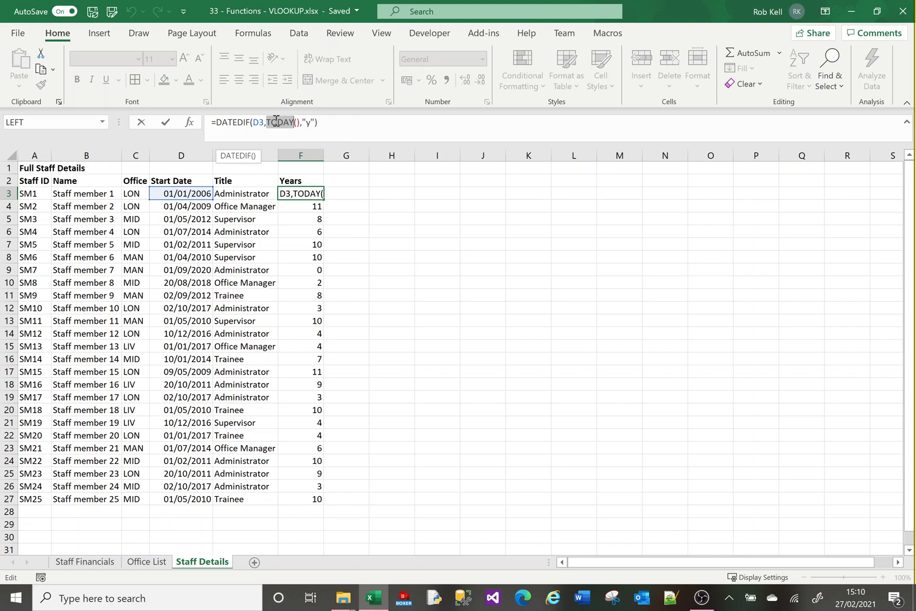
{"action": "left_click", "coordinate": [310, 122]}
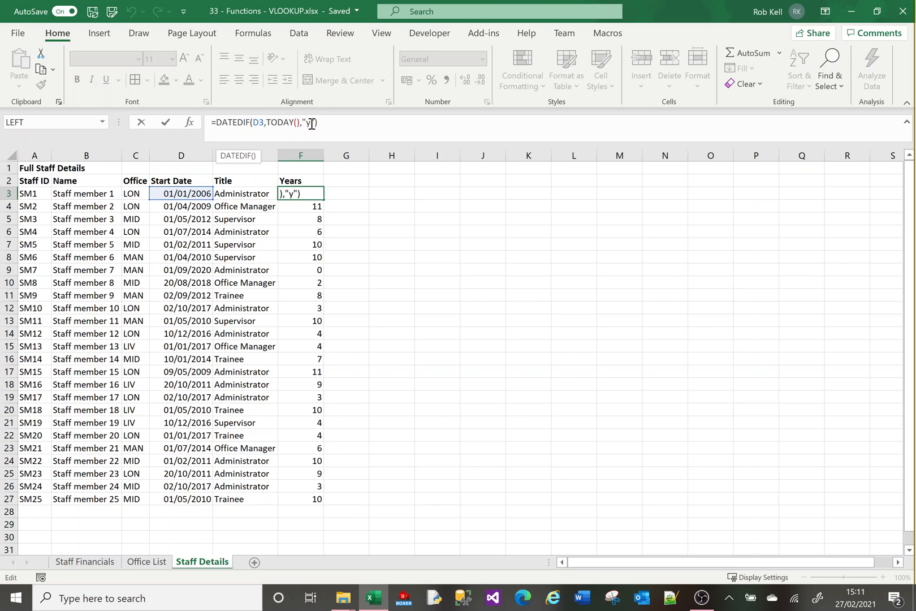
{"action": "key", "text": "ctrl+Return"}
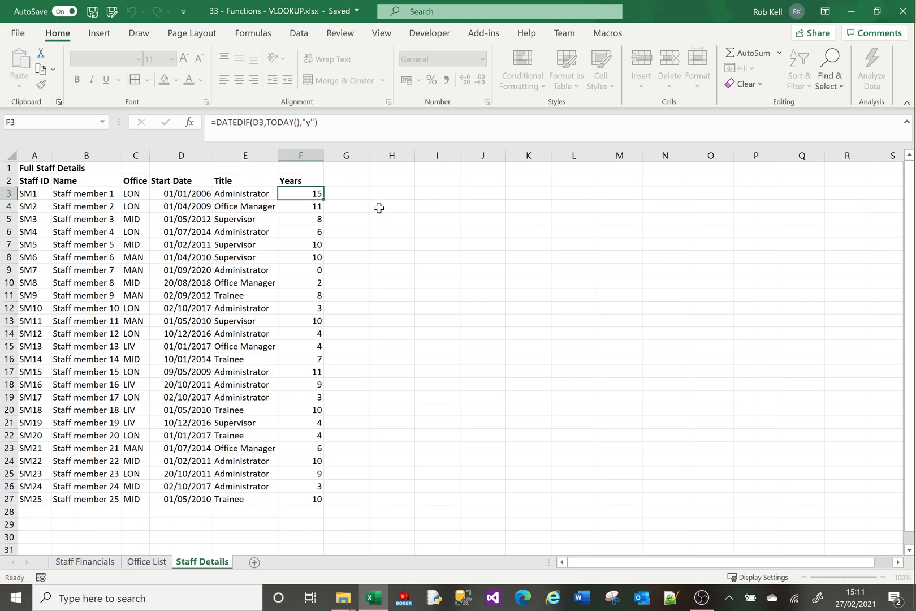
{"action": "left_click", "coordinate": [191, 193]}
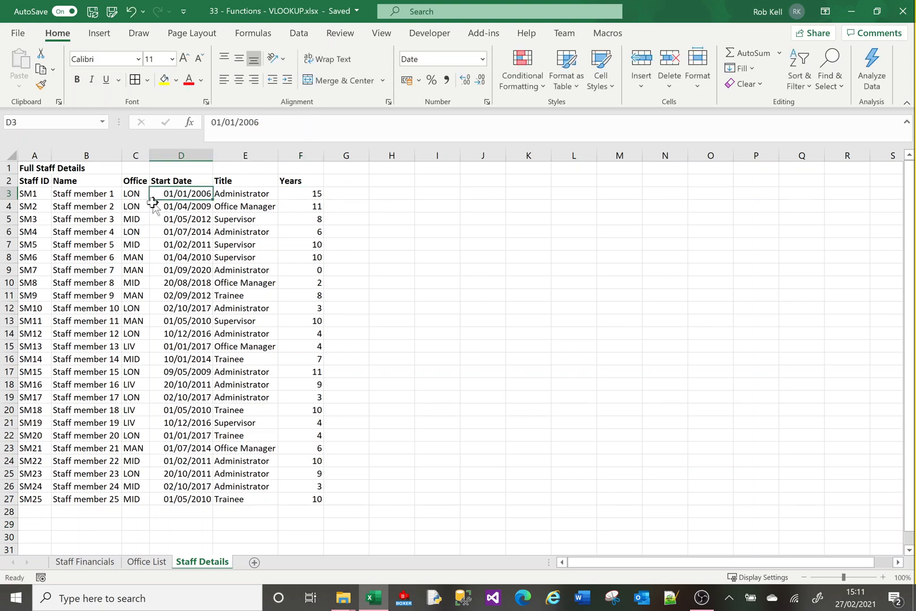
{"action": "left_click", "coordinate": [326, 194]}
{"action": "left_click", "coordinate": [311, 194]}
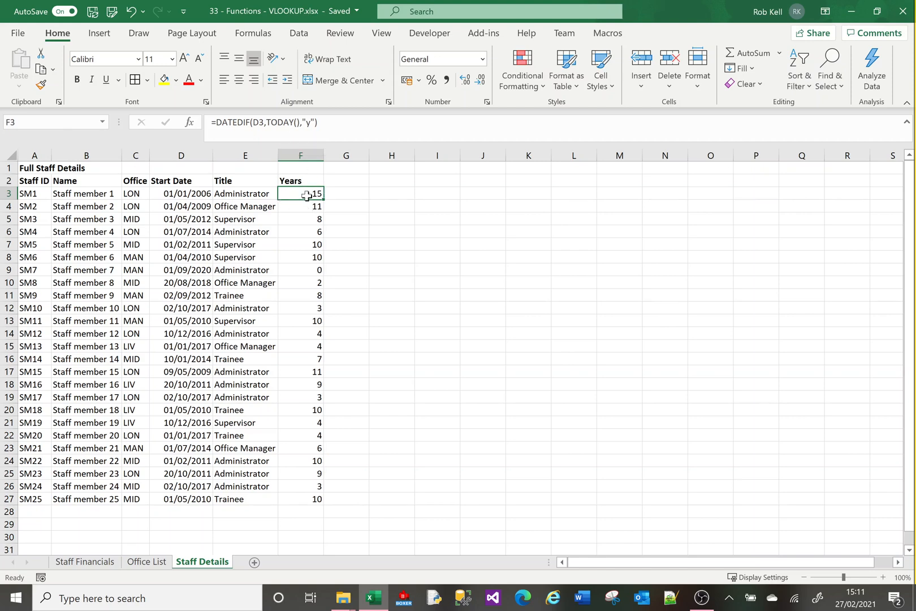
{"action": "left_click", "coordinate": [312, 281]}
{"action": "left_click", "coordinate": [310, 356]}
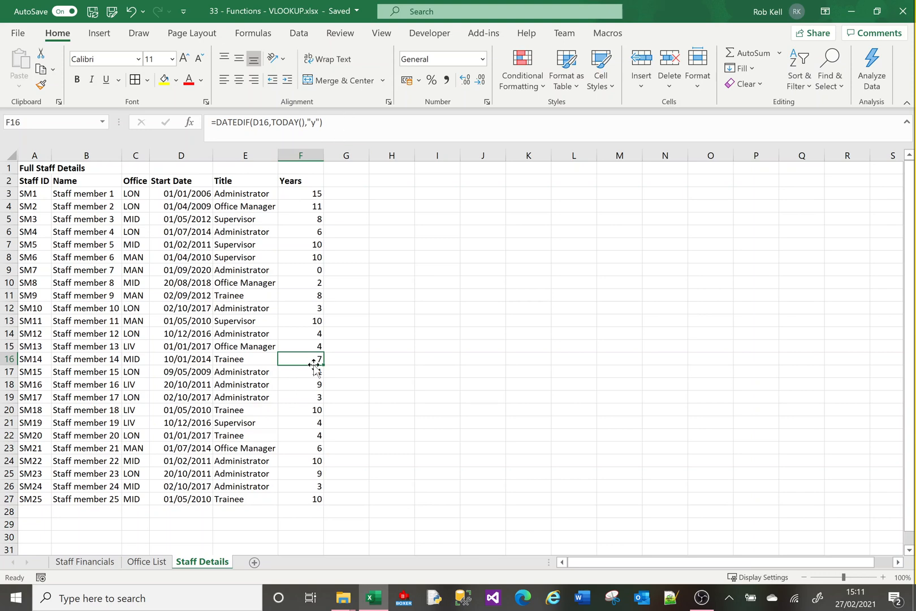
- Return to the Staff Financials sheet and start a VLOOKUP in K3 with the years of service in J3 as the lookup value
{"action": "left_click", "coordinate": [85, 562]}
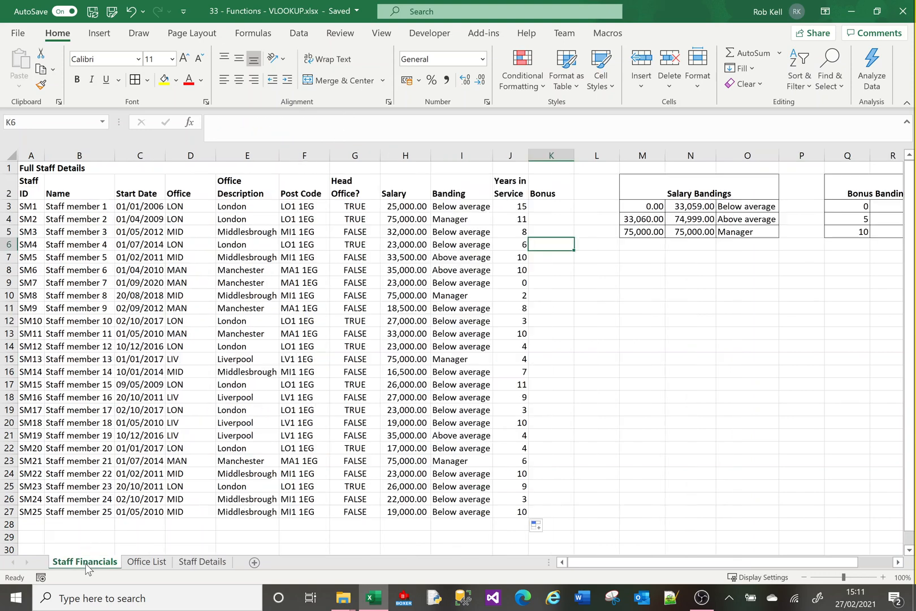
{"action": "left_click", "coordinate": [550, 208]}
{"action": "double_click", "coordinate": [550, 208]}
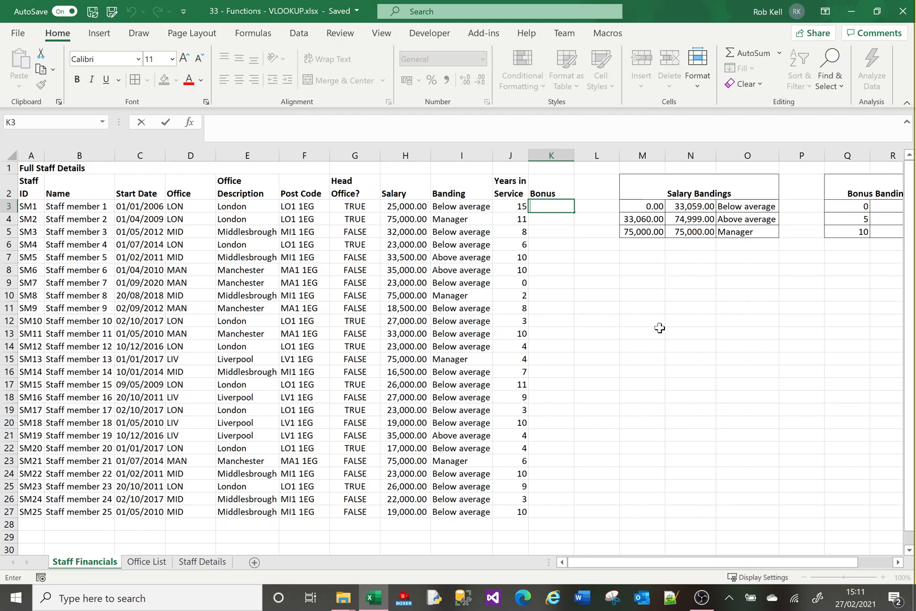
{"action": "left_click", "coordinate": [506, 206]}
{"action": "left_click", "coordinate": [463, 203]}
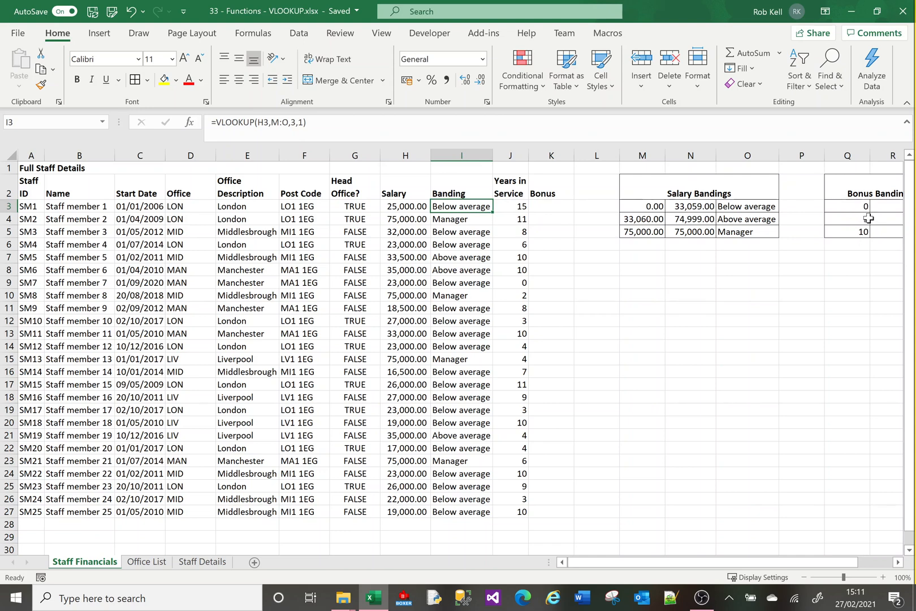
{"action": "left_click", "coordinate": [547, 207]}
{"action": "type", "text": "=vl"}
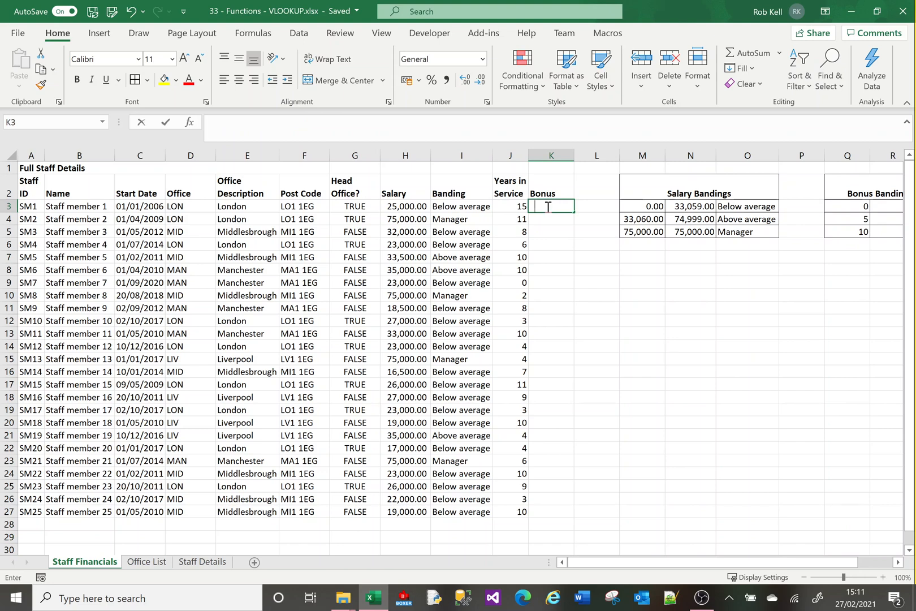
{"action": "key", "text": "Tab"}
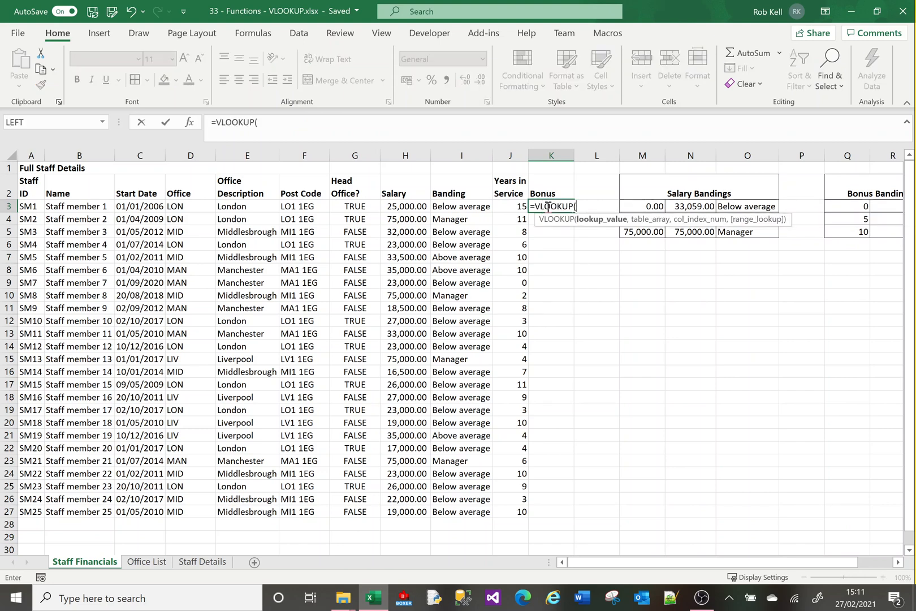
{"action": "left_click", "coordinate": [514, 207]}
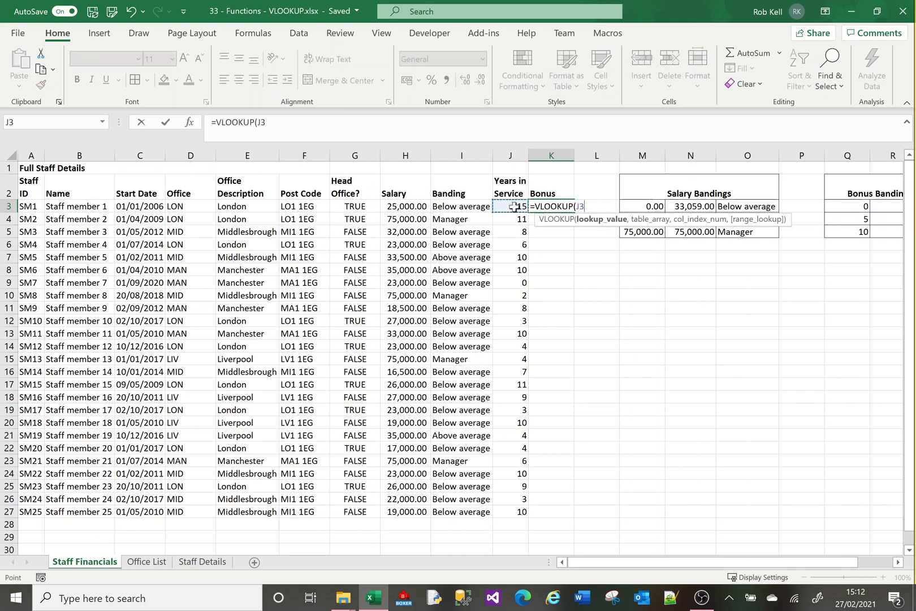
{"action": "type", "text": ","}
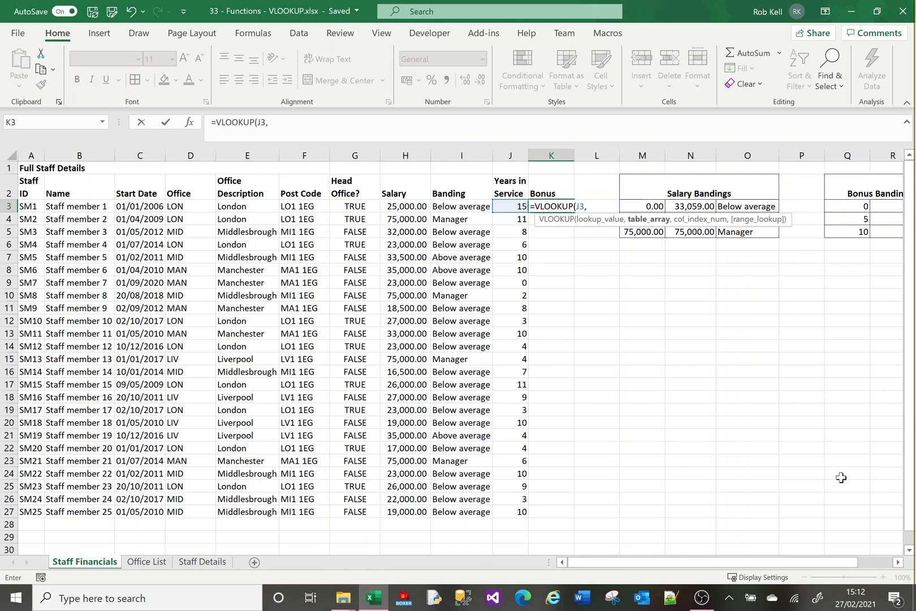
- Complete the Bonus VLOOKUP with columns Q:S as the table array, column index 3 and approximate match TRUE
{"action": "left_click", "coordinate": [899, 564]}
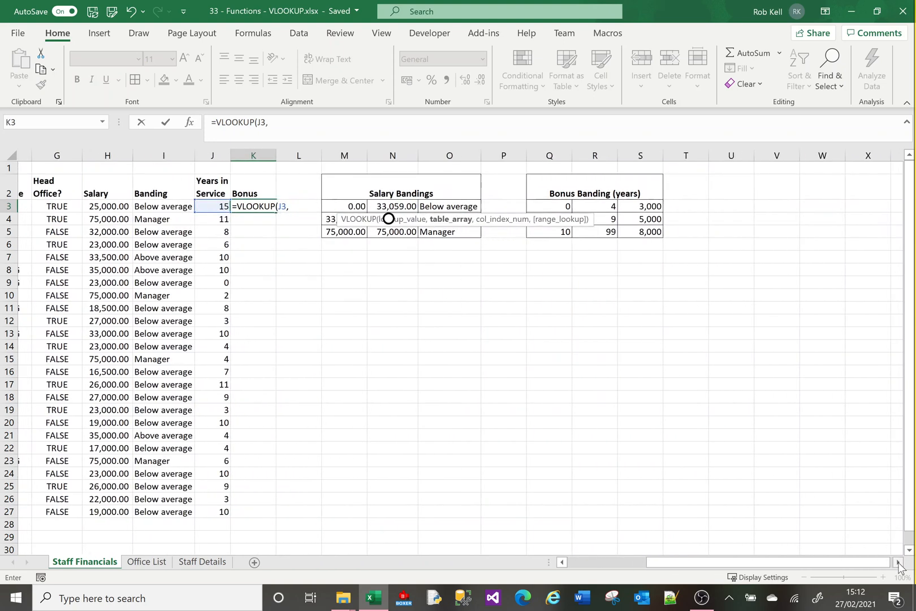
{"action": "left_click_drag", "start_coordinate": [536, 154], "coordinate": [615, 159]}
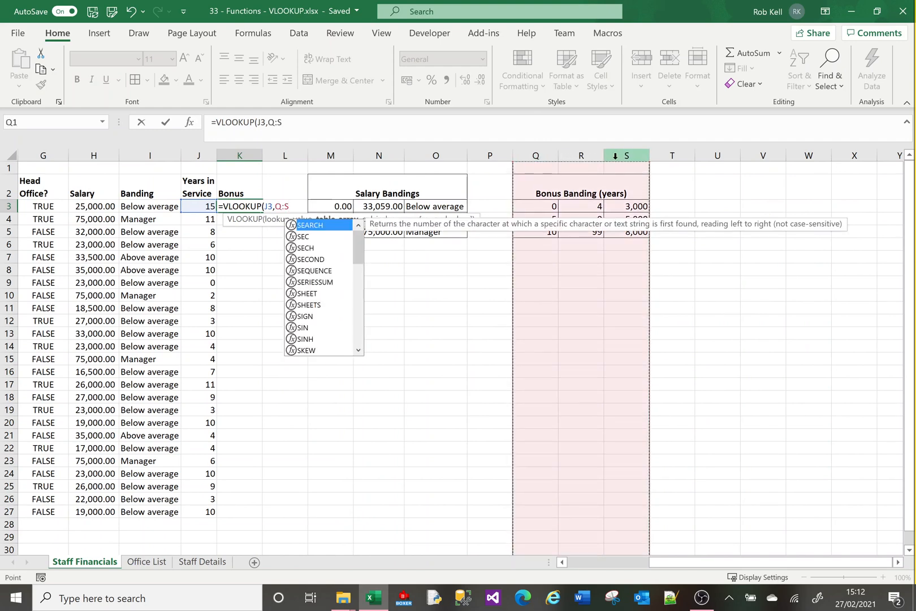
{"action": "left_click", "coordinate": [296, 125]}
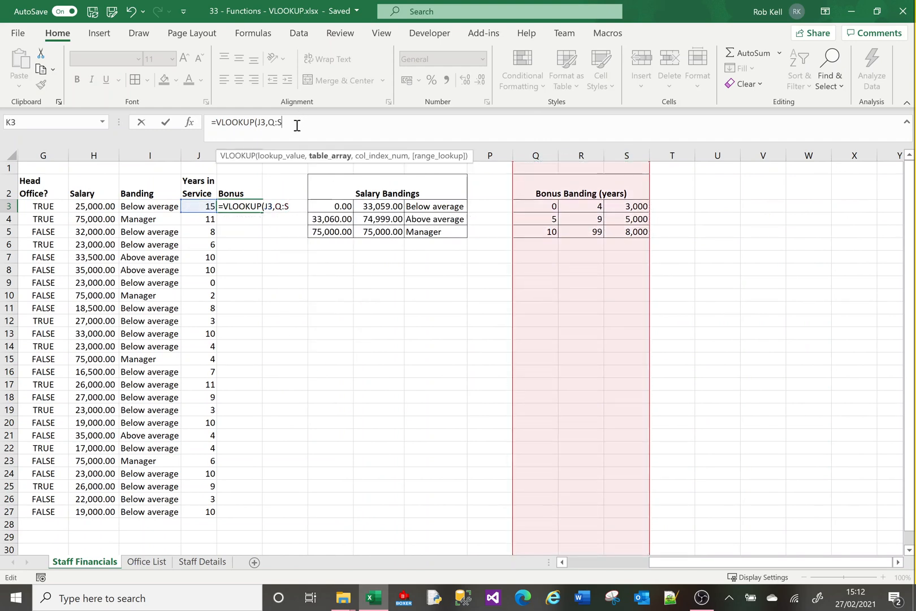
{"action": "type", "text": ","}
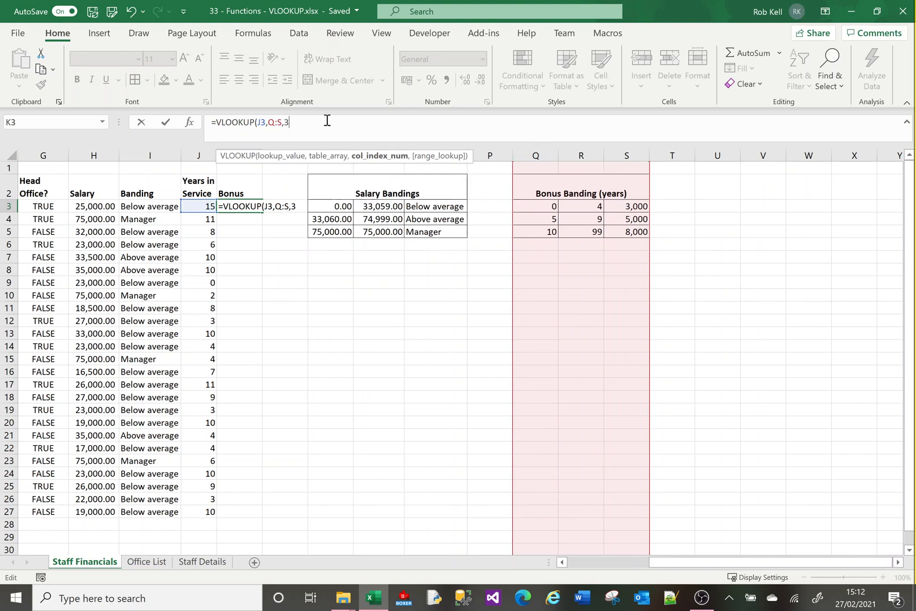
{"action": "type", "text": "3,"}
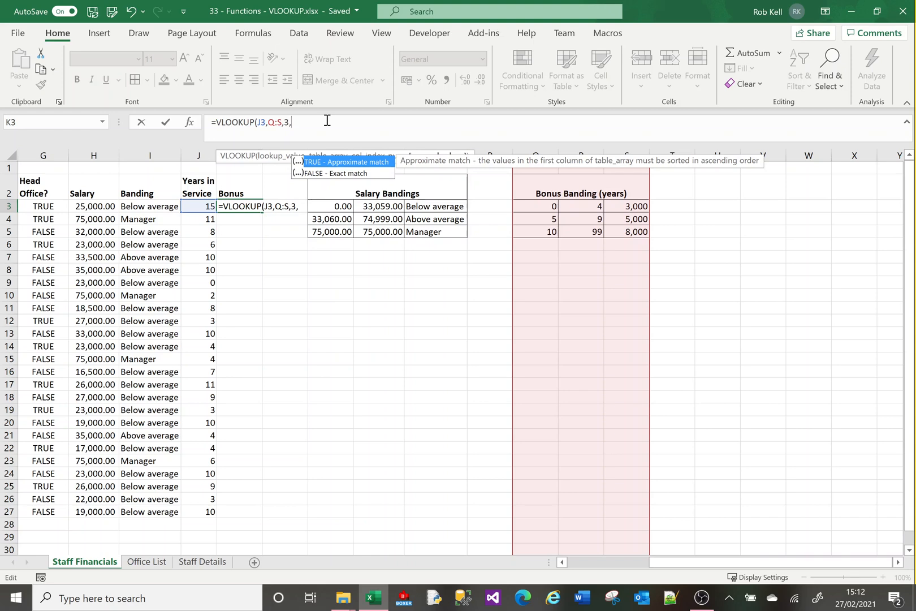
{"action": "type", "text": "true"}
{"action": "key", "text": "Return"}
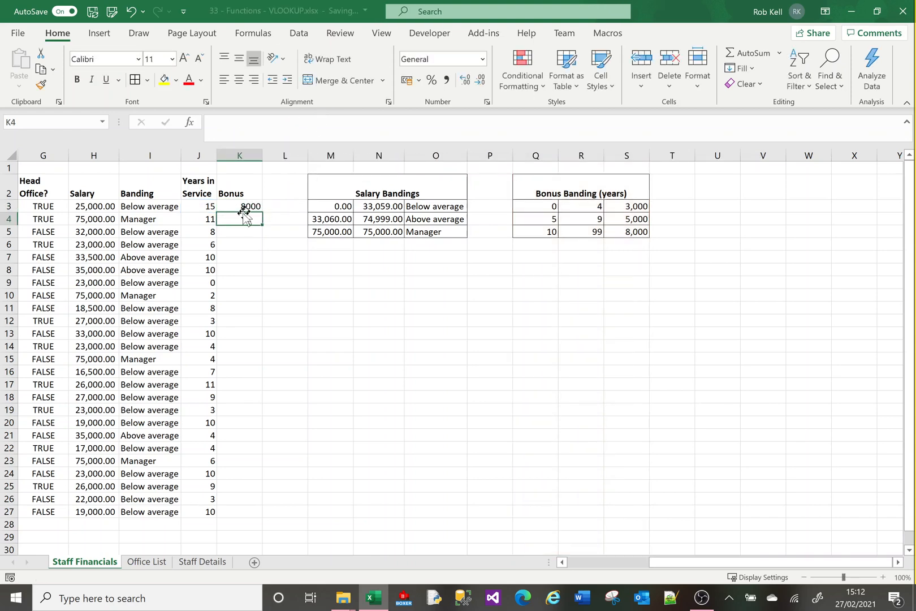
- Fill the Bonus formula from K3 down to row 27
{"action": "left_click", "coordinate": [242, 207]}
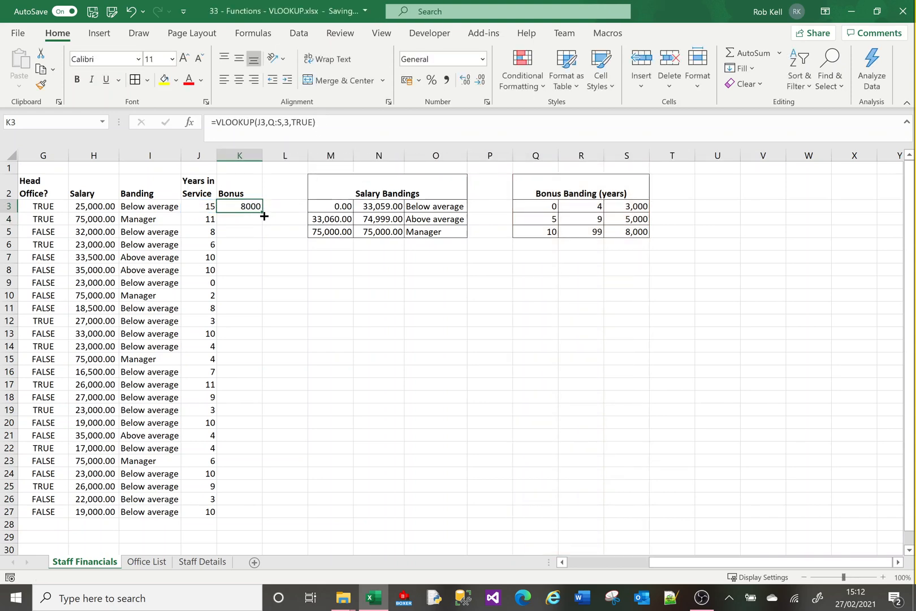
{"action": "double_click", "coordinate": [263, 216]}
{"action": "left_click", "coordinate": [246, 208]}
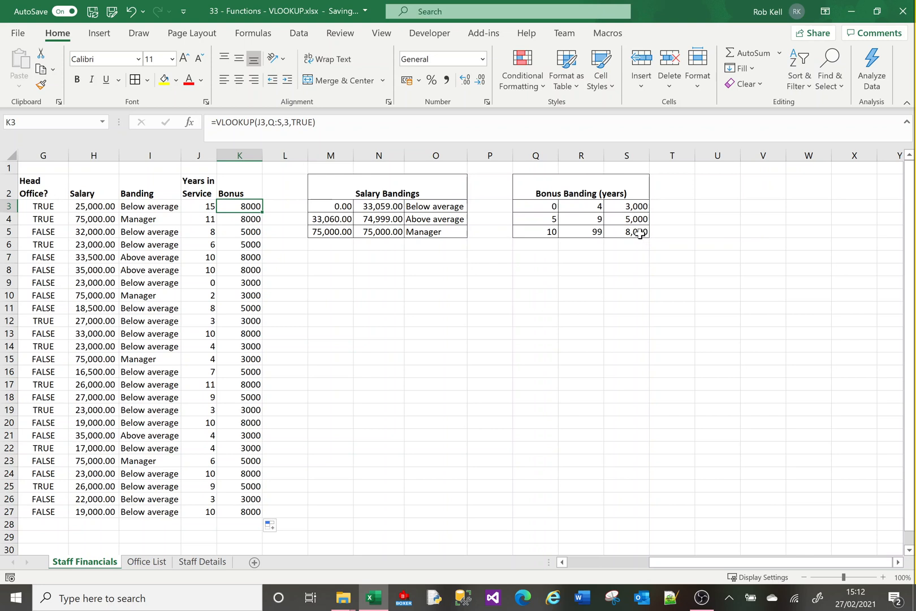
- Compare several staff members' years in service with the thresholds and amounts in the Bonus Banding table
{"action": "left_click", "coordinate": [200, 235]}
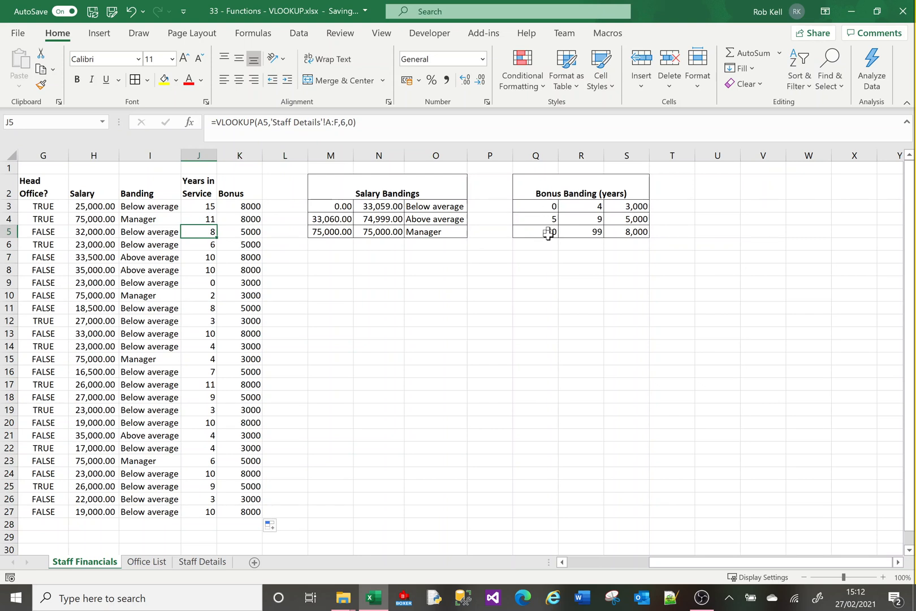
{"action": "left_click", "coordinate": [634, 220]}
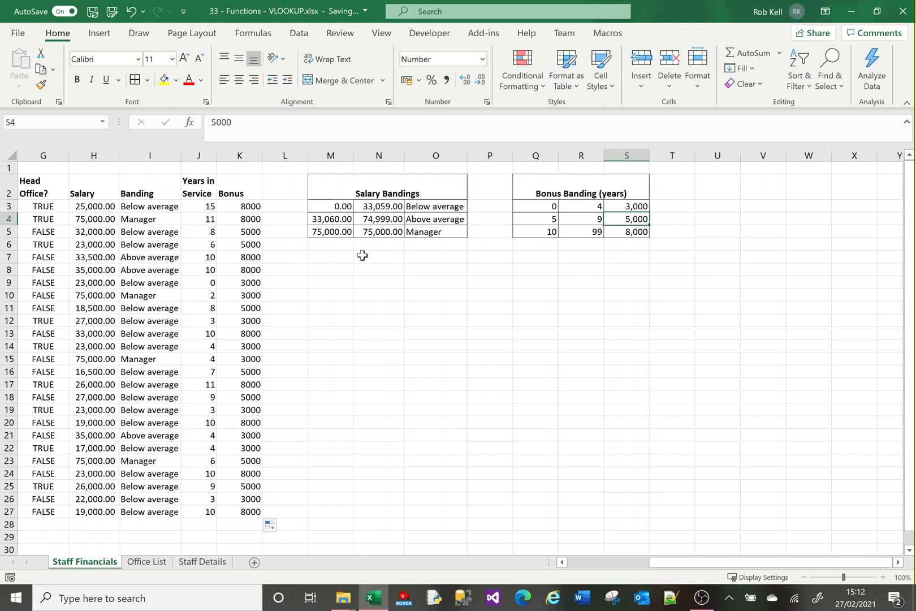
{"action": "left_click", "coordinate": [203, 411]}
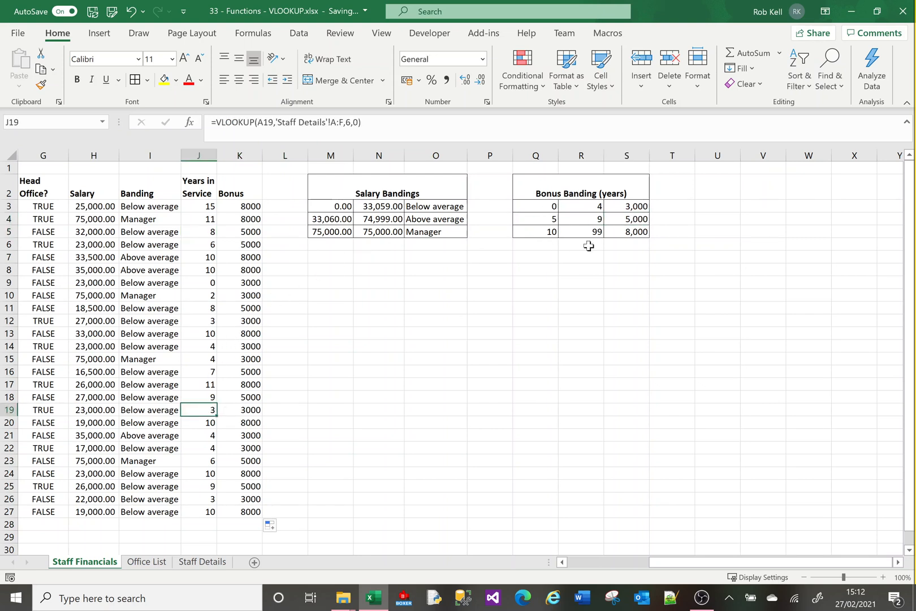
{"action": "left_click", "coordinate": [641, 206]}
{"action": "left_click", "coordinate": [540, 220]}
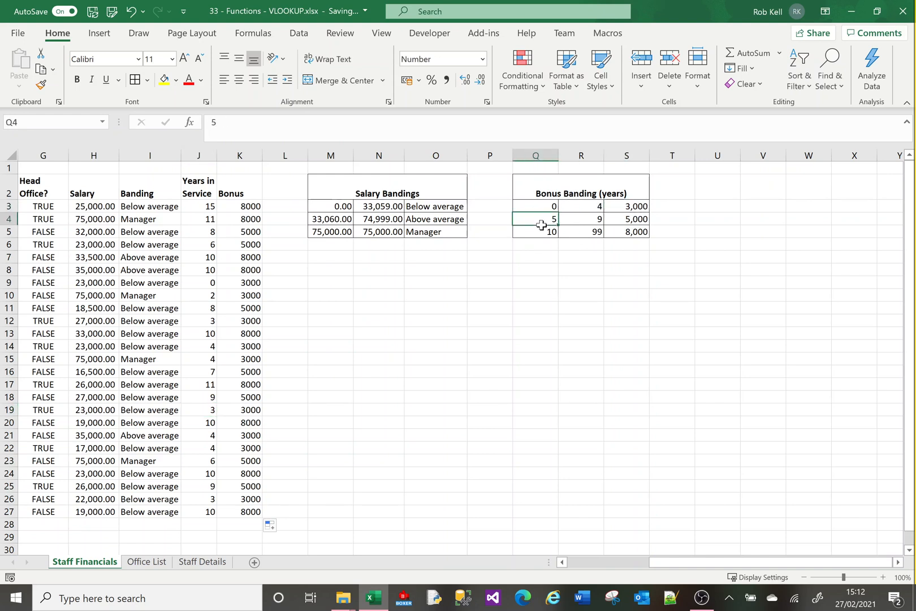
{"action": "left_click", "coordinate": [619, 208]}
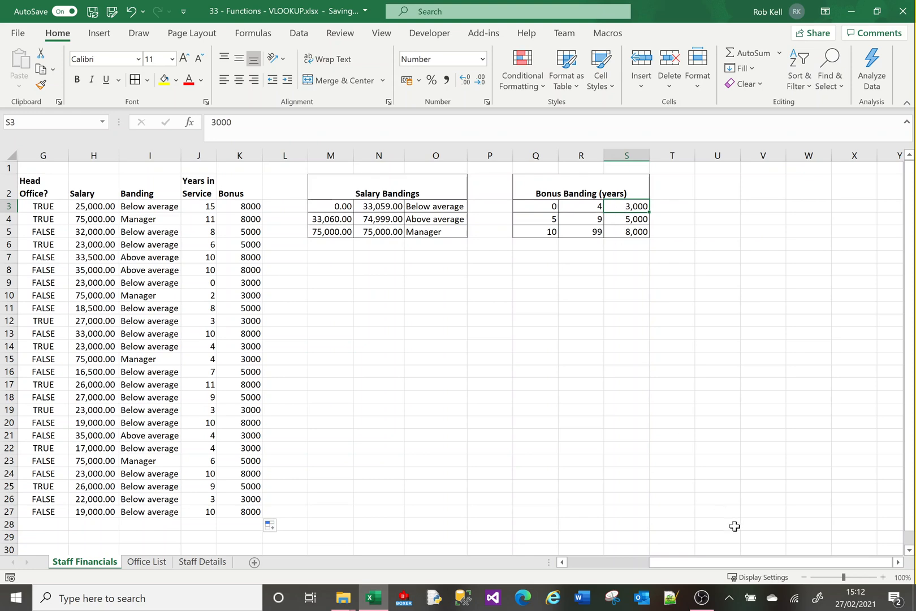
{"action": "left_click", "coordinate": [610, 564]}
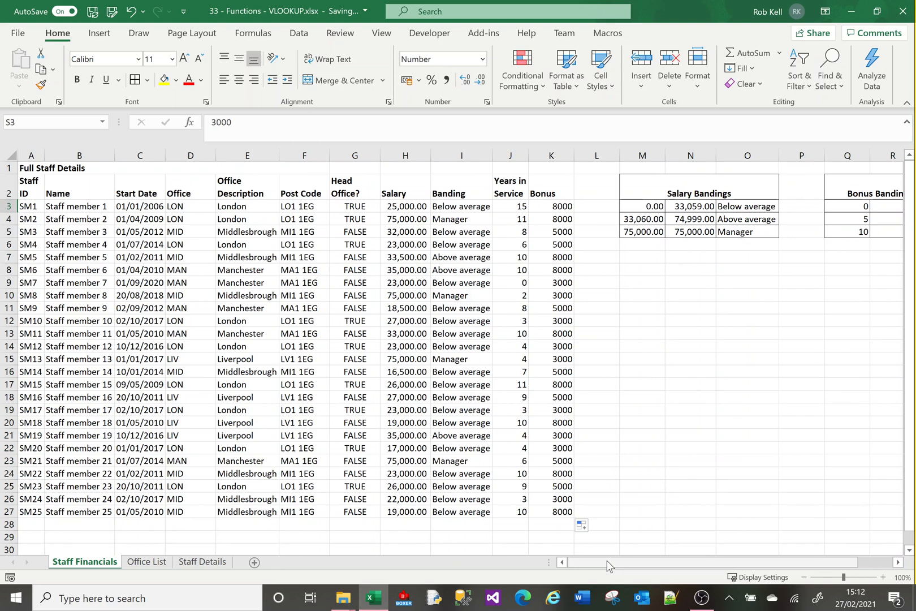
- Copy the Bonus formulas in K3:K27 and paste them over themselves as values only
{"action": "left_click", "coordinate": [546, 204]}
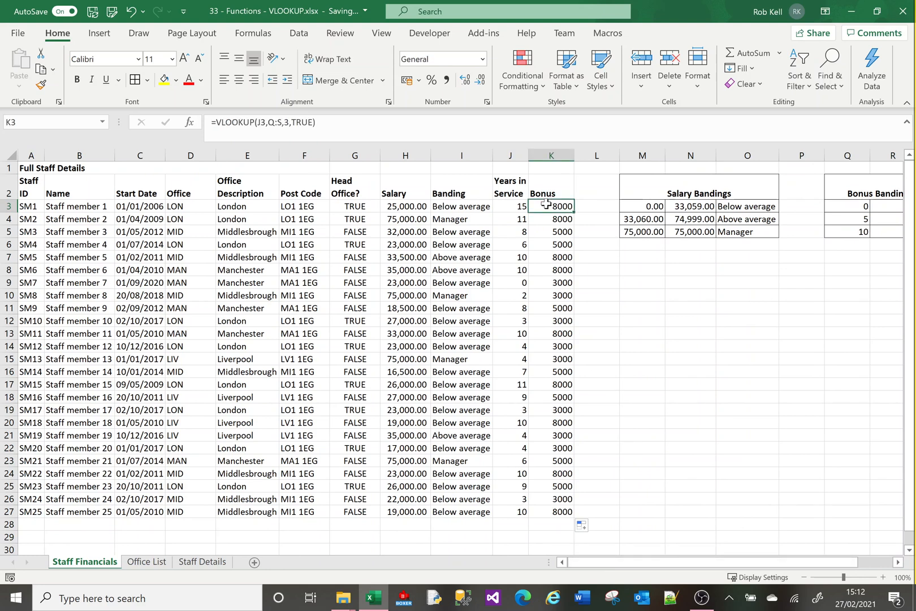
{"action": "left_click", "coordinate": [554, 515], "text": "shift"}
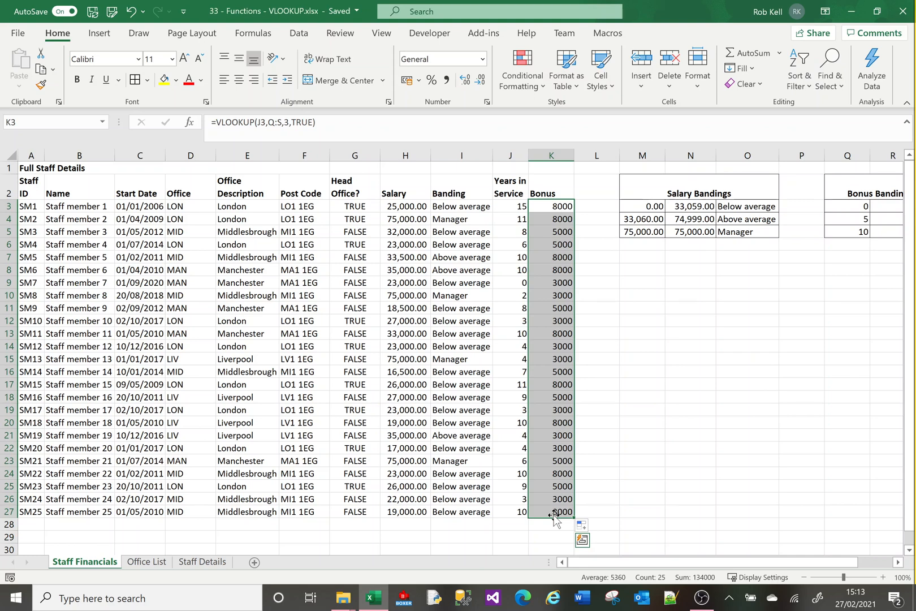
{"action": "right_click", "coordinate": [555, 263]}
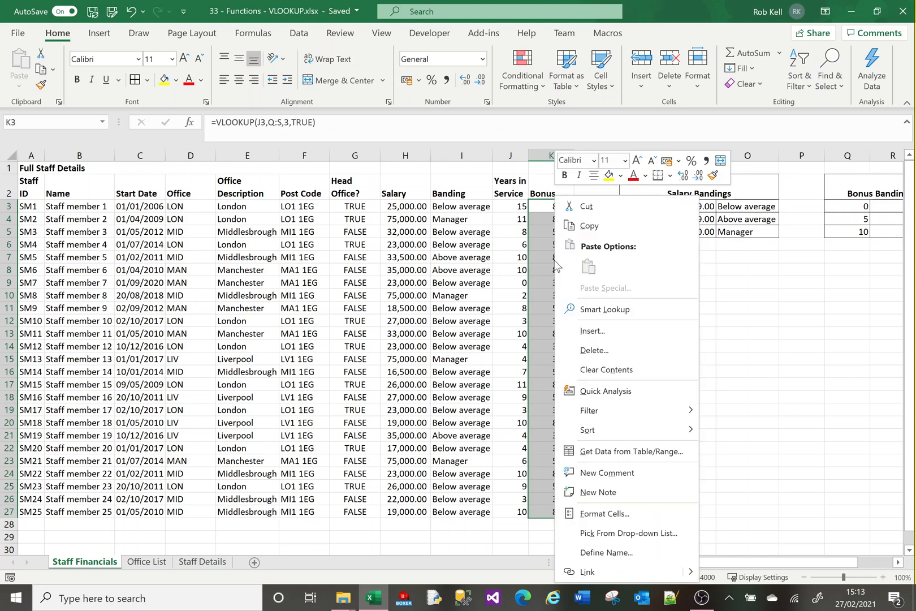
{"action": "left_click", "coordinate": [591, 225]}
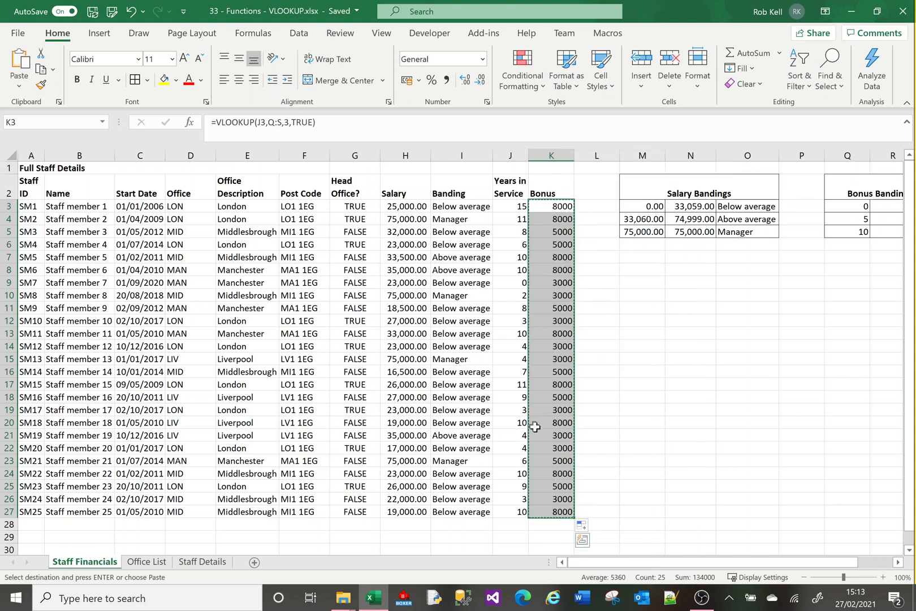
{"action": "right_click", "coordinate": [547, 208]}
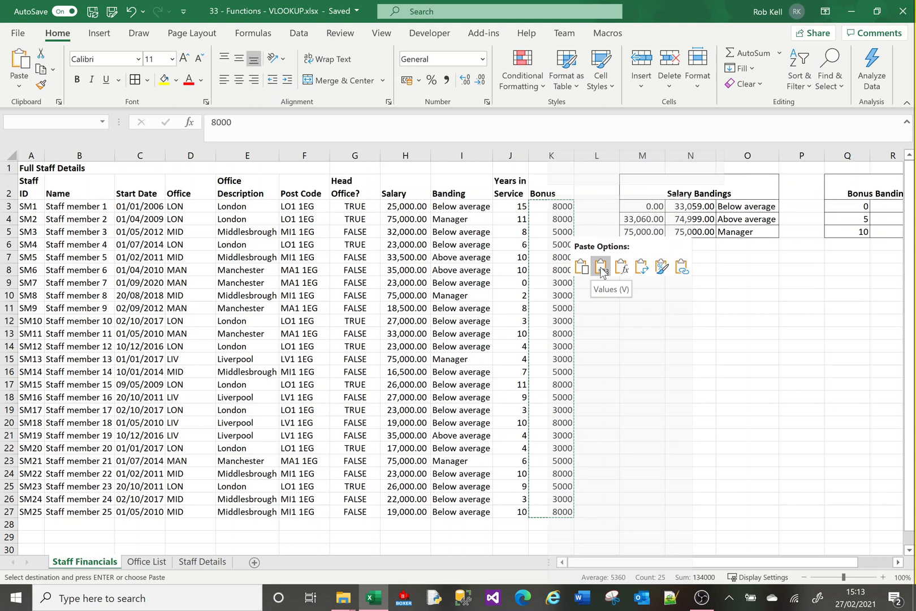
{"action": "left_click", "coordinate": [601, 272]}
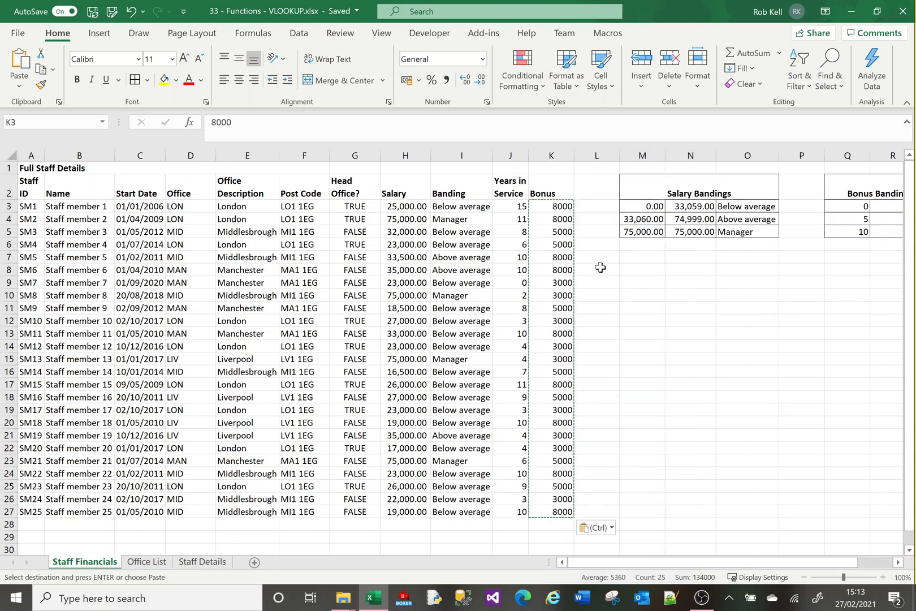
- Check the contents of Bonus cells K3 to K6 for fixed values instead of formulas
{"action": "left_click", "coordinate": [555, 204]}
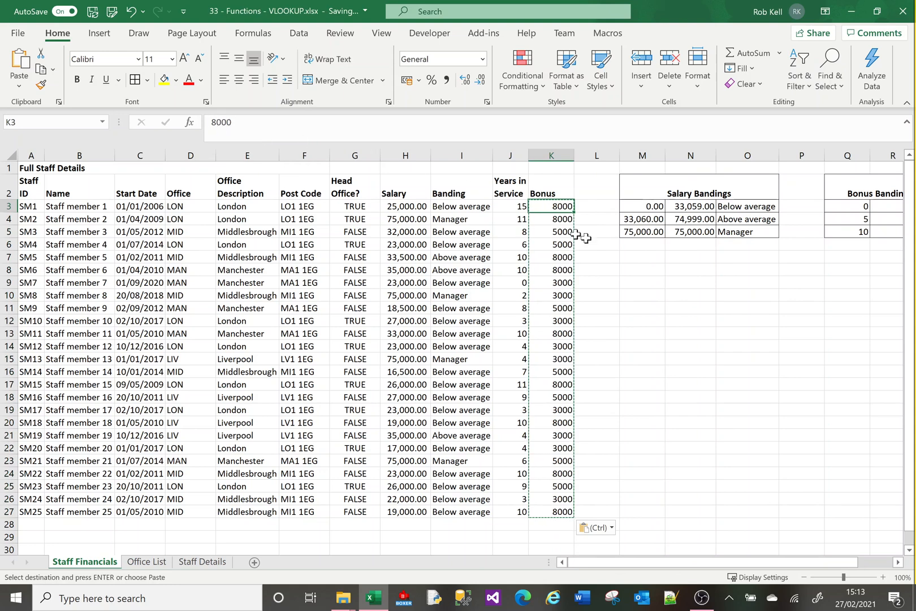
{"action": "left_click", "coordinate": [553, 219]}
{"action": "left_click", "coordinate": [553, 232]}
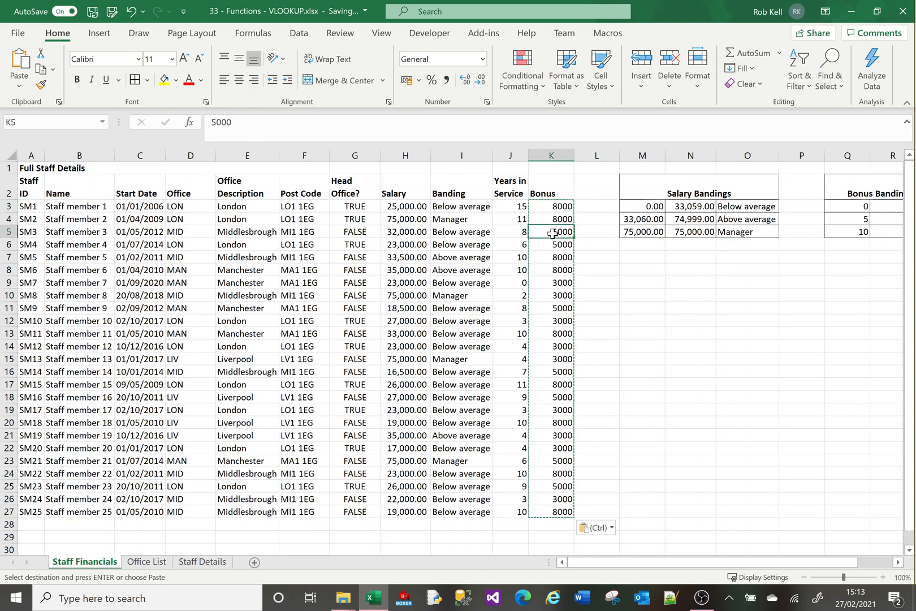
{"action": "left_click", "coordinate": [552, 244]}
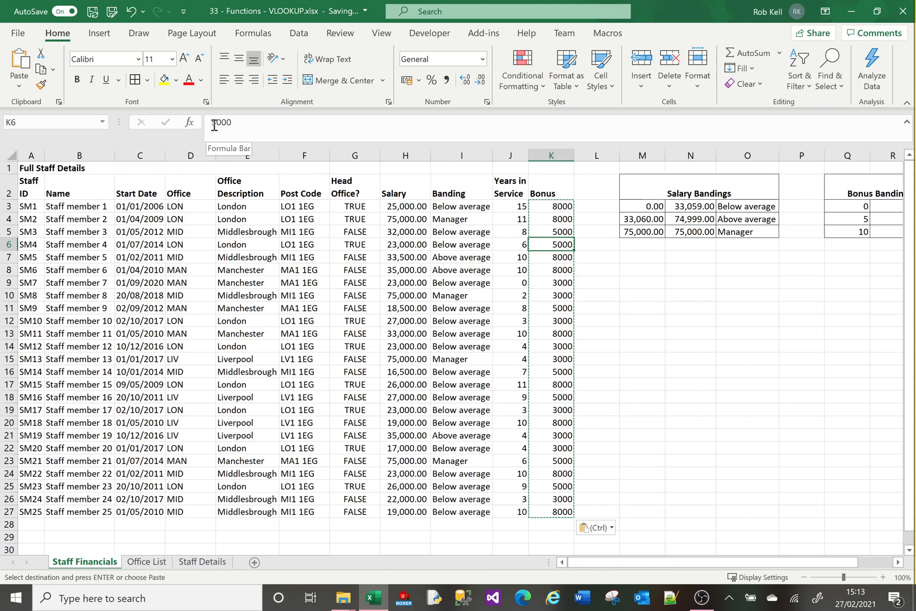
{"action": "left_click", "coordinate": [232, 121]}
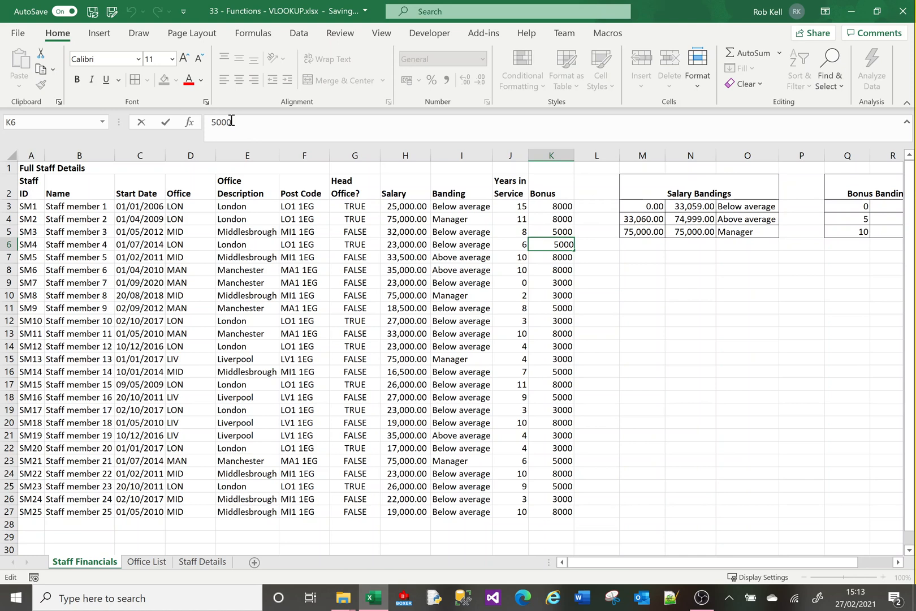
{"action": "key", "text": "Return"}
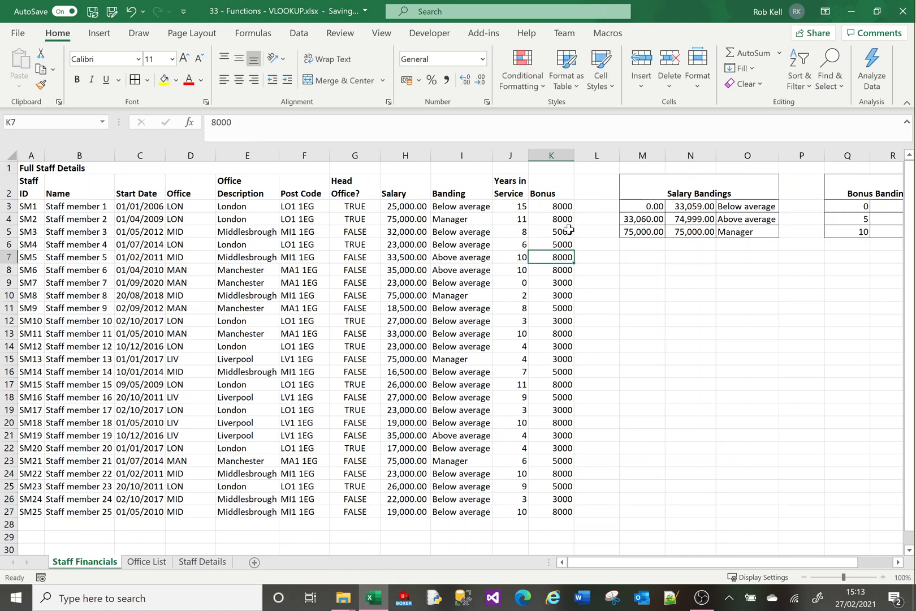